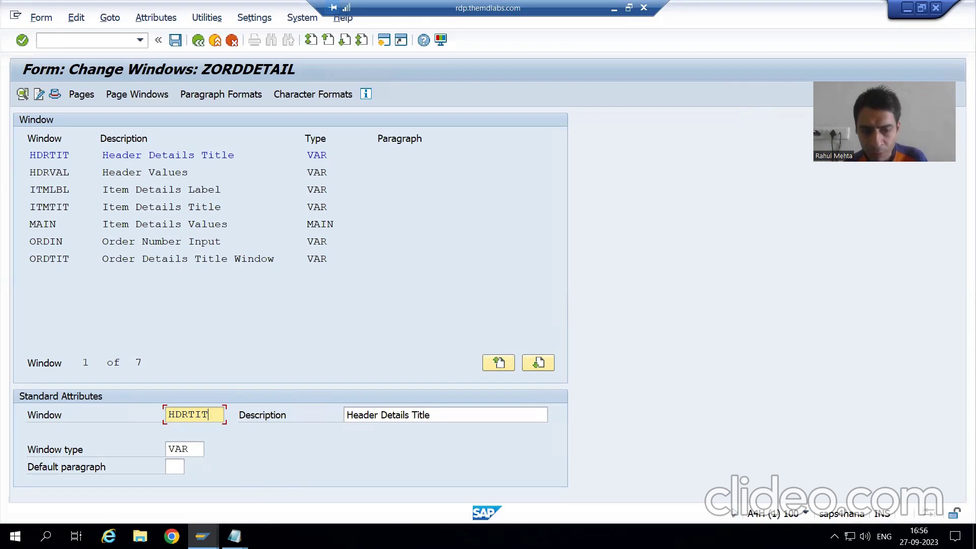
- Switch to the ZSF_SALESORD Smart Form, view %PAGE1 and its windows, and return to the ZORDDETAIL form
mouse_move(203, 536)
click(272, 508)
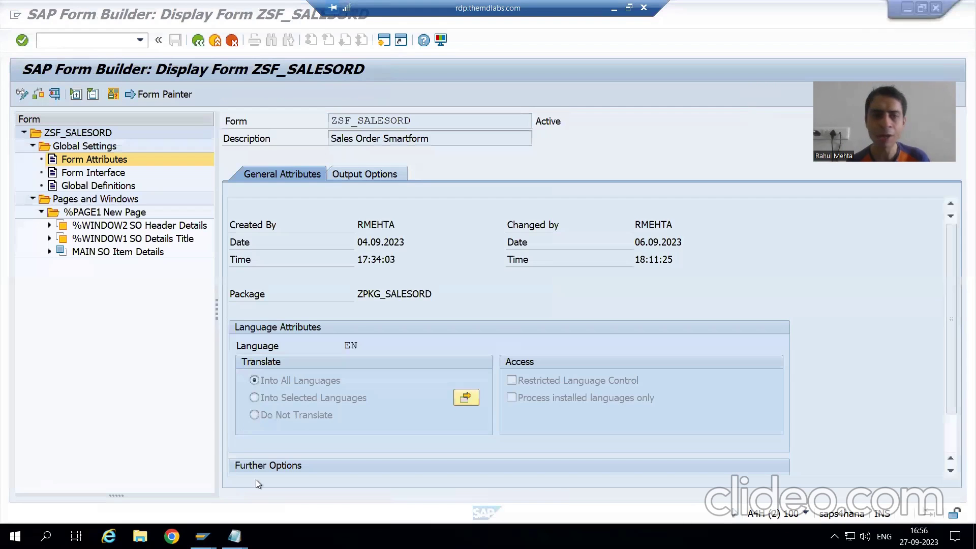
click(115, 214)
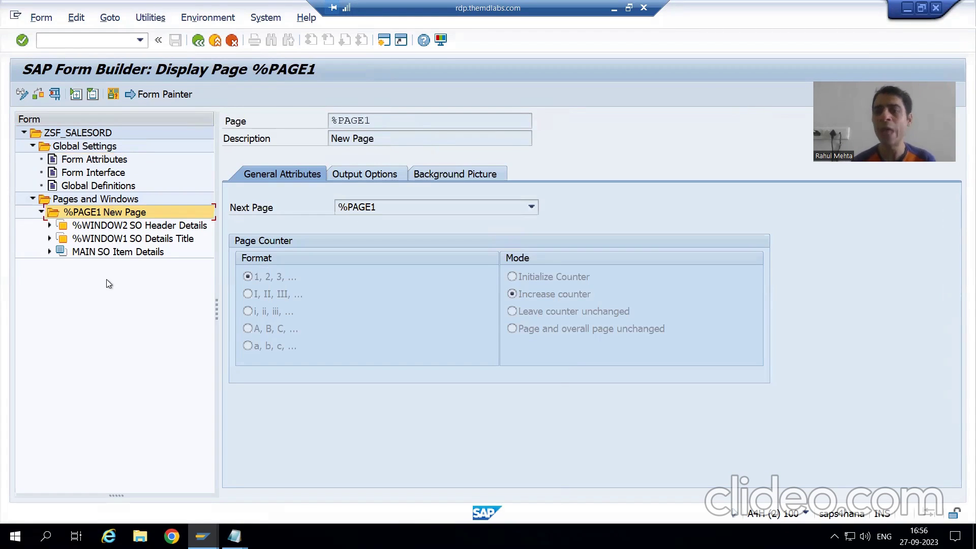
key(alt+Tab)
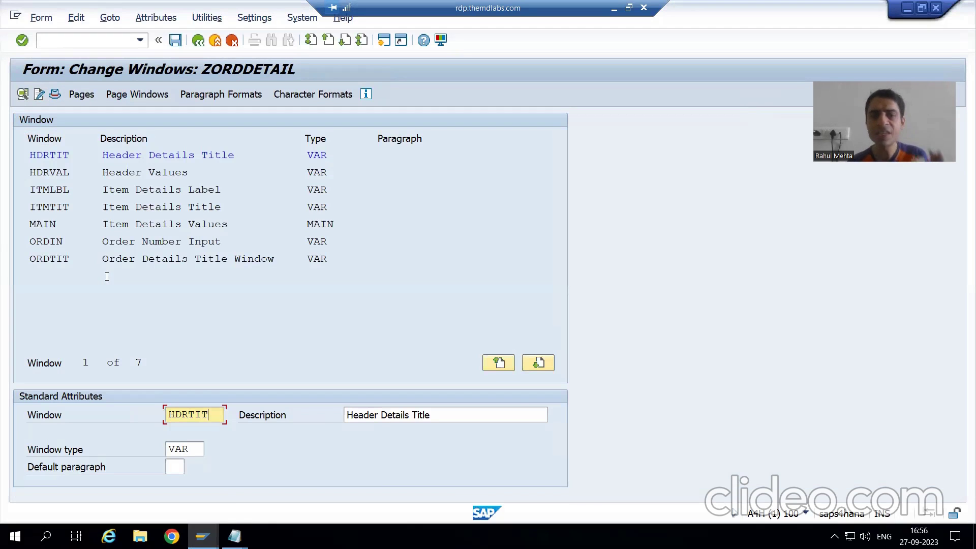
- Review the form's pages and windows, open the page windows of PAGE1 and begin creating a page window element
click(87, 94)
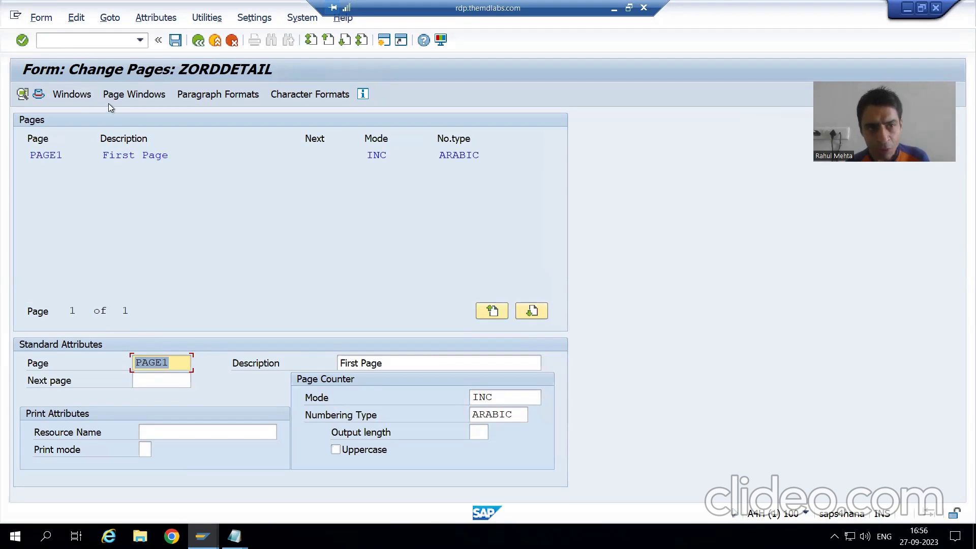
click(71, 95)
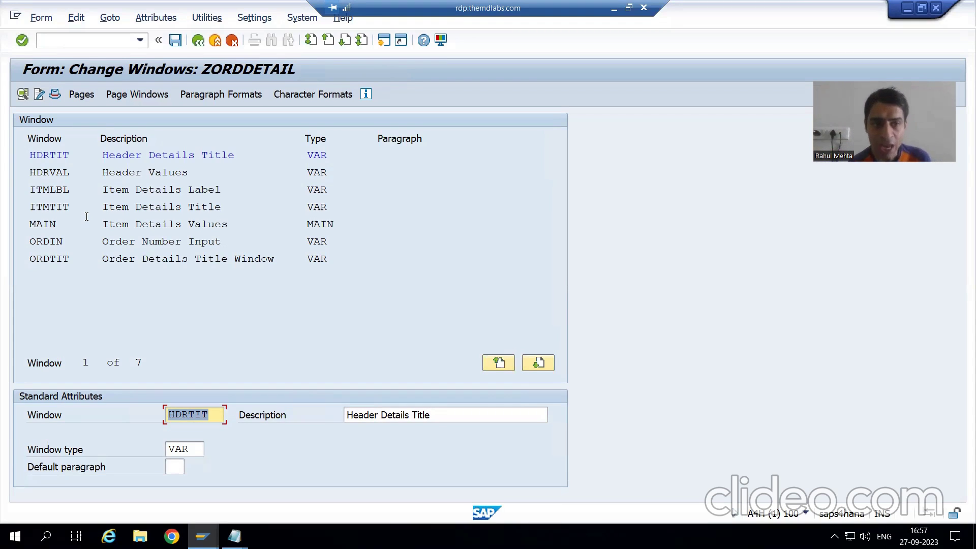
click(142, 95)
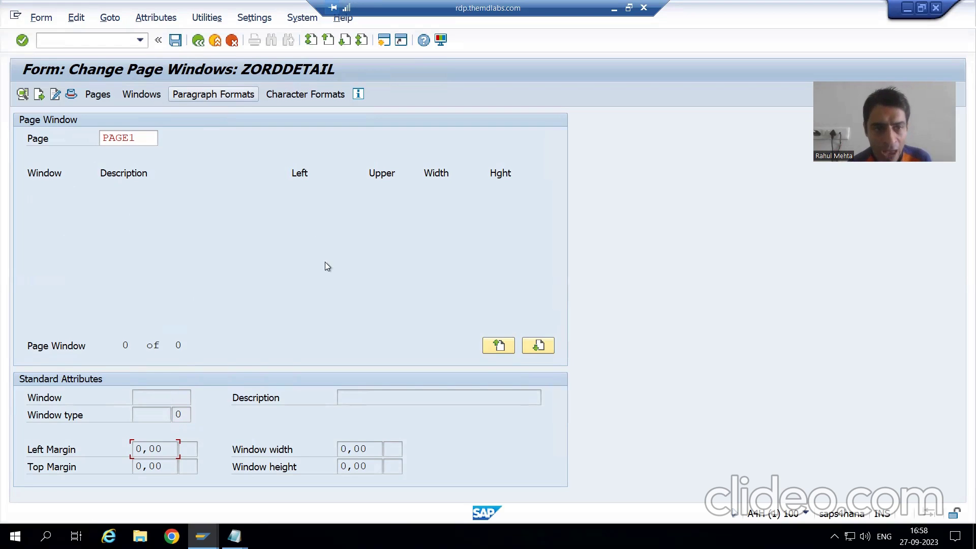
click(75, 23)
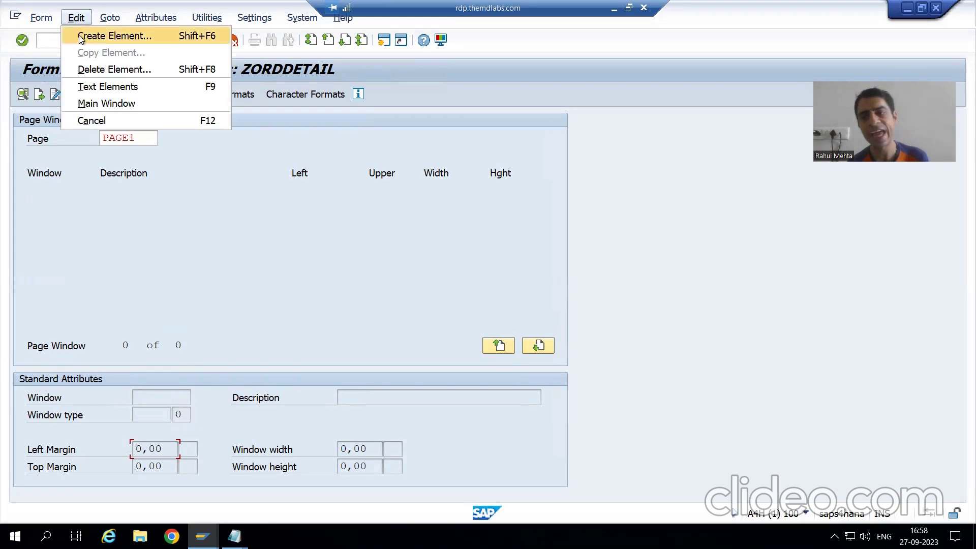
click(80, 36)
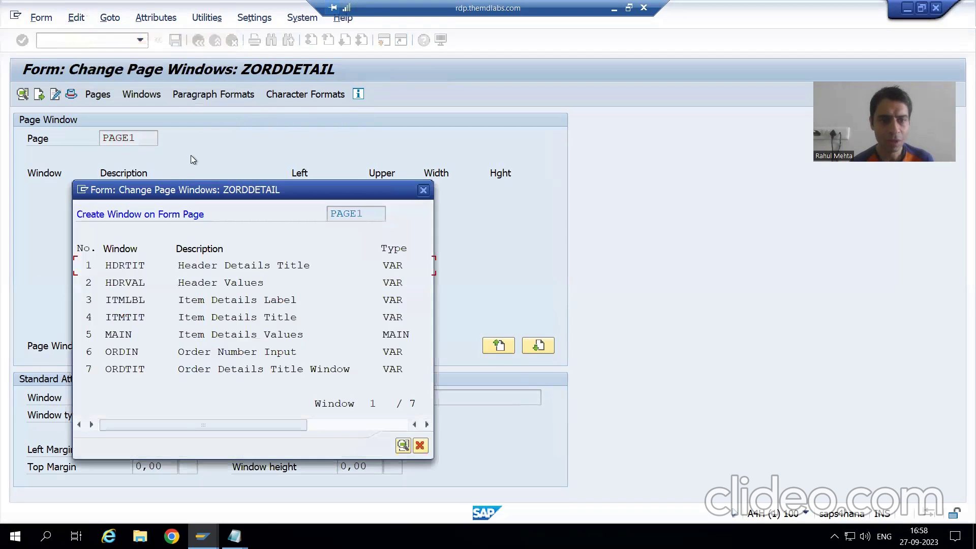
drag(247, 199, 270, 132)
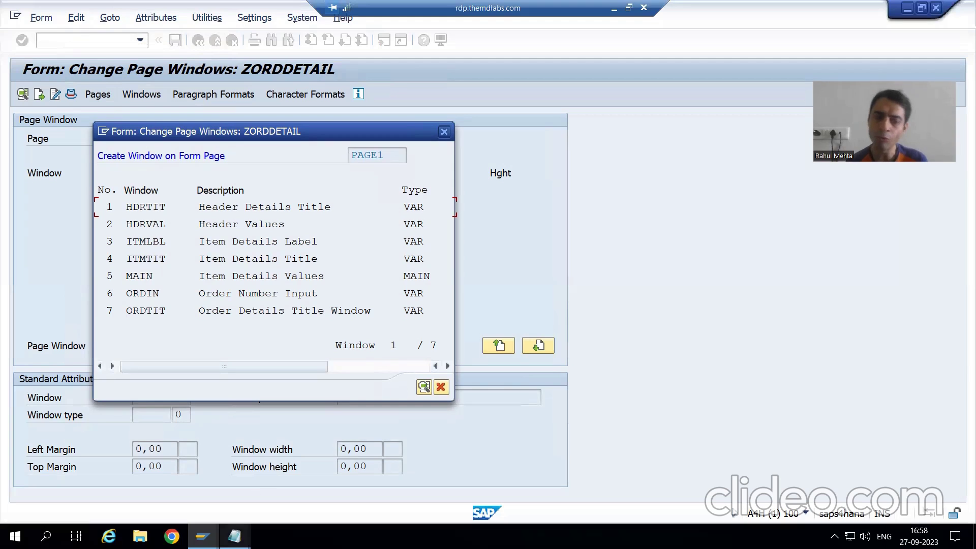
- Switch to the Script Layout notes in Notepad and examine the Order Details title in the first line
click(233, 537)
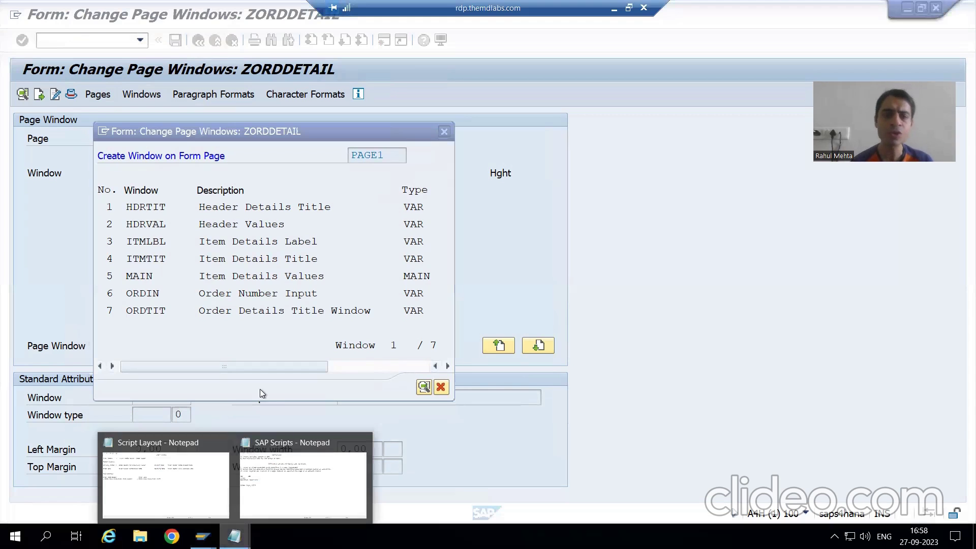
click(199, 490)
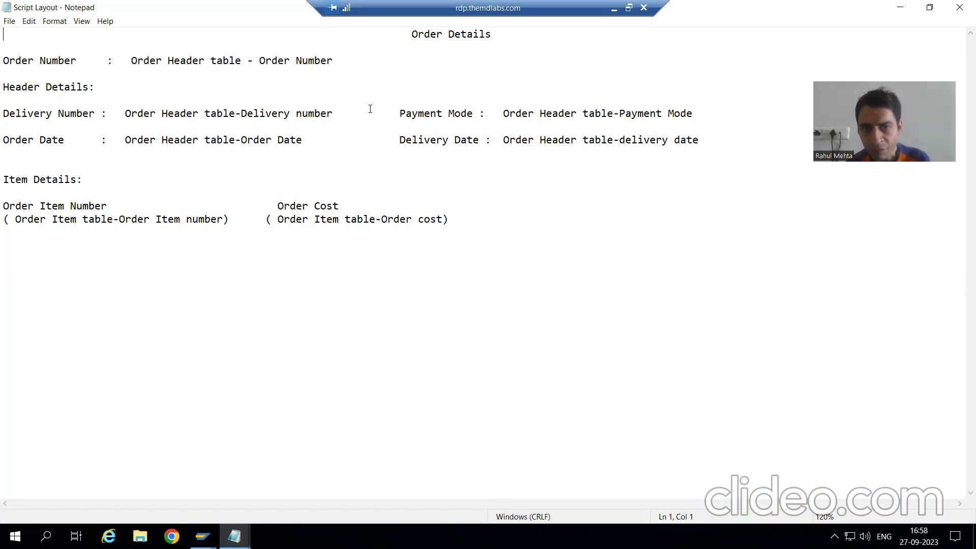
key(End)
key(shift+Left)
key(shift+Left)
key(shift+Left)
key(shift+Left)
key(shift+Left)
key(shift+Left)
key(shift+Left)
key(shift+Left)
key(shift+Left)
key(shift+Left)
key(shift+Left)
key(shift+Left)
key(shift+Left)
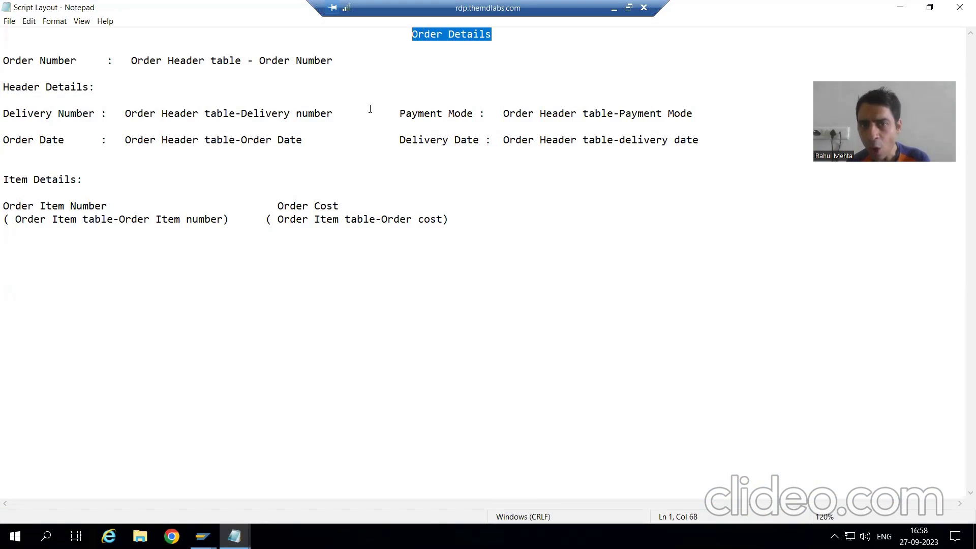
- Return to the SAP form and add the Order Details Title Window (ORDTIT) to PAGE1
key(alt+Tab)
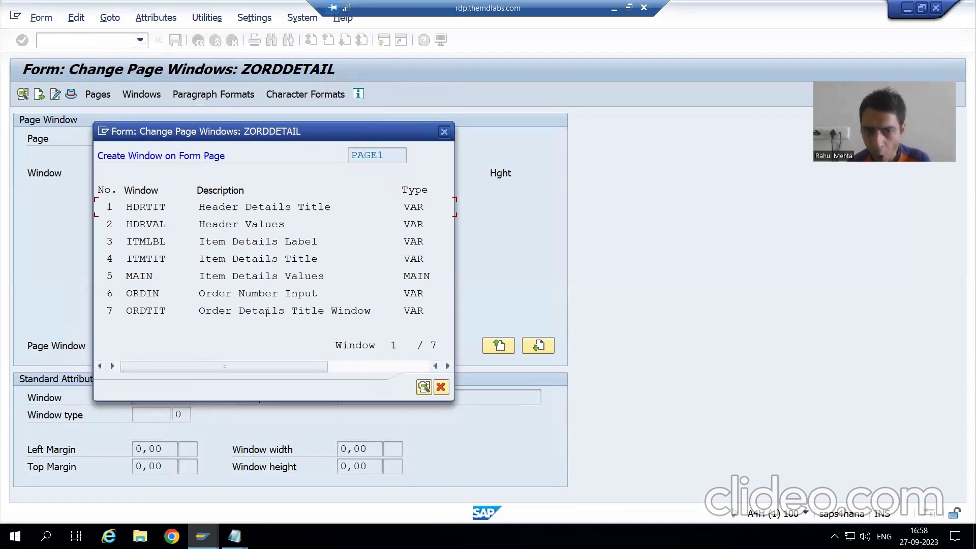
double_click(158, 312)
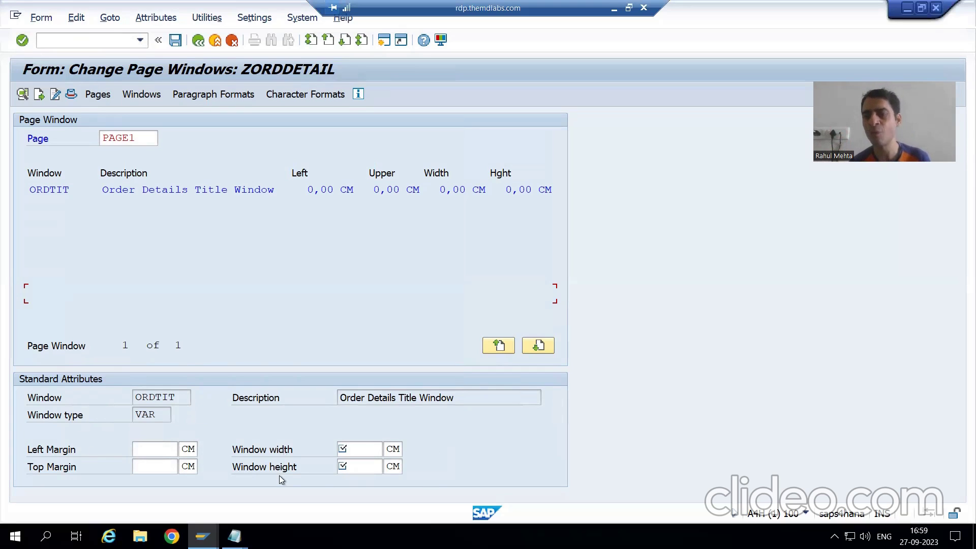
- In the Script Layout notes, examine the blank space before the Order Details title and the width of the title text
click(234, 537)
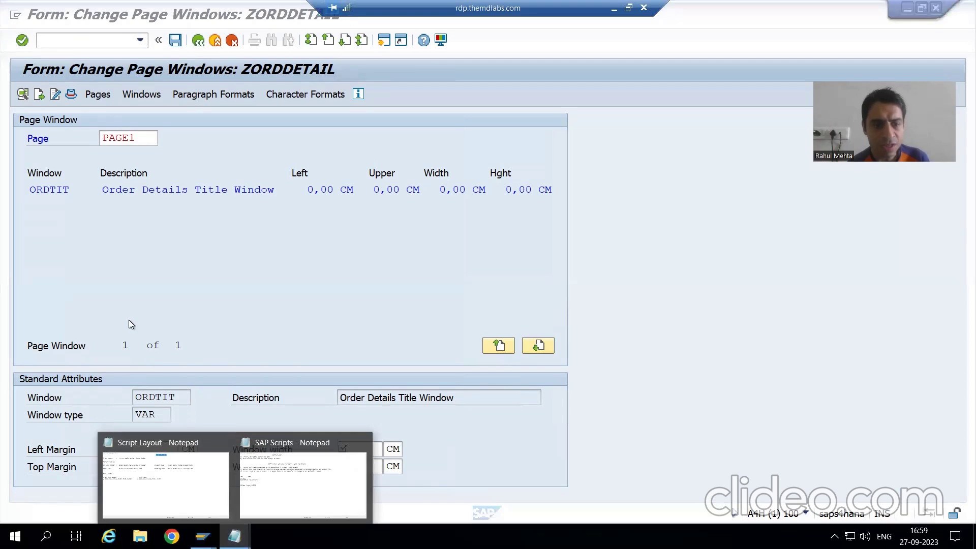
click(164, 491)
drag(5, 37, 300, 39)
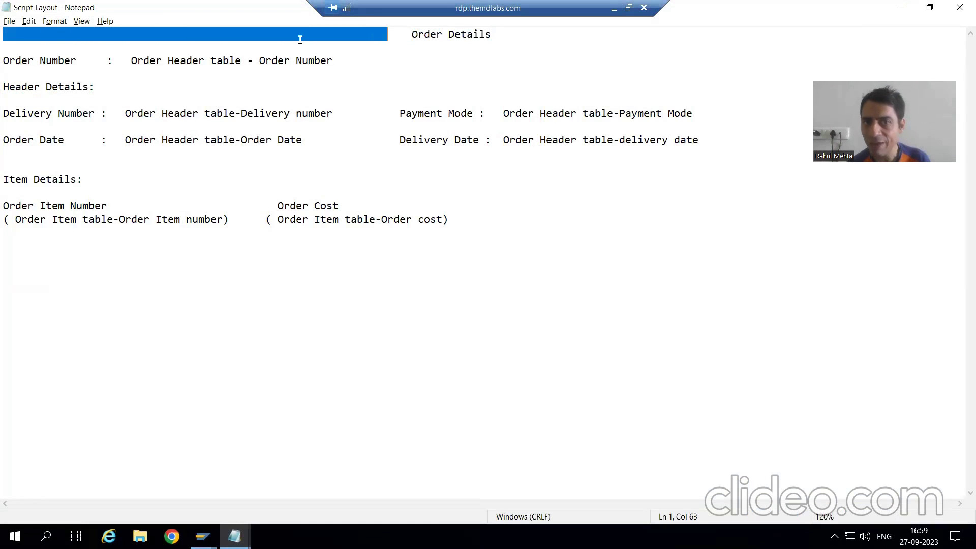
key(shift+Down)
key(shift+Left)
key(shift+Left)
key(shift+Left)
key(shift+Left)
key(shift+Left)
key(shift+Left)
key(shift+Left)
key(shift+Left)
key(shift+Left)
key(shift+Left)
key(shift+Left)
key(shift+Left)
key(shift+Left)
key(shift+Left)
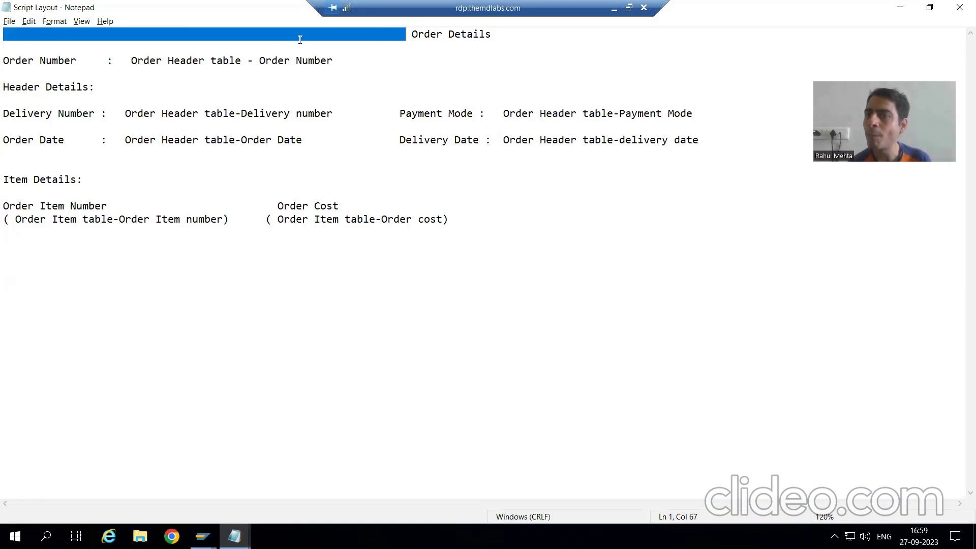
key(Right)
key(shift+Right)
key(shift+Right)
key(shift+Right)
key(shift+Right)
key(shift+Right)
key(shift+Right)
key(shift+Right)
key(shift+Right)
key(shift+Right)
key(shift+Right)
key(shift+Right)
key(shift+Right)
key(shift+Right)
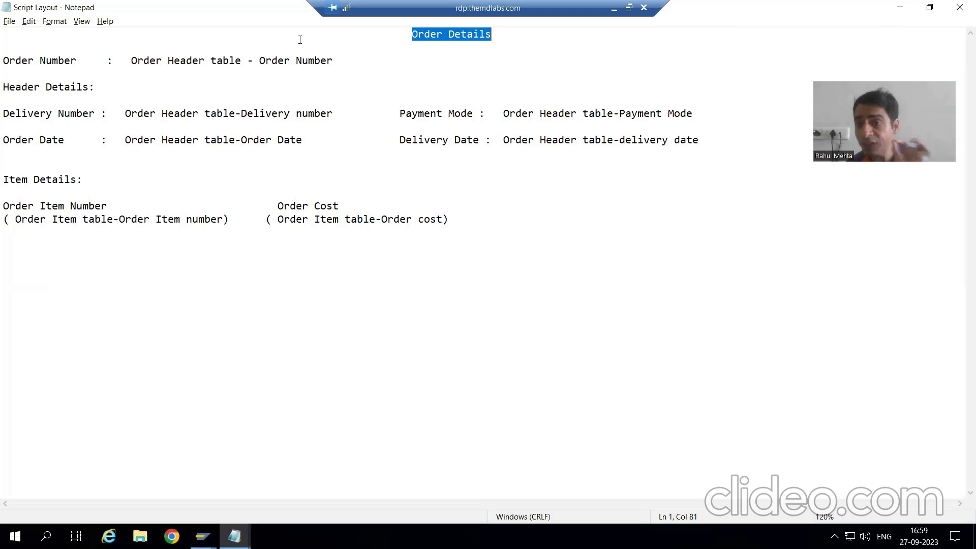
key(Right)
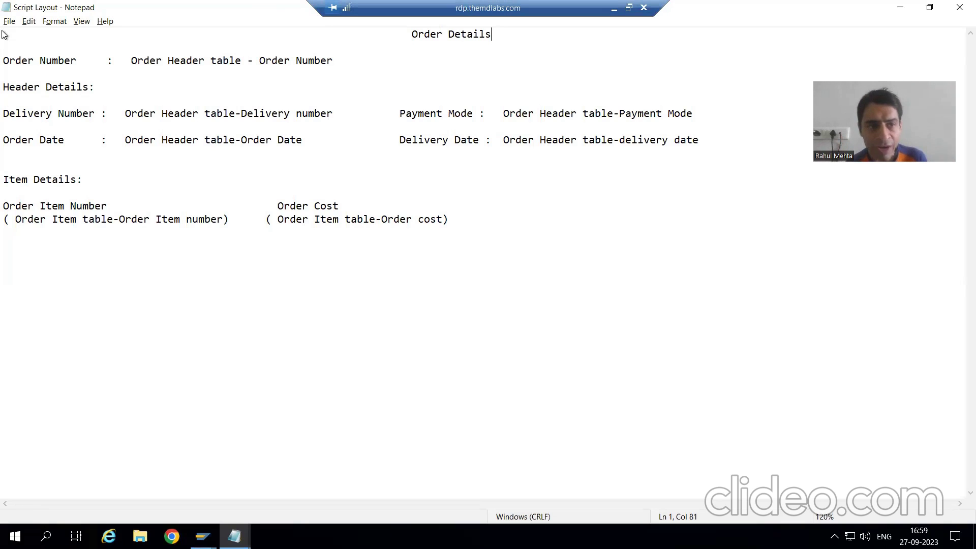
key(Home)
key(shift+End)
shift+click(315, 37)
key(shift+Right)
key(shift+Right)
key(shift+Right)
key(shift+Right)
key(shift+Right)
key(shift+Right)
key(shift+Right)
key(shift+Right)
key(shift+Right)
key(shift+Right)
key(shift+Right)
key(shift+Right)
key(shift+Right)
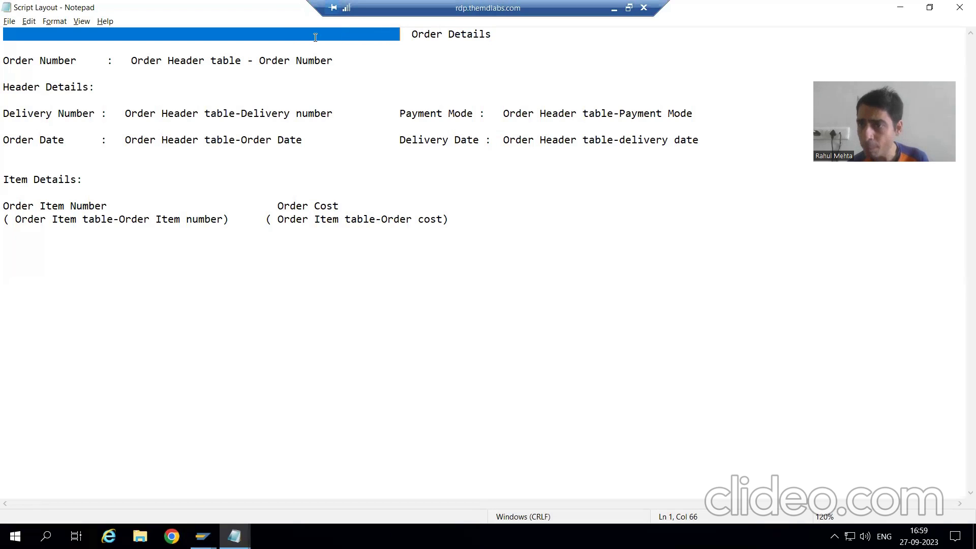
key(Right)
key(Right)
key(Right)
key(shift+Right)
key(shift+Right)
key(shift+Right)
key(shift+Right)
key(shift+Right)
key(shift+Right)
key(shift+Right)
key(shift+Right)
key(shift+Right)
key(shift+Right)
key(shift+Right)
key(shift+Right)
key(shift+Right)
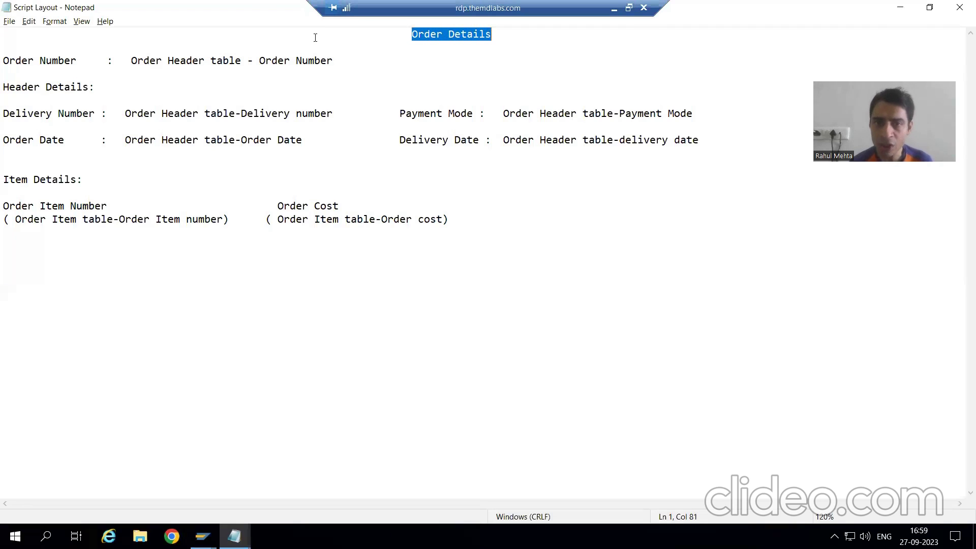
key(Right)
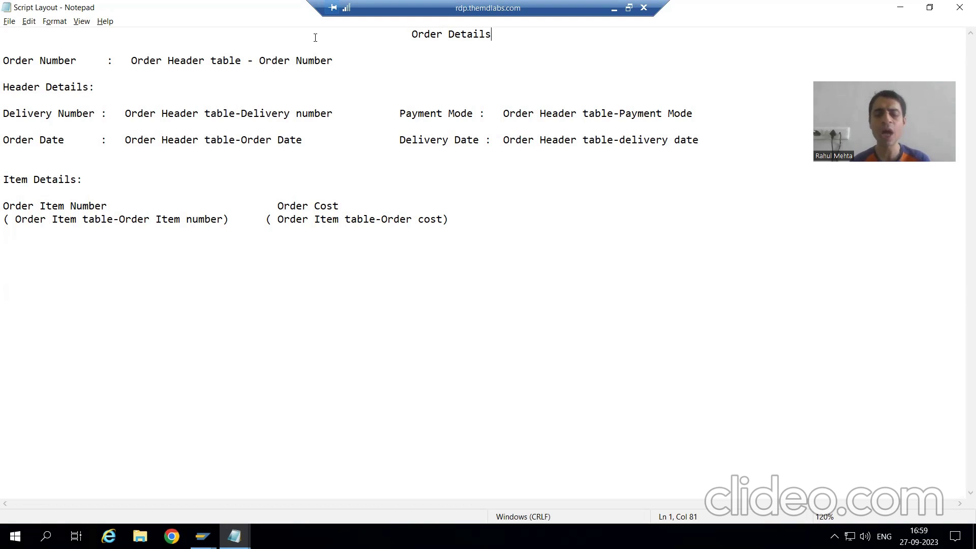
- Back in the SAP form, set ORDTIT's left margin to 5,00 CM and top margin to 1,00 CM, checking the title's indentation in the notes
key(alt+Tab)
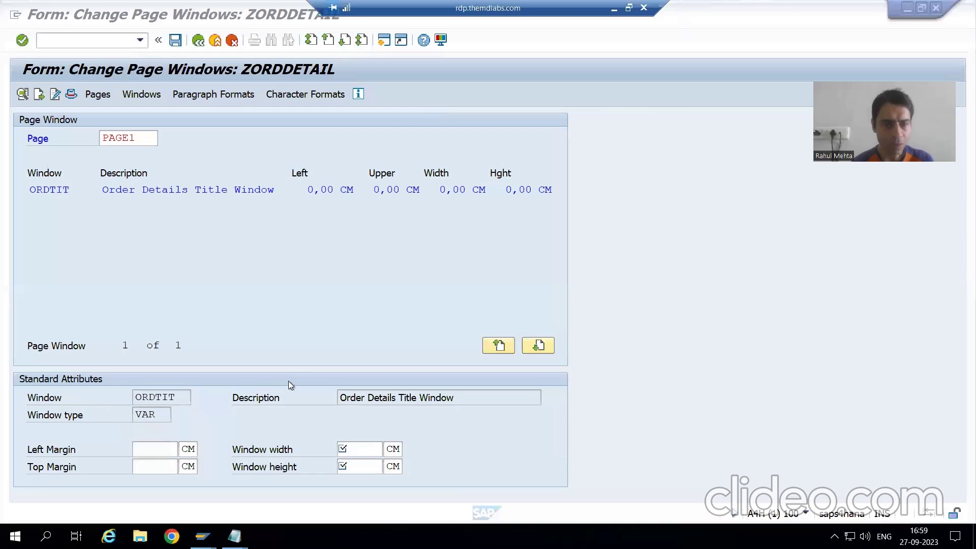
click(159, 450)
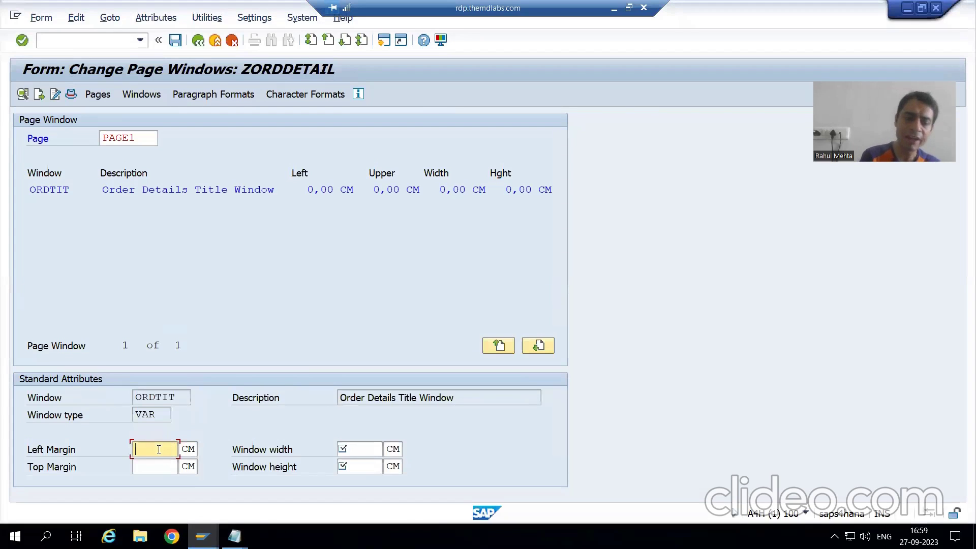
text(5,00)
key(alt+Tab)
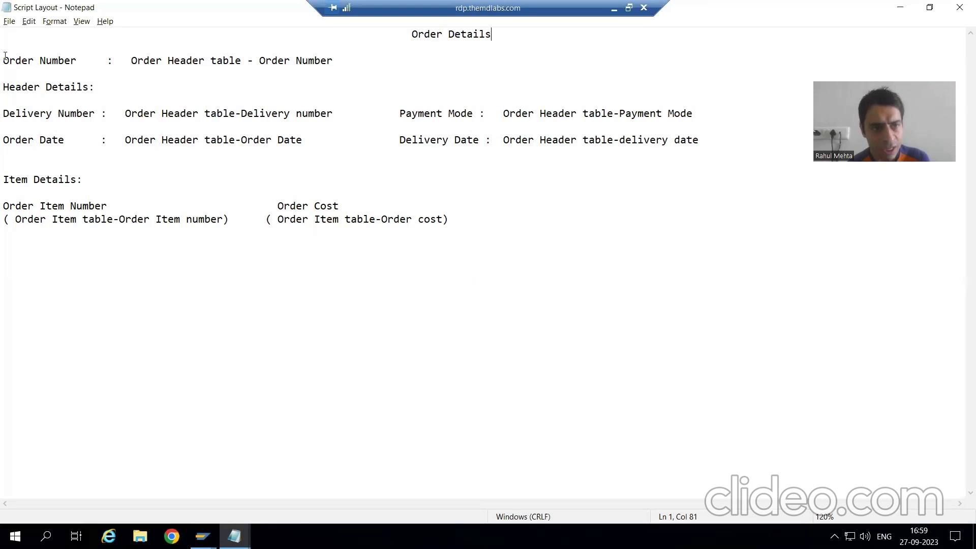
drag(4, 36, 301, 44)
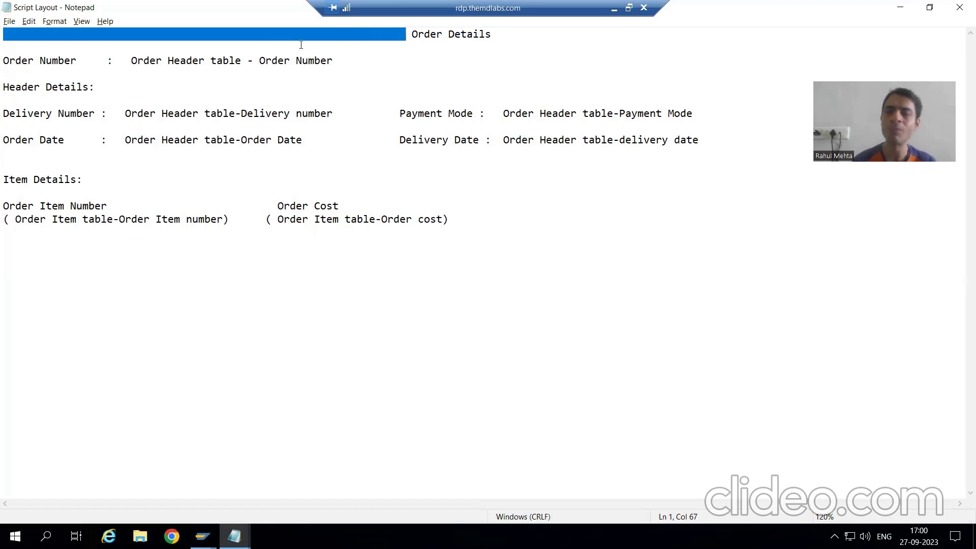
key(alt+Tab)
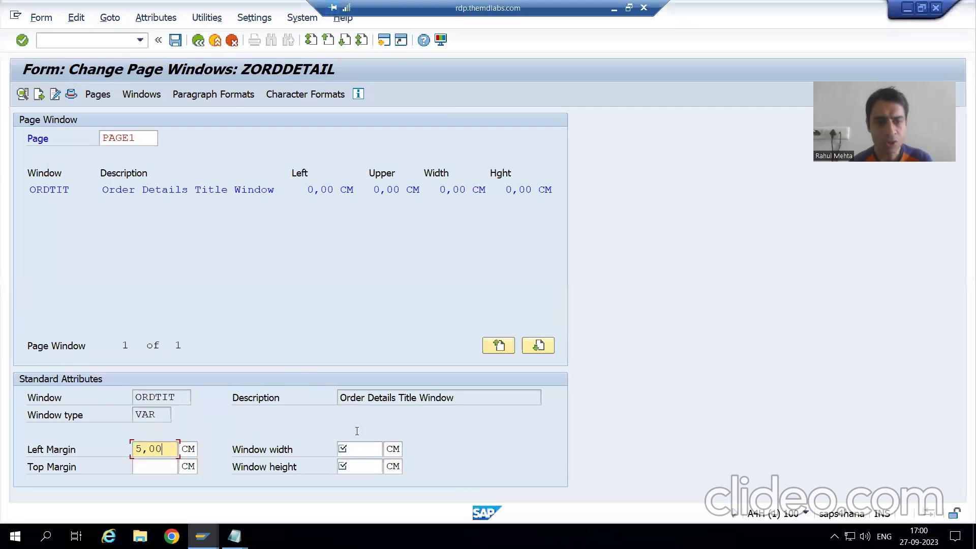
click(167, 473)
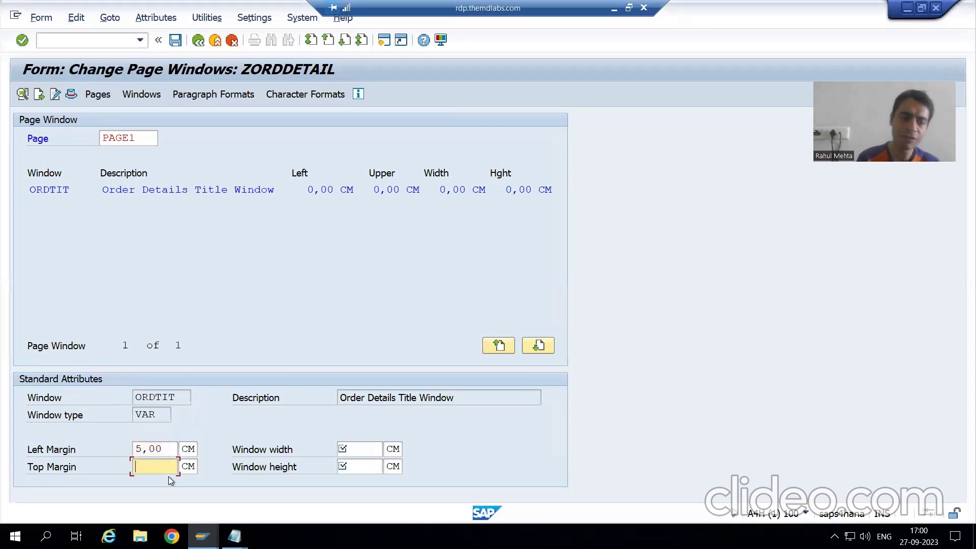
text(1,00)
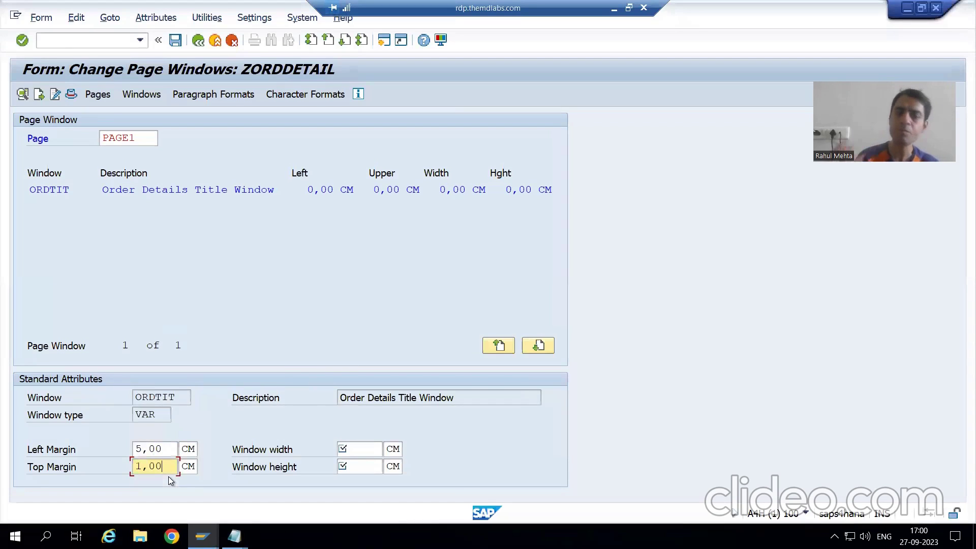
- Check the length of the Order Details title in the Script Layout notes to judge the window width
click(356, 449)
key(alt+Tab)
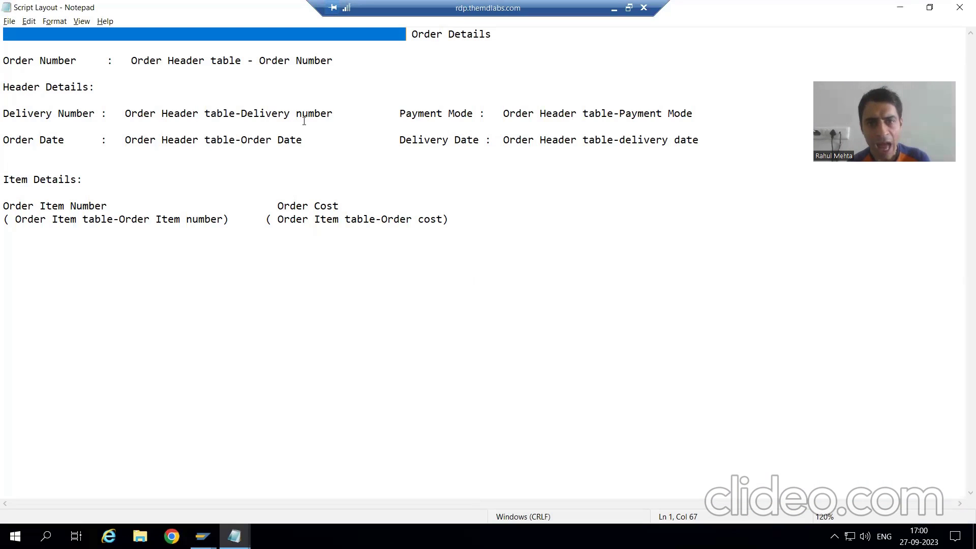
key(Right)
key(Right)
key(Right)
key(shift+Right)
key(shift+Right)
key(shift+Right)
key(shift+Right)
key(shift+Right)
key(shift+Right)
key(shift+Right)
key(shift+Right)
key(shift+Right)
key(shift+Right)
key(shift+Right)
key(shift+Right)
key(shift+Right)
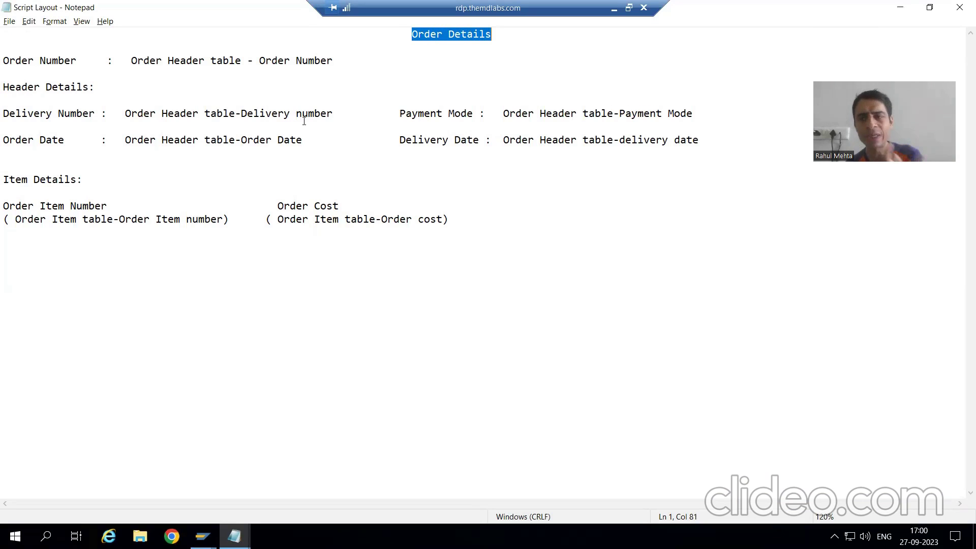
- Return to the SAP form and set ORDTIT's window width to 4,00 CM and window height to 2,00 CM
key(alt+Tab)
click(368, 446)
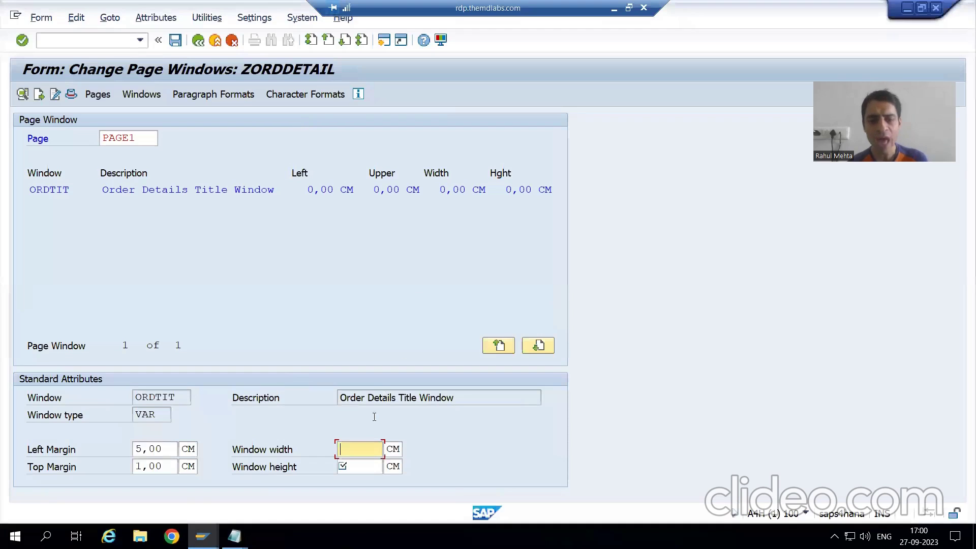
text(4,00)
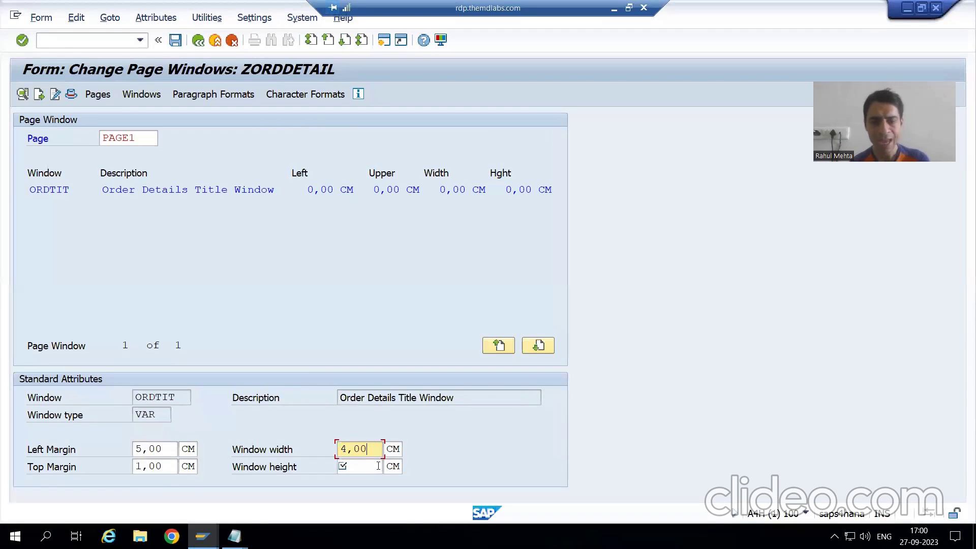
click(368, 468)
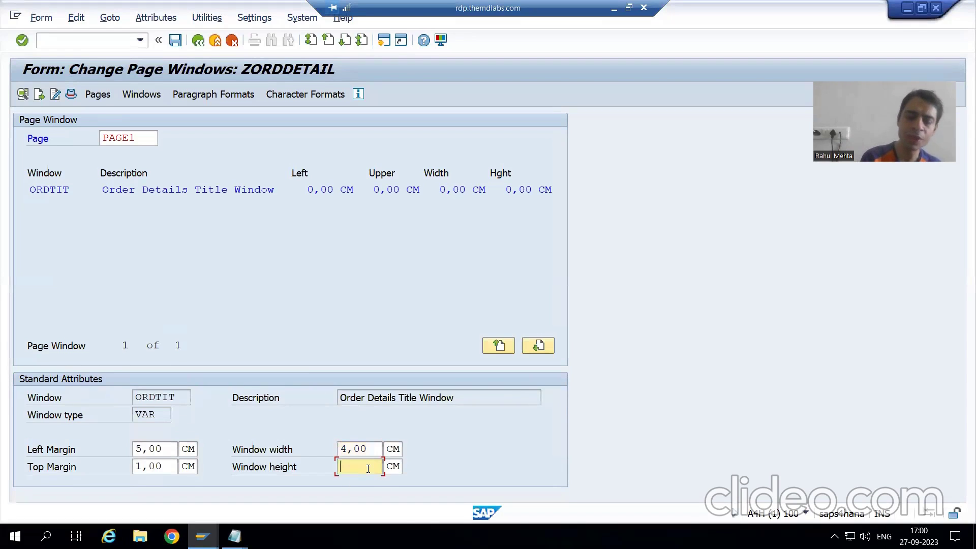
text(2,00)
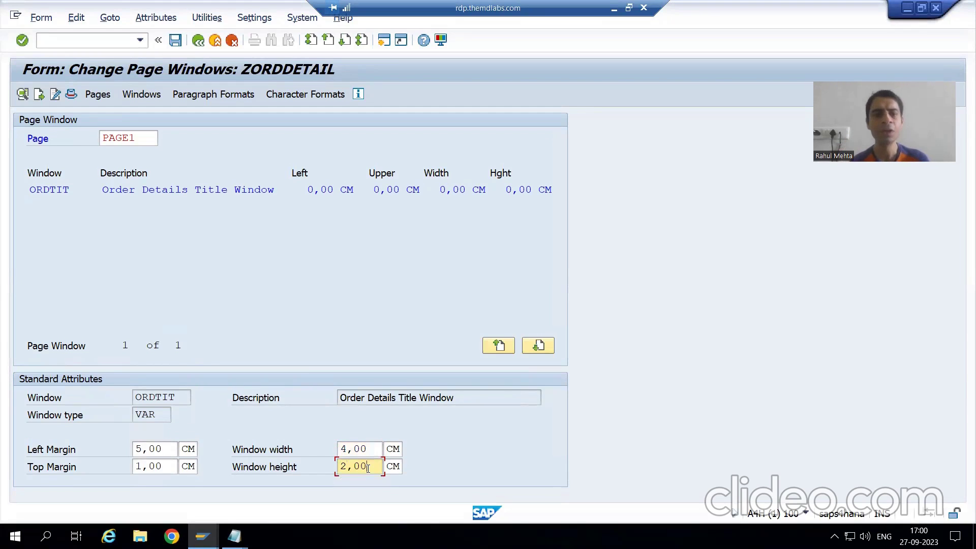
- Save the form ZORDDETAIL and open the list of windows that can be added to PAGE1
click(175, 41)
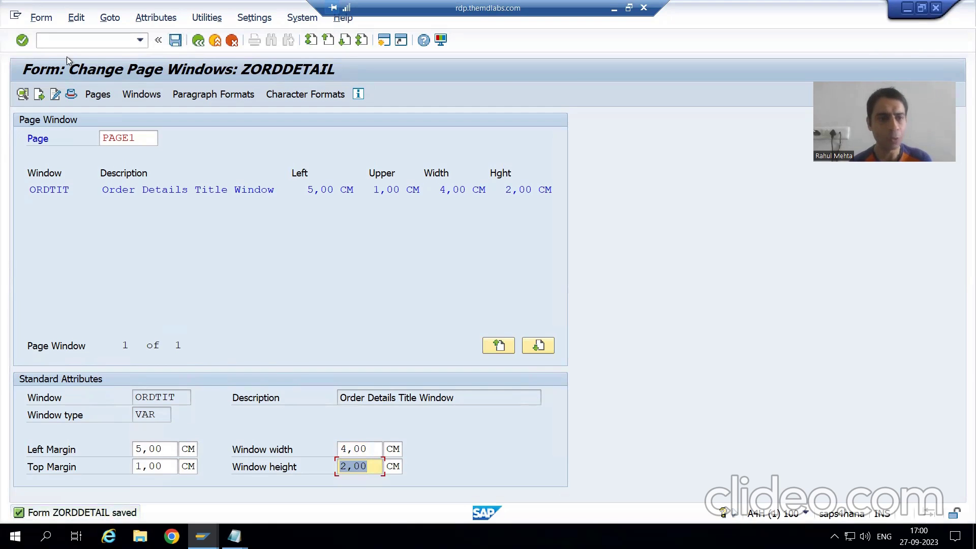
click(82, 21)
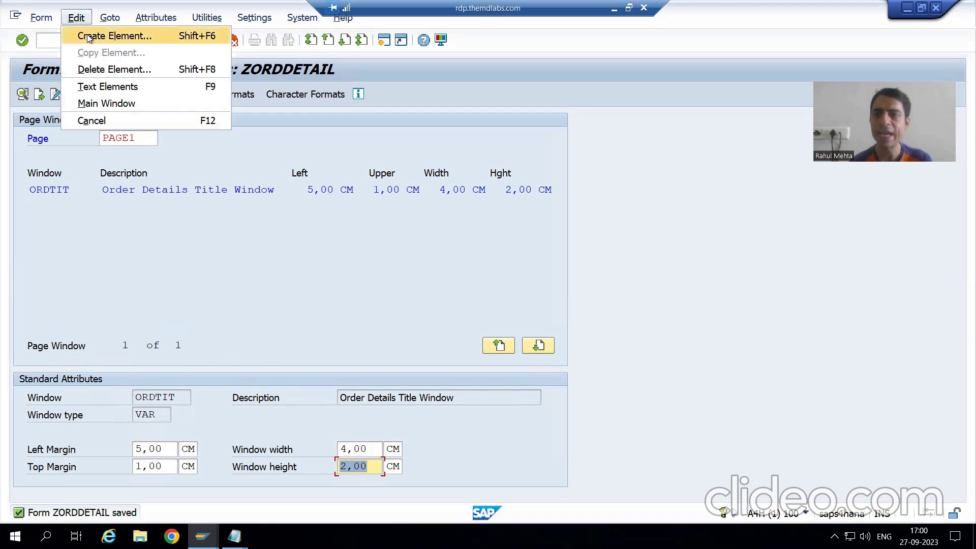
click(88, 37)
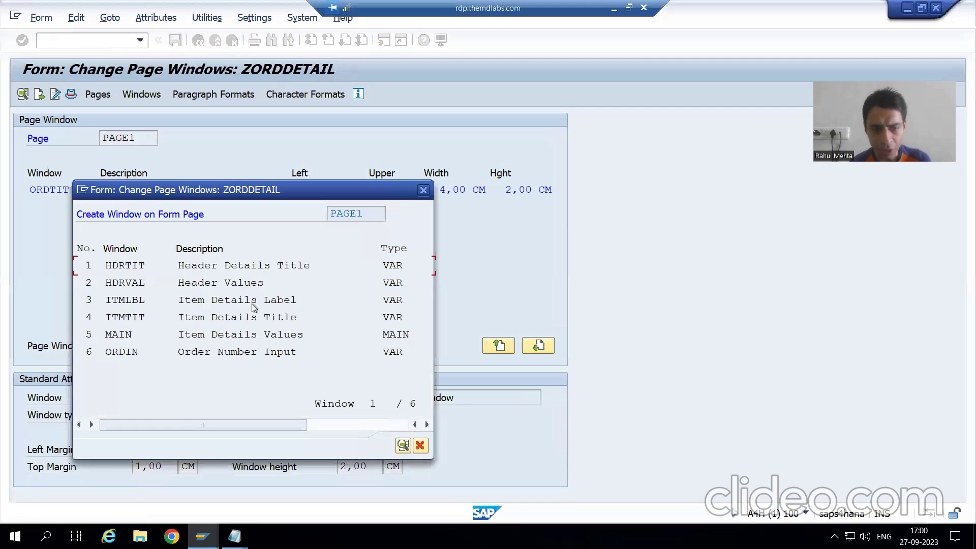
- Switch to the Script Layout notes in Notepad and examine the Order Number line below the Order Details title
key(alt+Tab)
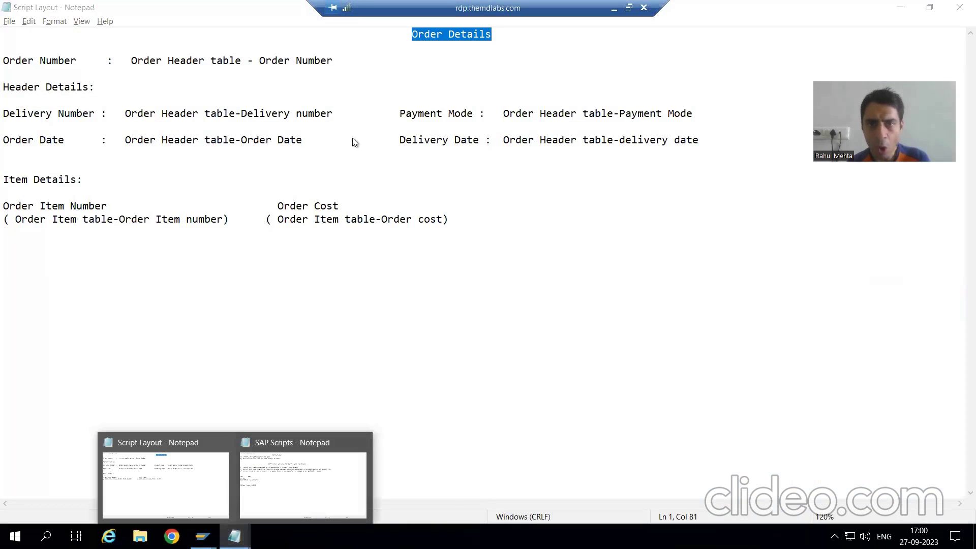
key(ctrl+Left)
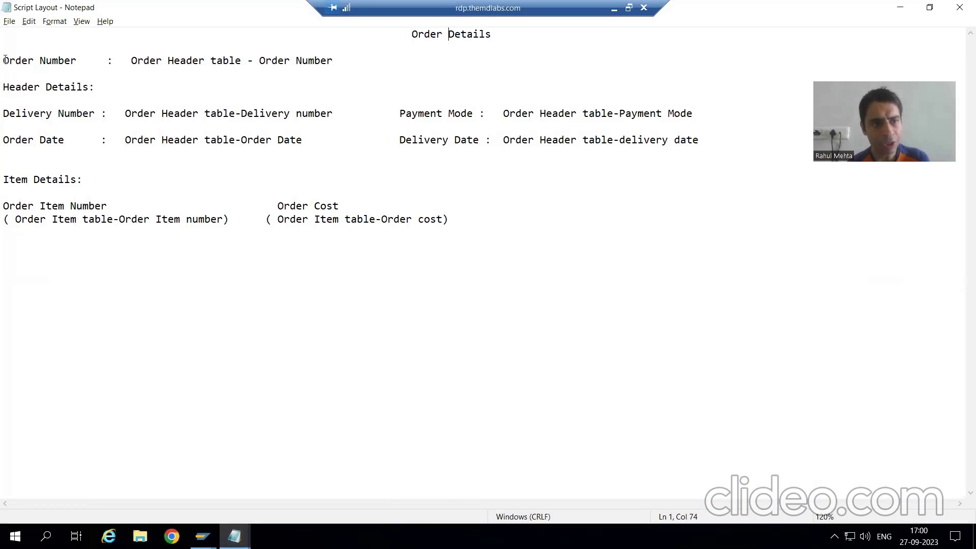
click(69, 60)
key(Home)
key(shift+Right)
key(shift+Right)
key(shift+Right)
key(shift+Right)
key(shift+Right)
key(shift+Right)
key(shift+Right)
key(shift+Right)
key(shift+Right)
key(shift+Right)
key(shift+Right)
key(shift+Right)
key(shift+Right)
key(shift+Right)
key(shift+Right)
key(shift+Right)
key(shift+Right)
key(shift+Right)
key(shift+Right)
key(shift+Right)
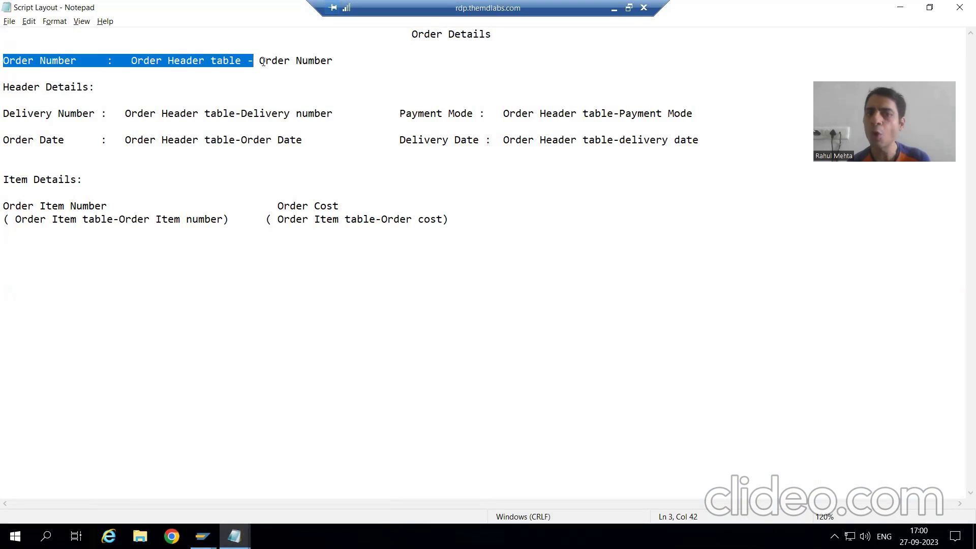
- Return to the SAP form and add the Order Number Input window ORDIN to PAGE1
click(203, 536)
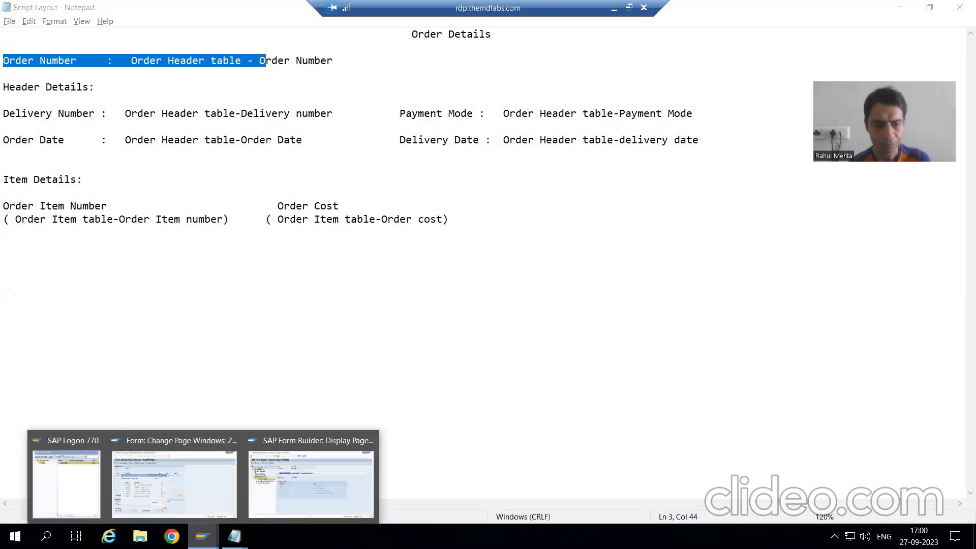
click(185, 483)
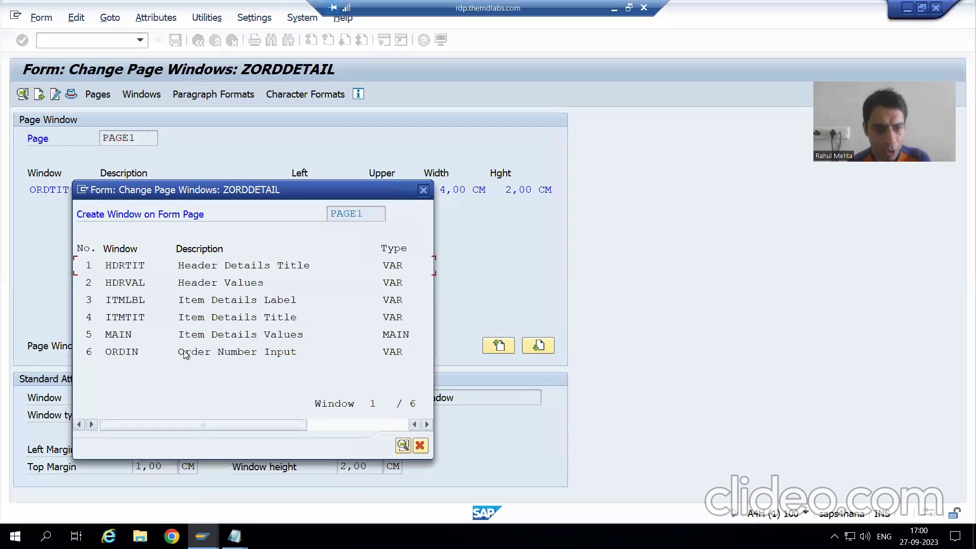
double_click(133, 351)
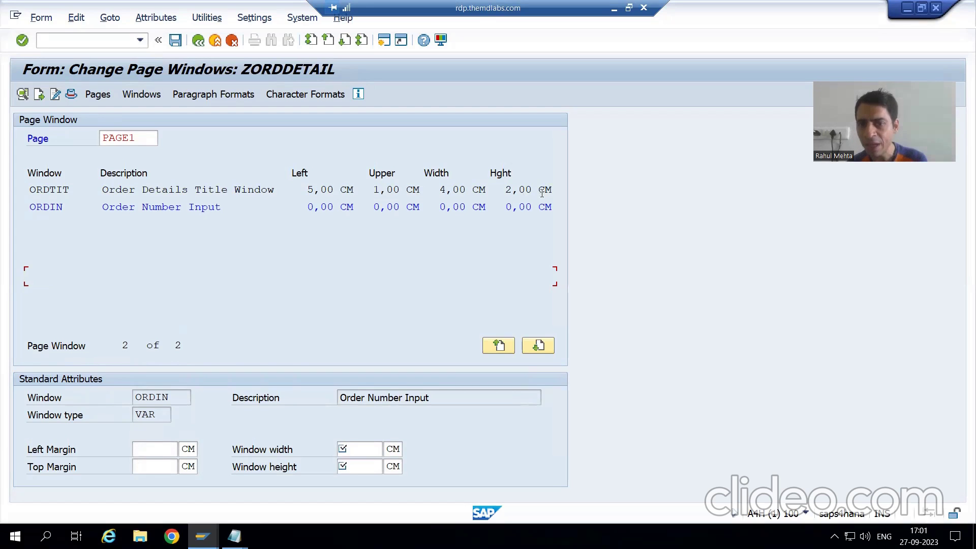
- Check the Order Details title in the Script Layout notes, then set ORDIN's top margin to 4,00 CM in the SAP form
click(234, 537)
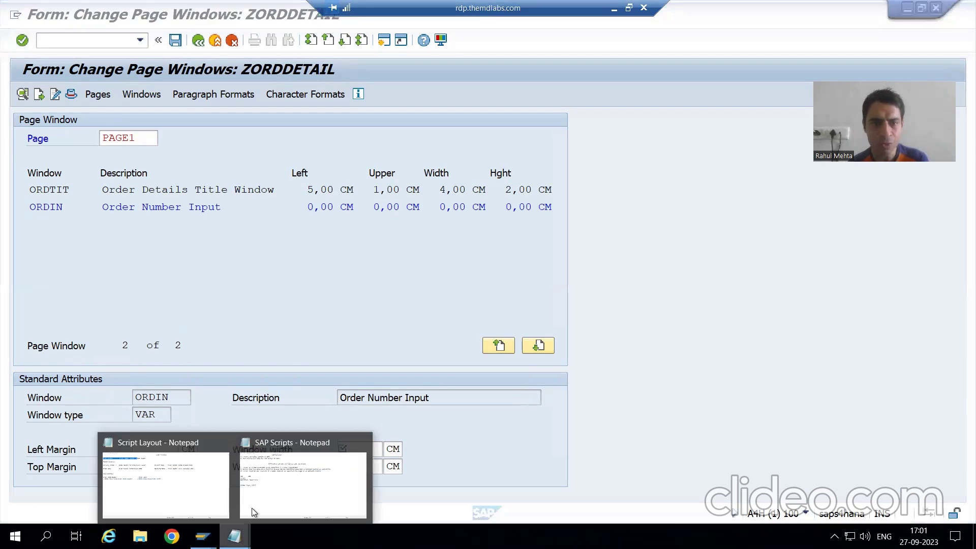
click(200, 489)
click(436, 34)
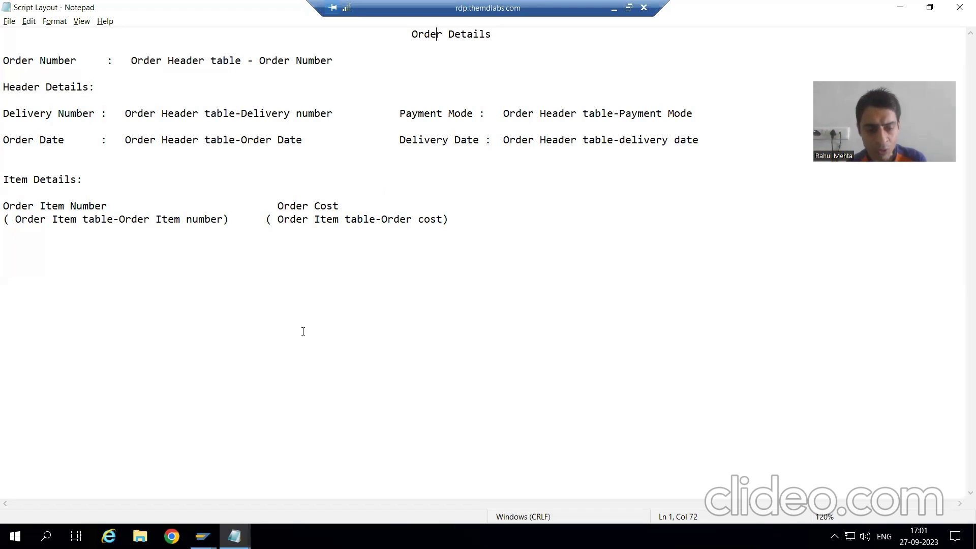
click(203, 537)
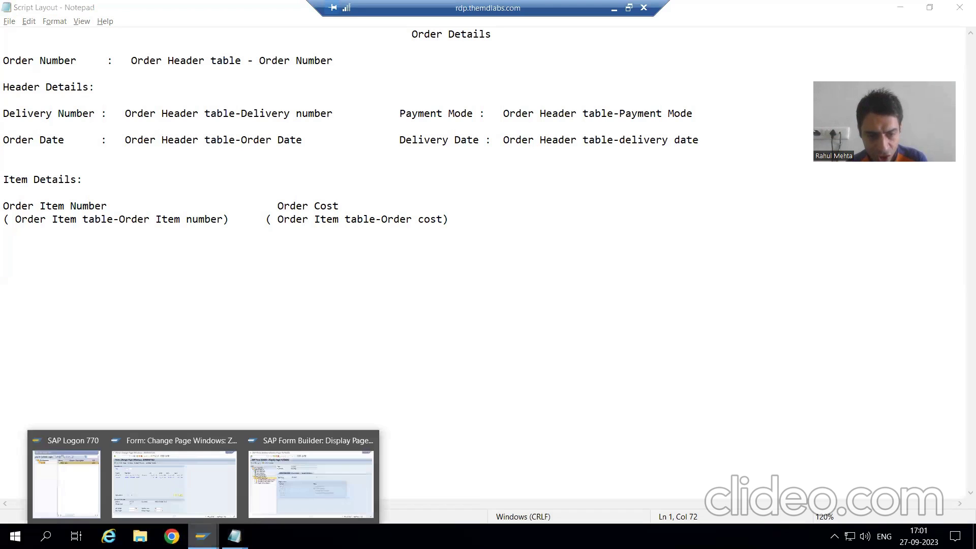
click(188, 501)
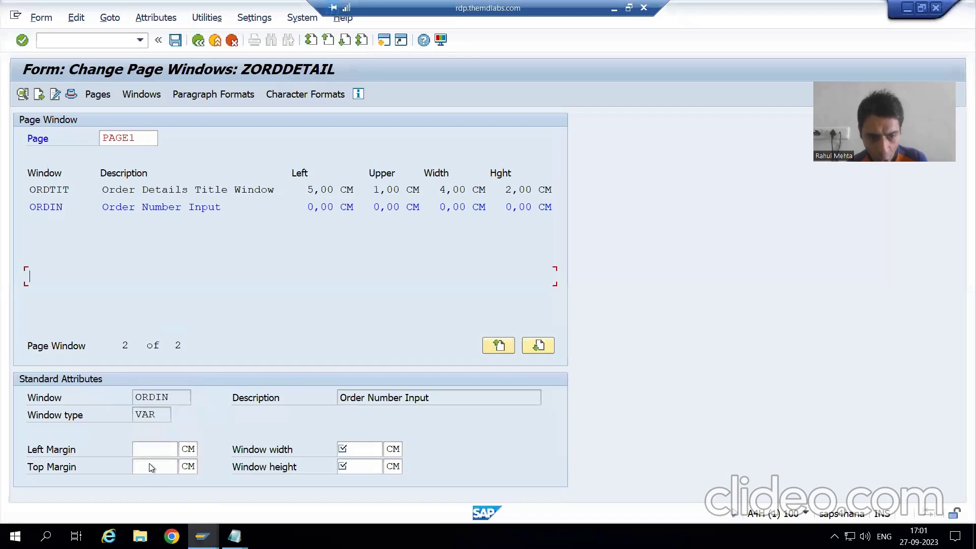
click(150, 466)
text(4,00)
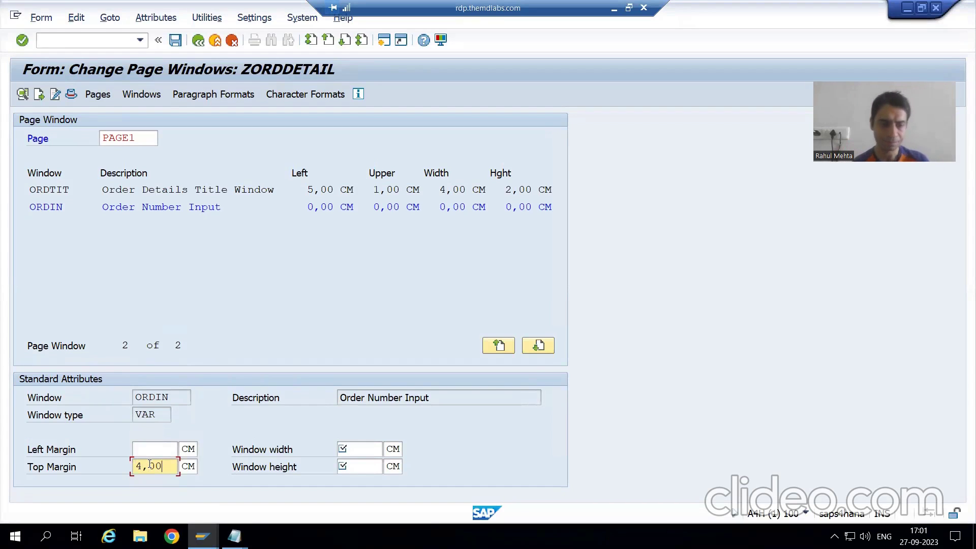
- Check where the Order Number line starts in the Script Layout notes and set ORDIN's left margin to 1,00 CM in the SAP form
mouse_move(234, 536)
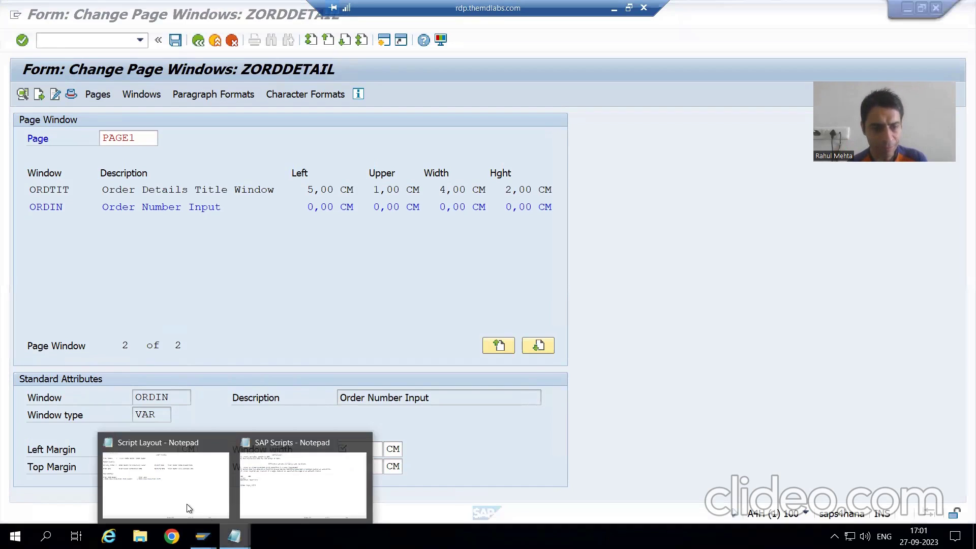
click(187, 505)
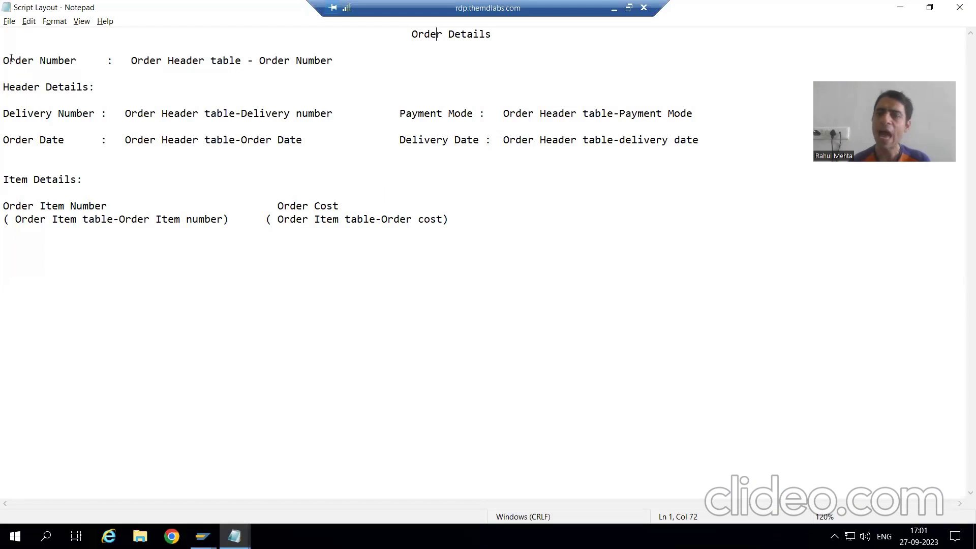
key(alt+Tab)
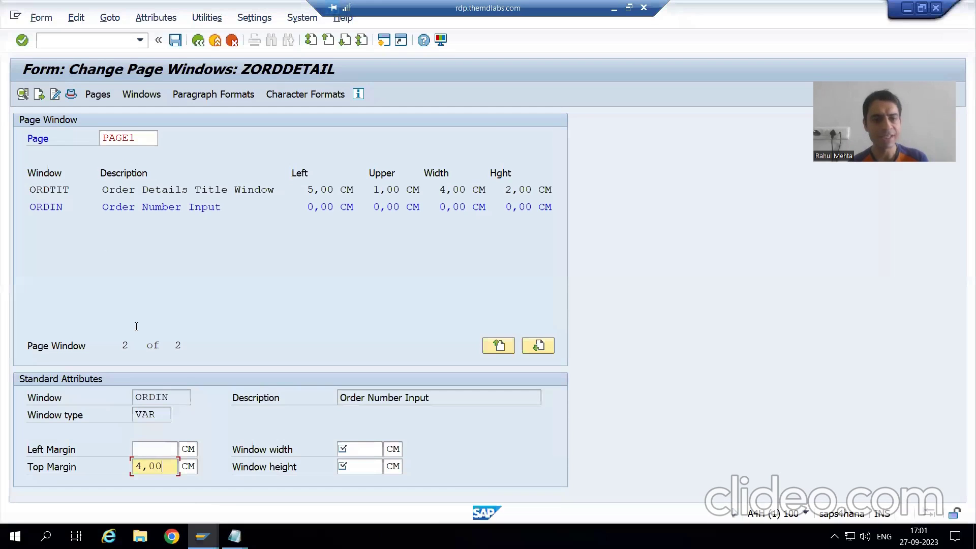
click(151, 450)
text(1,00)
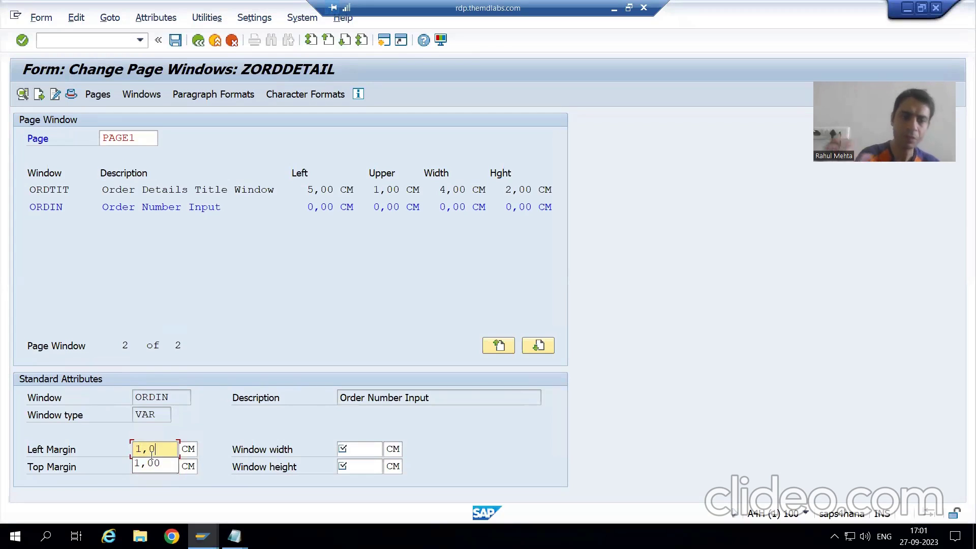
- Set ORDIN's window width to 8,00 CM and window height to 2,00 CM, checking the Order Number line's length in the Script Layout notes
click(361, 449)
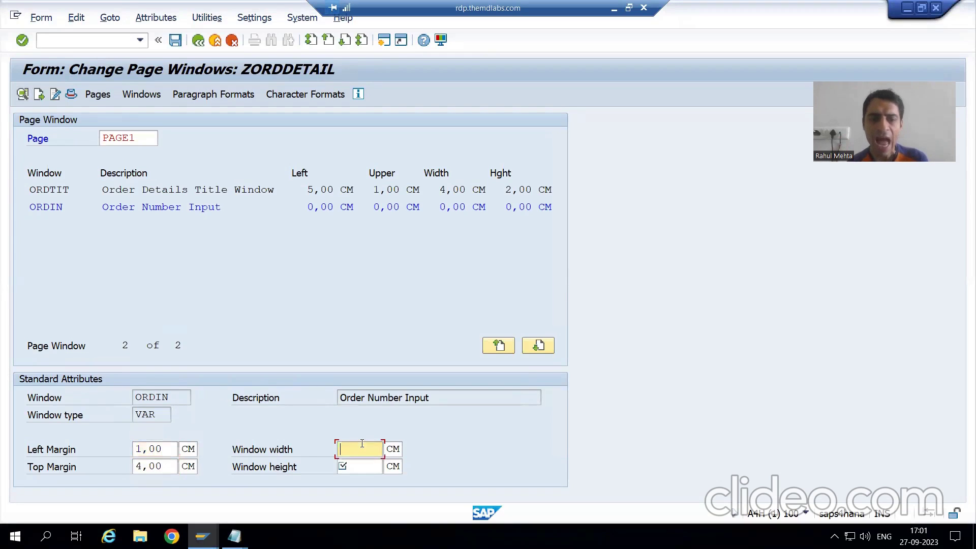
key(alt+Tab)
drag(4, 60, 70, 60)
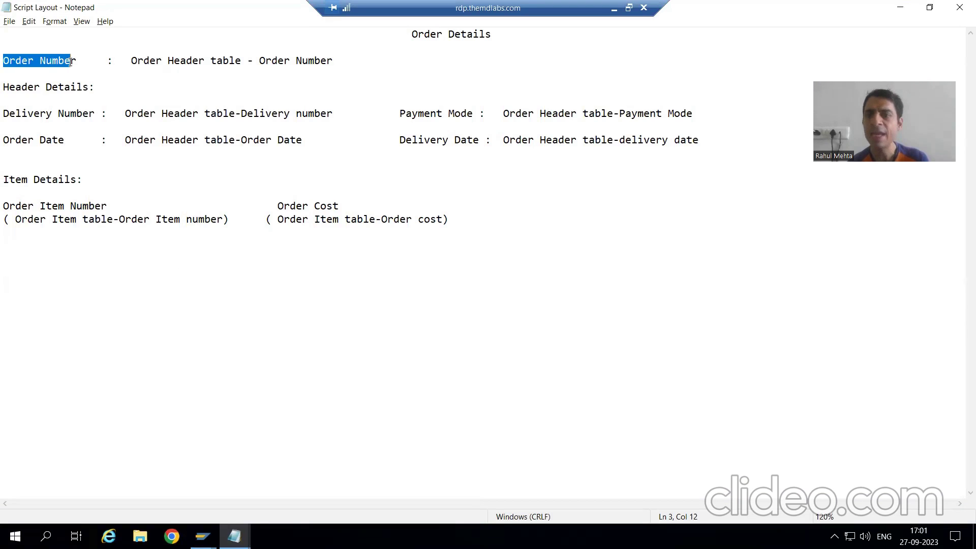
click(205, 60)
key(alt+Tab)
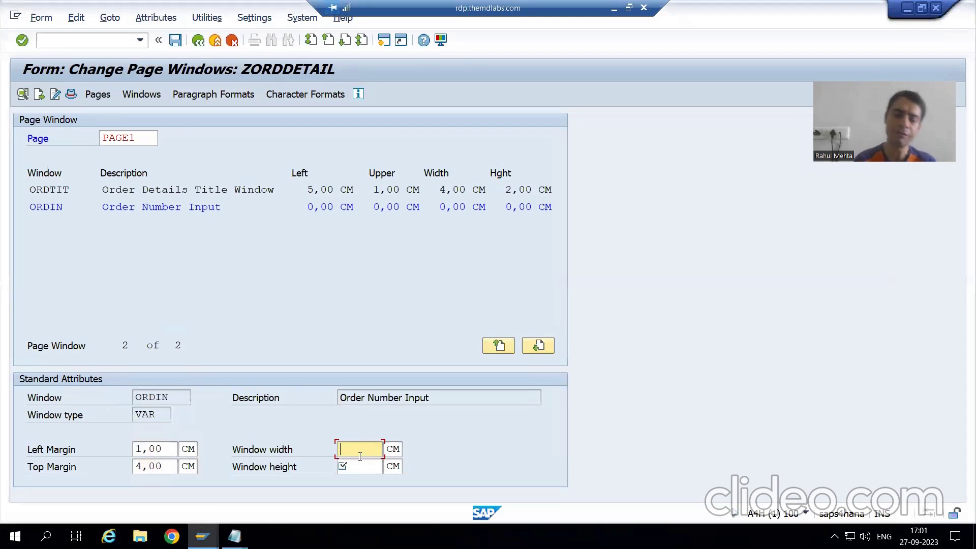
text(8,00)
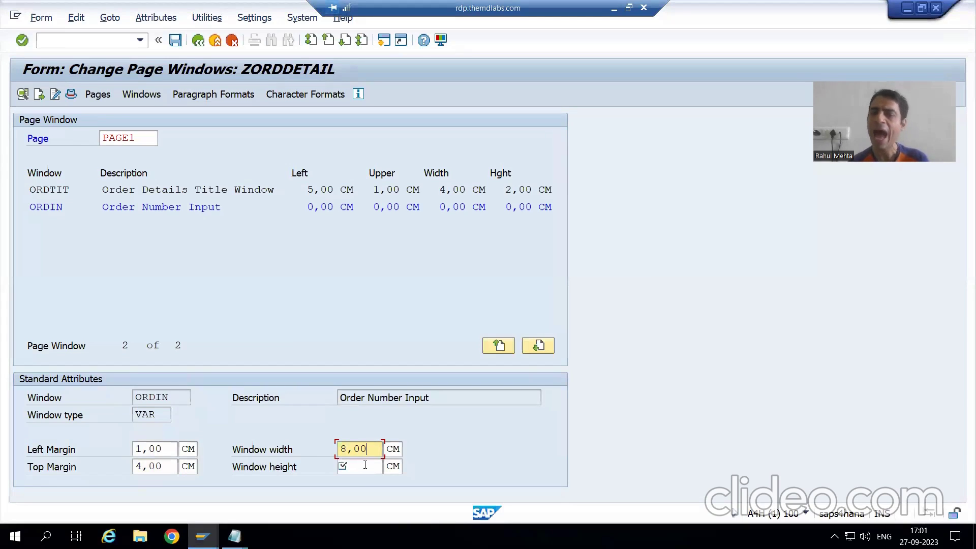
click(365, 464)
text(2,00)
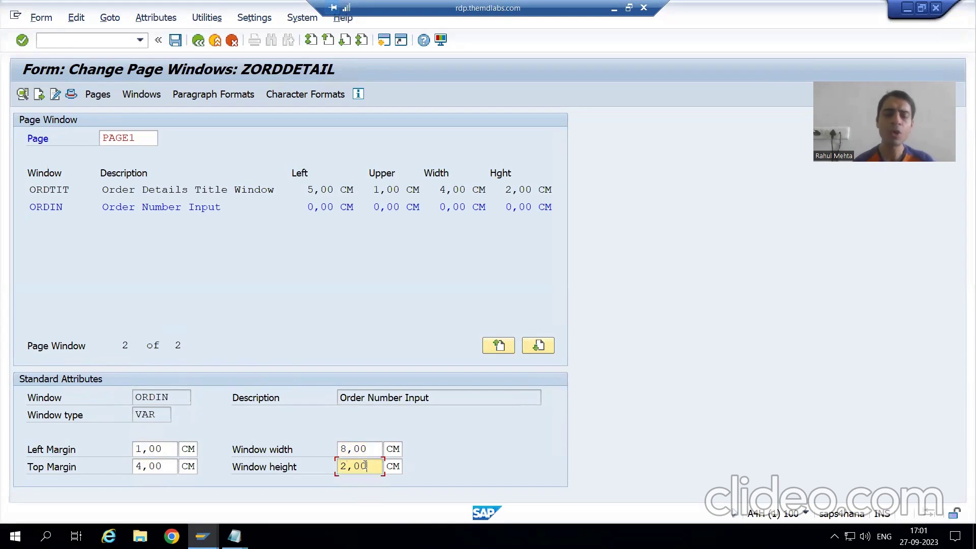
- Recheck the full Order Number line in the Script Layout notes, then save the SAP form and review ORDIN's dimensions
key(alt+Tab)
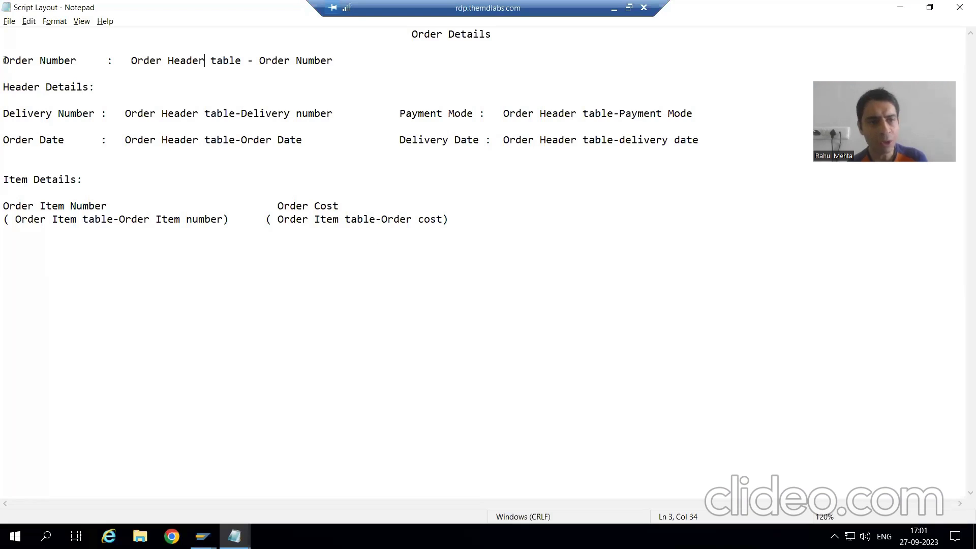
drag(4, 61, 282, 65)
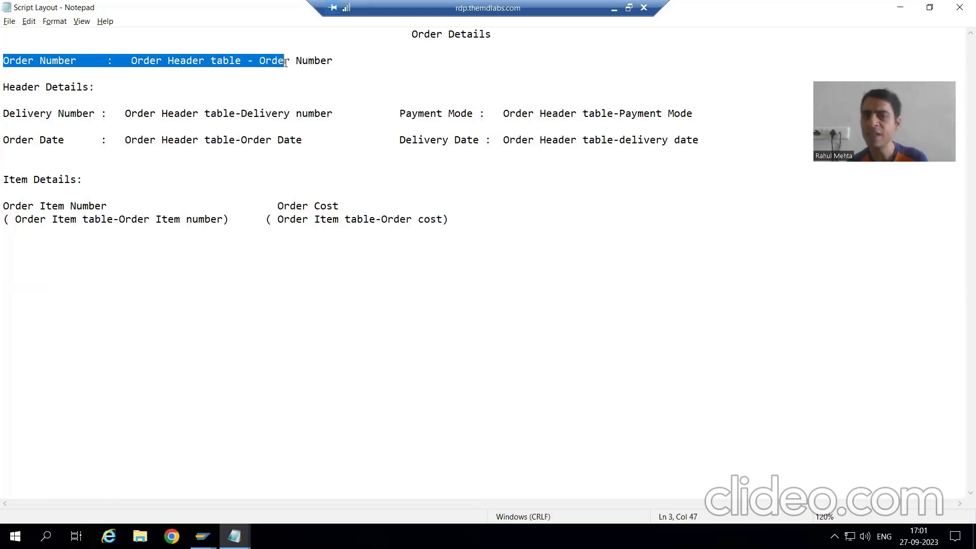
key(alt+Tab)
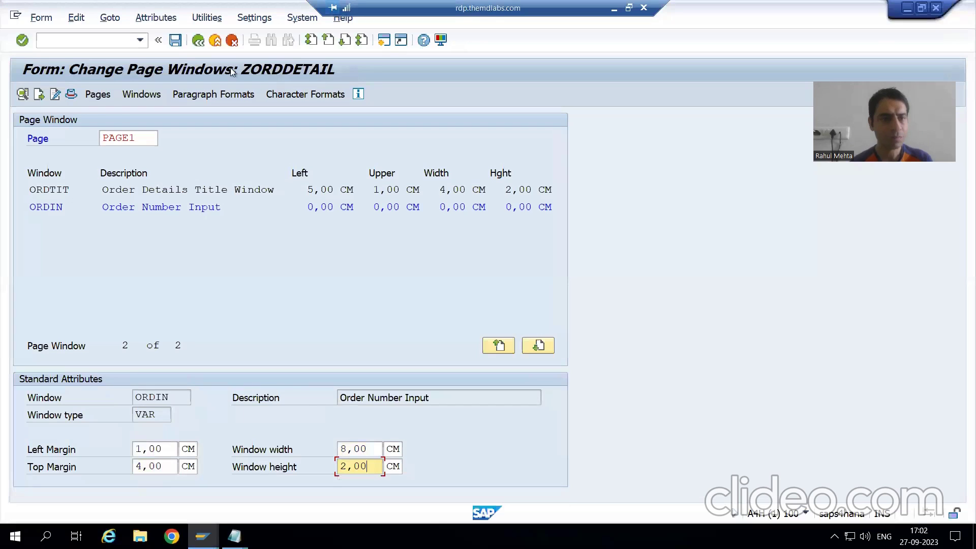
click(175, 41)
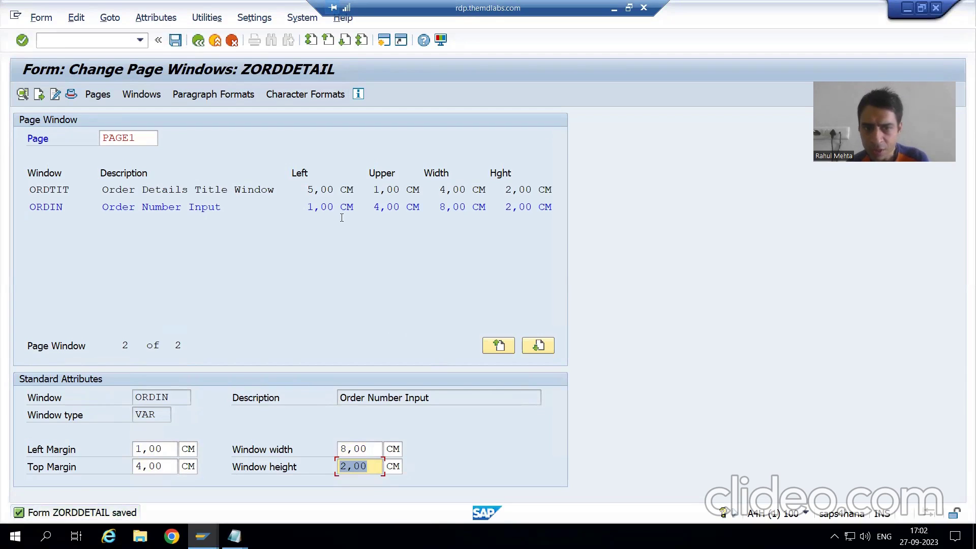
click(418, 208)
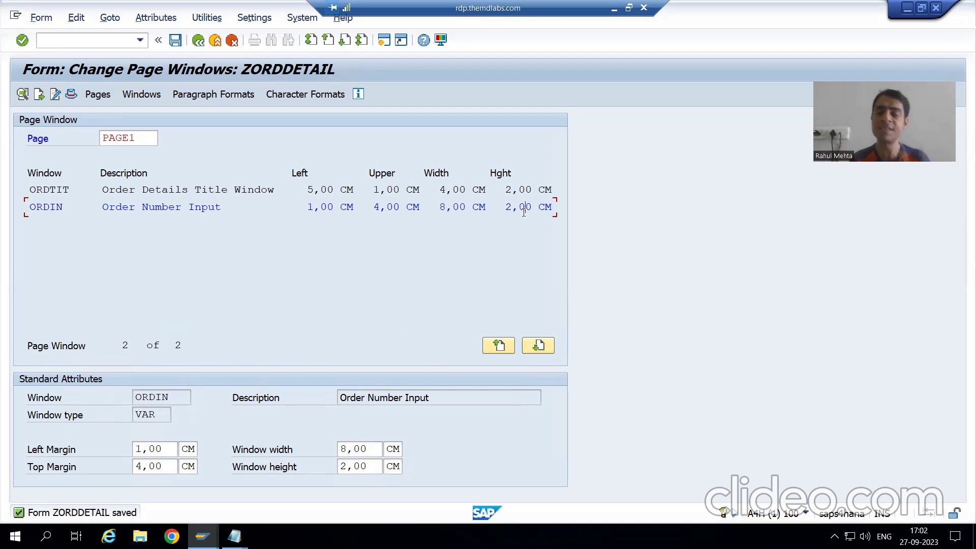
- Add the Header Details Title window HDRTIT to PAGE1, checking the Header Details line in the Script Layout notes before choosing it
click(76, 18)
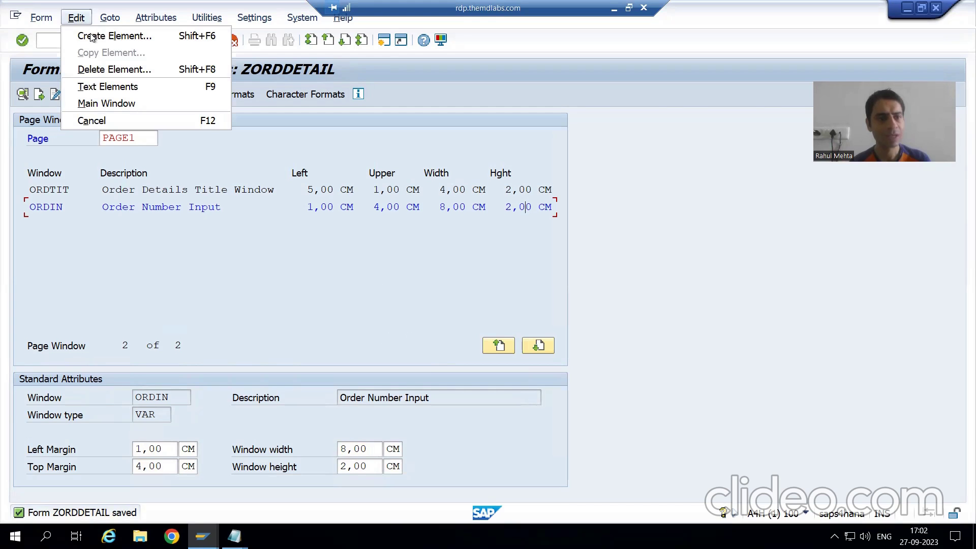
click(91, 37)
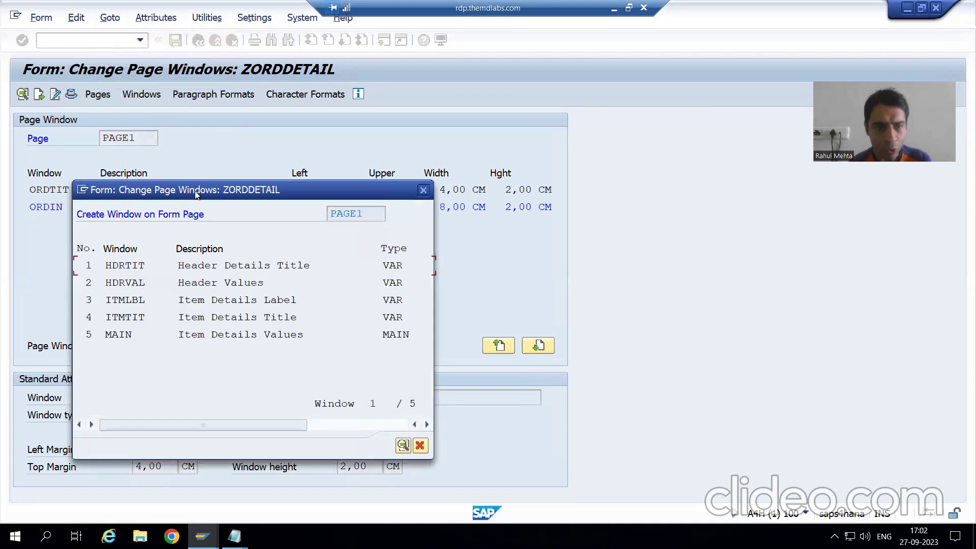
drag(197, 161, 191, 142)
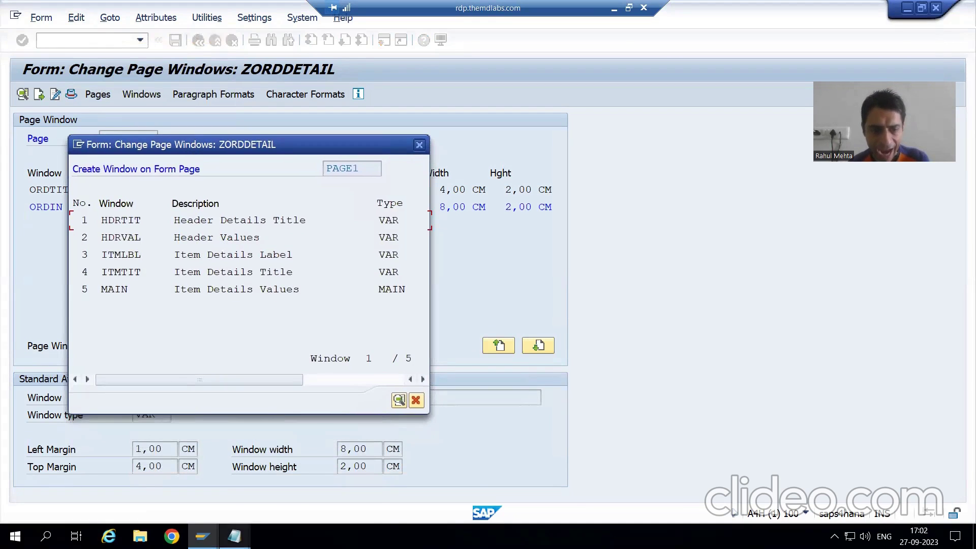
click(234, 537)
click(160, 440)
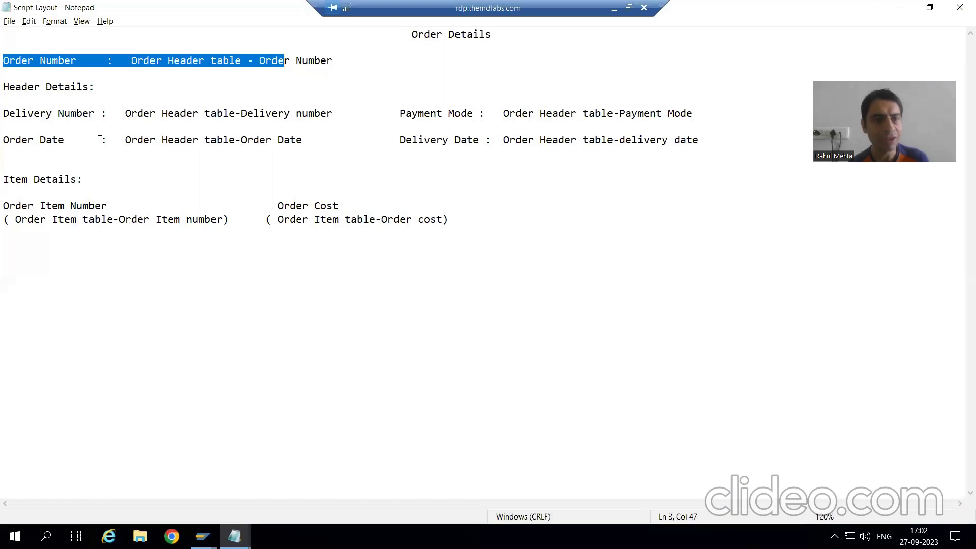
click(73, 74)
drag(3, 87, 102, 84)
key(alt+Tab)
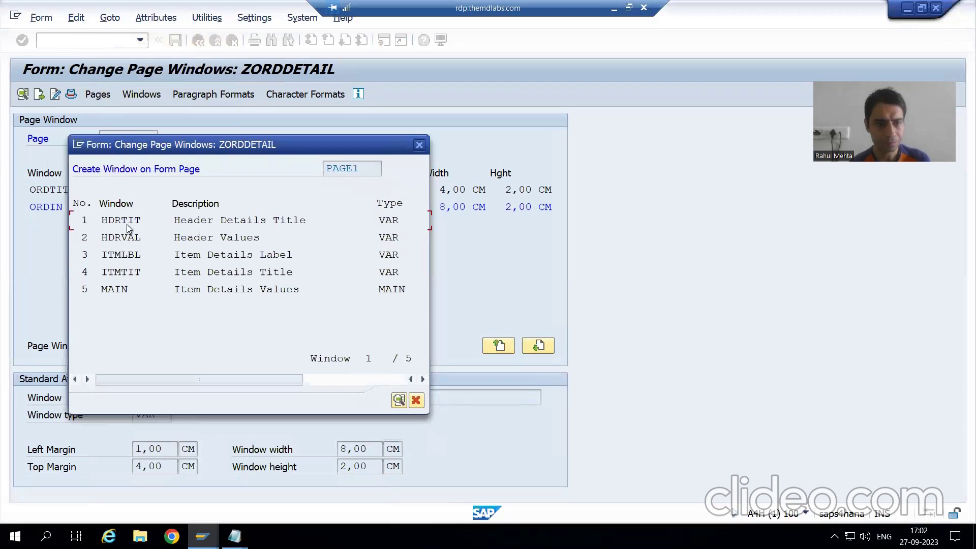
double_click(127, 220)
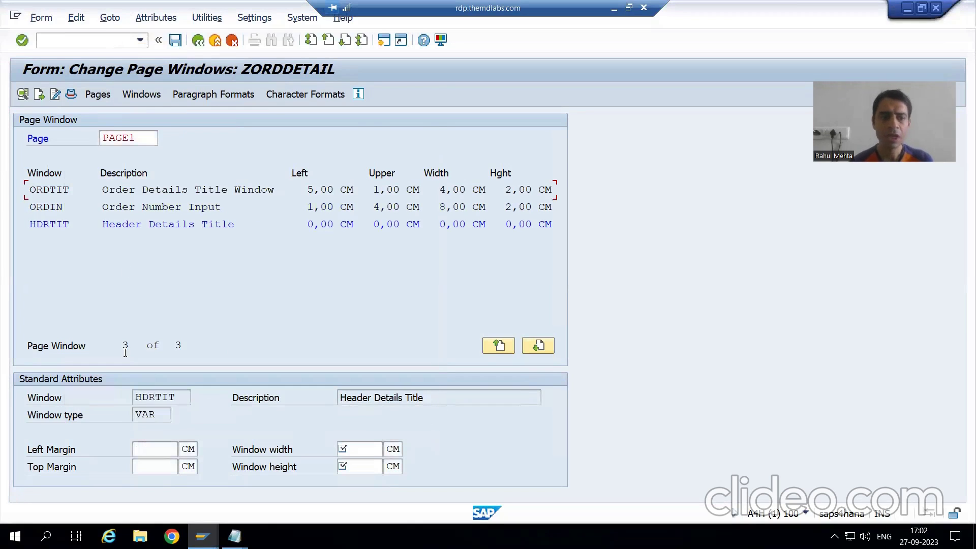
- Set HDRTIT's left margin to 1,00 CM and top margin to 7,00 CM, checking the Header Details line in the Script Layout notes
click(152, 453)
click(234, 536)
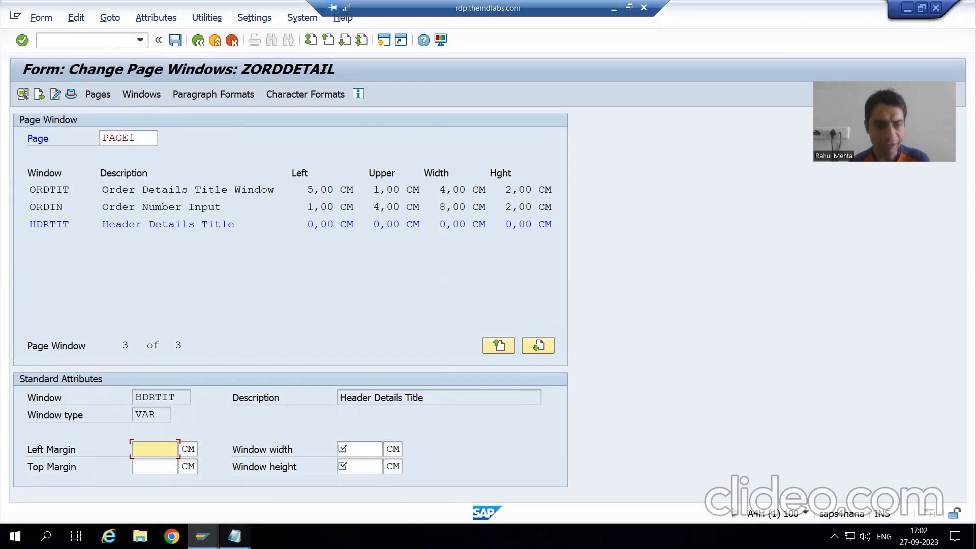
click(204, 490)
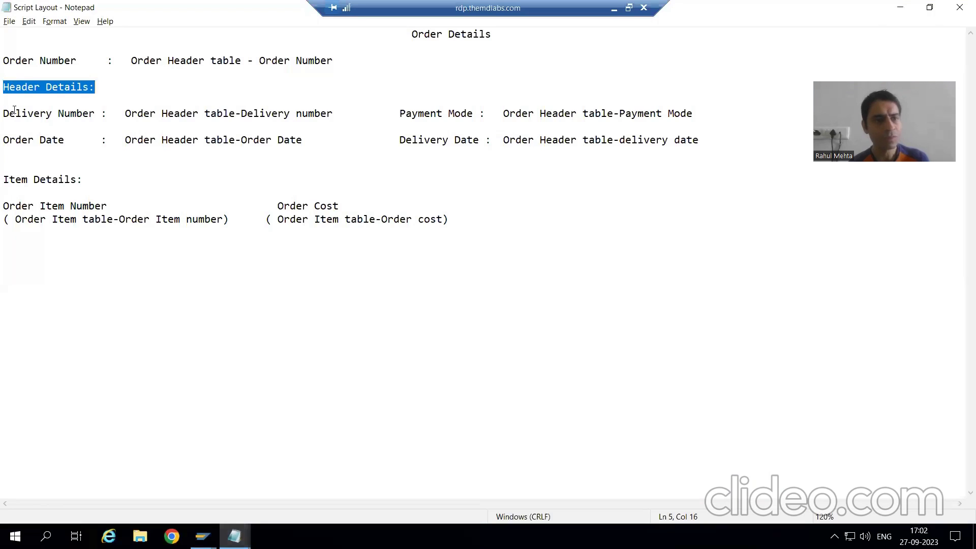
key(alt+Tab)
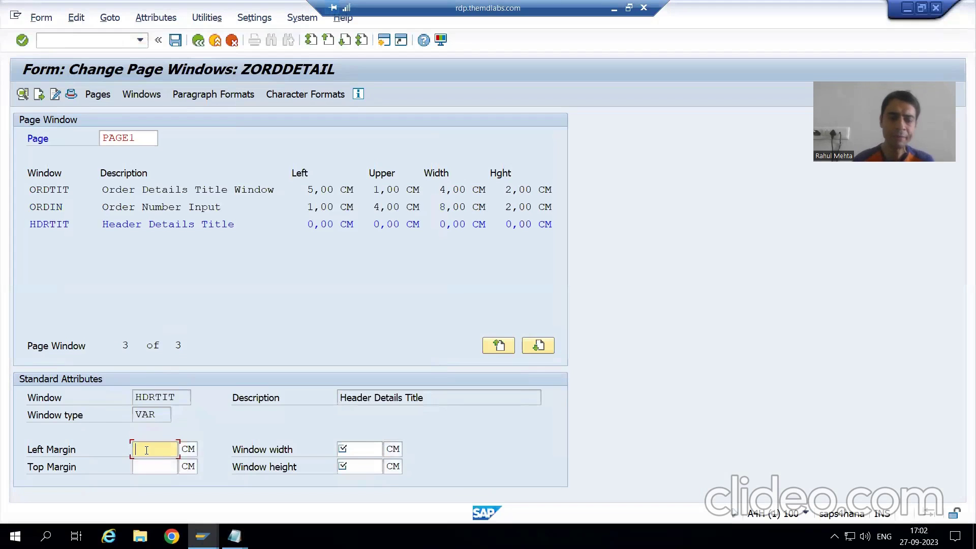
text(1,00)
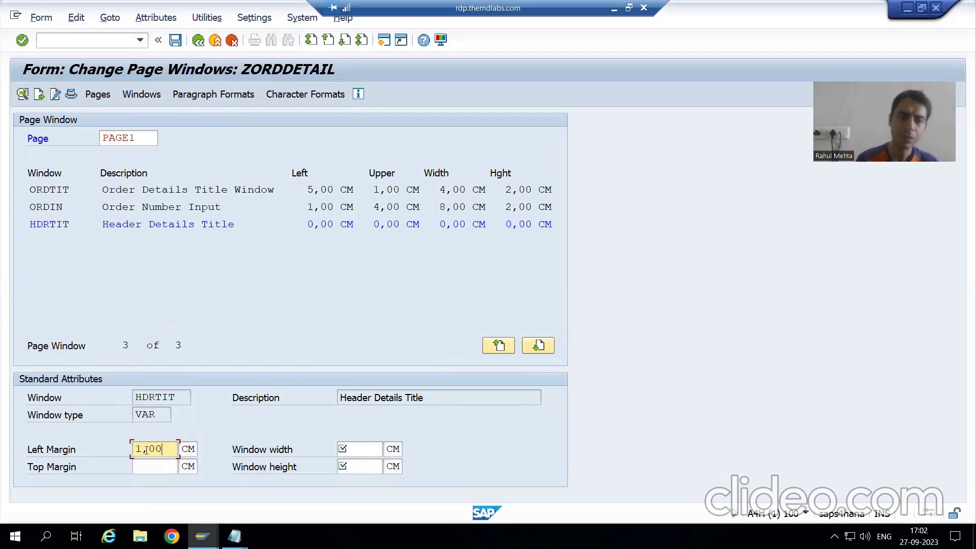
click(148, 468)
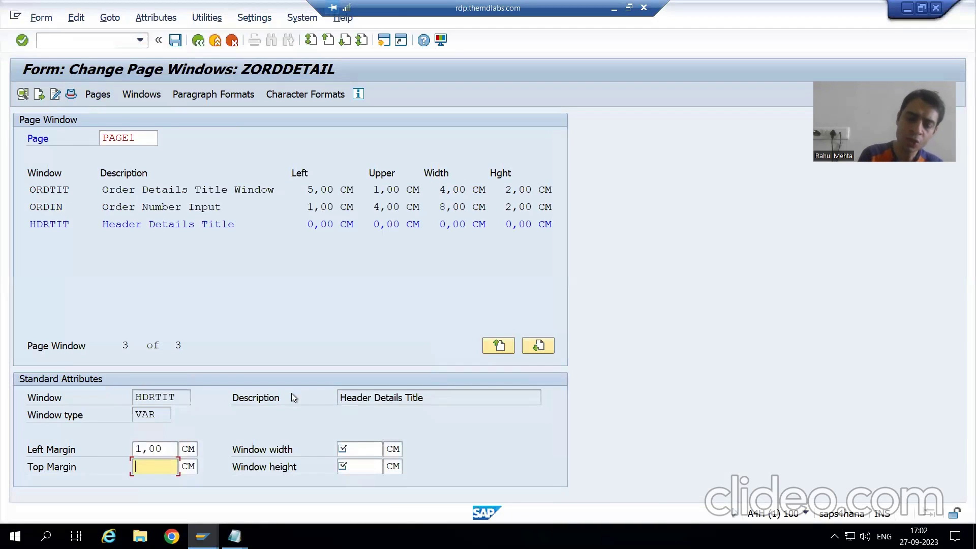
text(7,00)
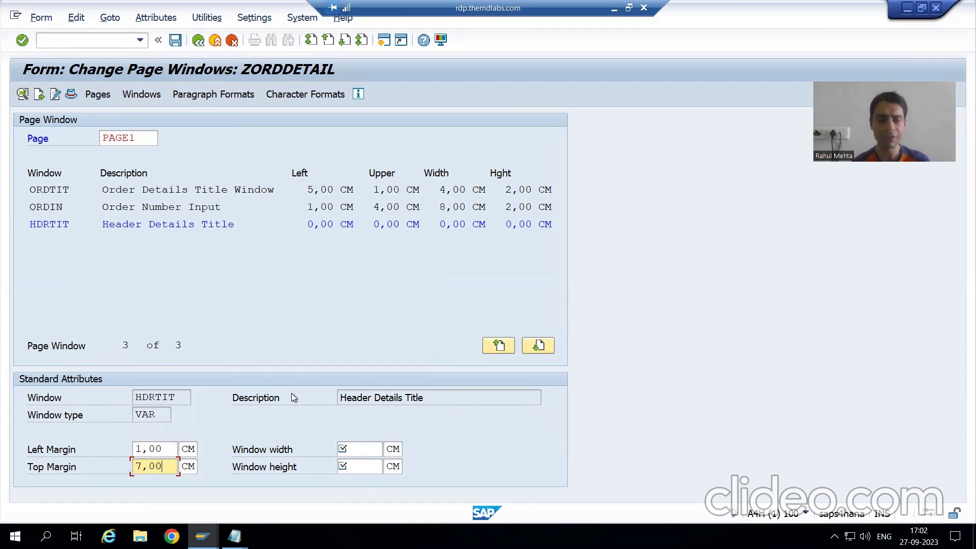
- Set HDRTIT's window width to 4,00 CM and window height to 2,00 CM, checking the Header Details text length in the Script Layout notes
click(360, 452)
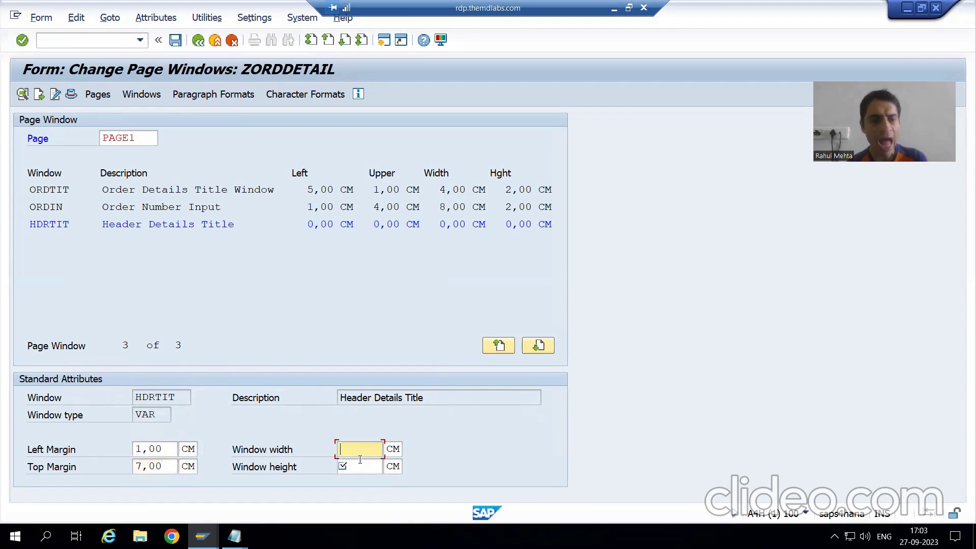
key(alt+Tab)
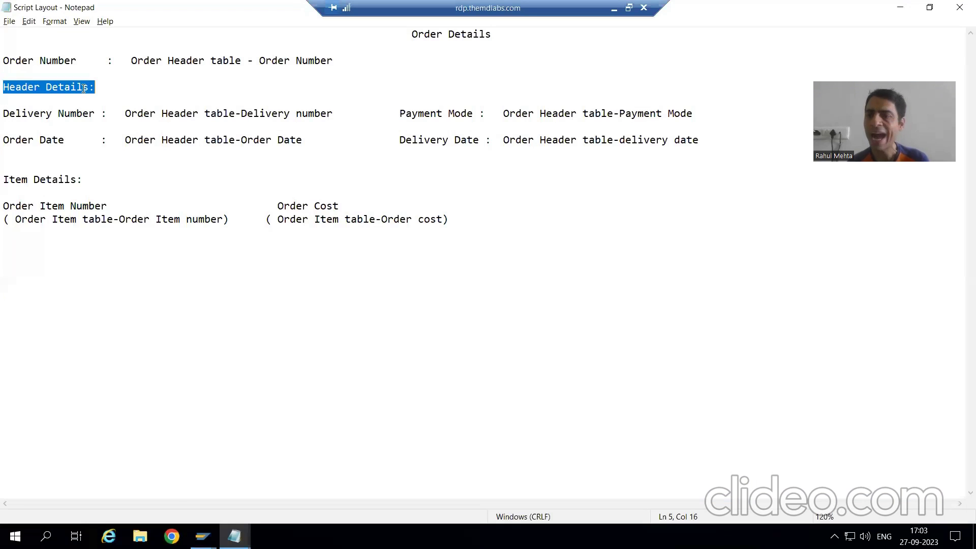
key(alt+Tab)
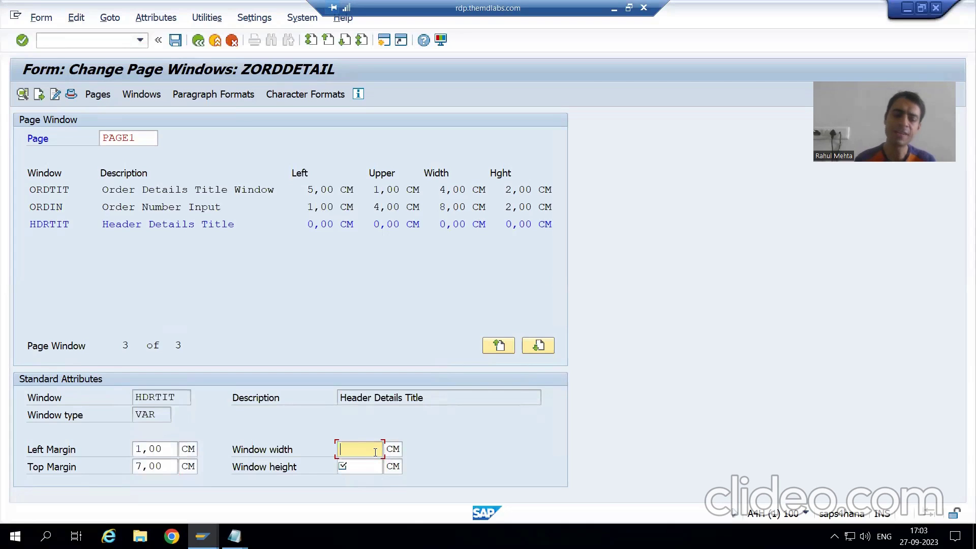
text(4,00)
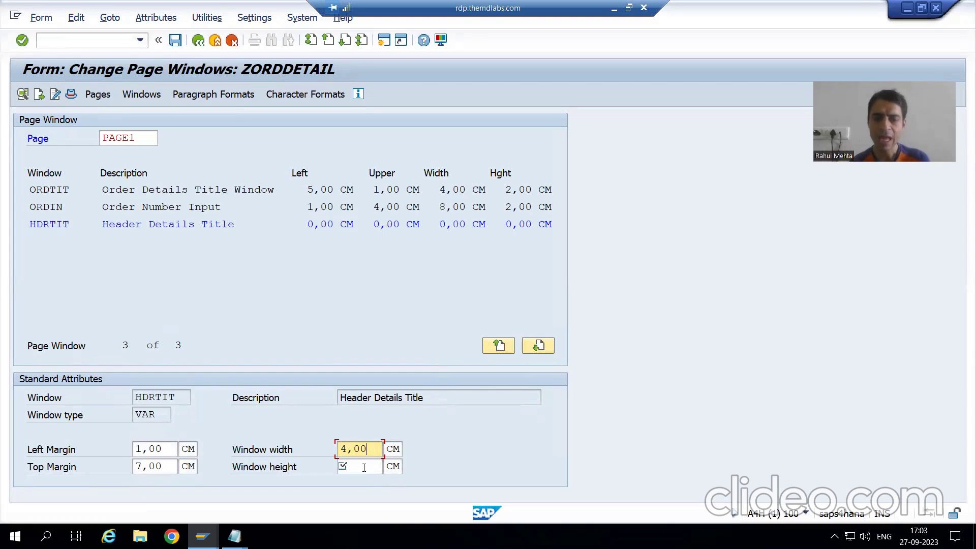
click(364, 467)
text(2,00)
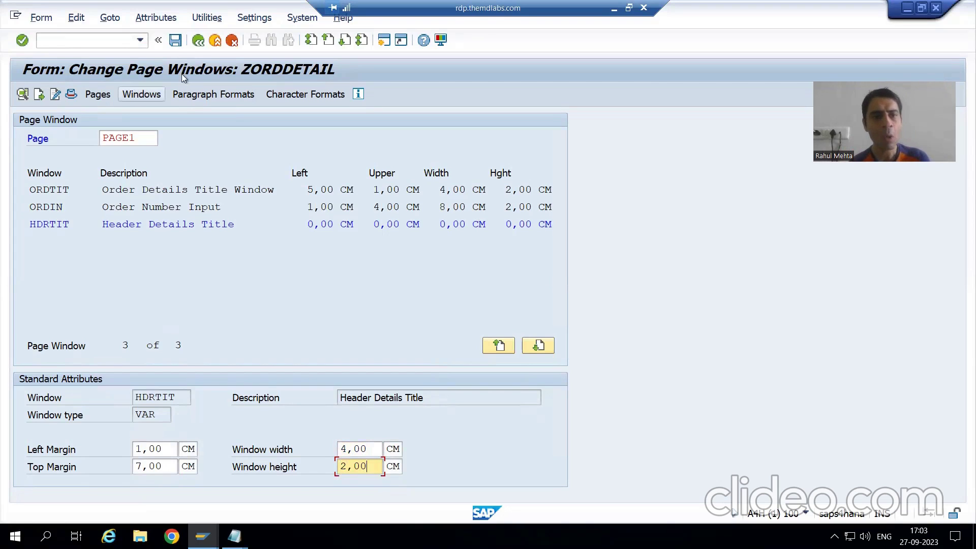
- Save the form and review HDRTIT's upper margin and height in the page window list
click(174, 43)
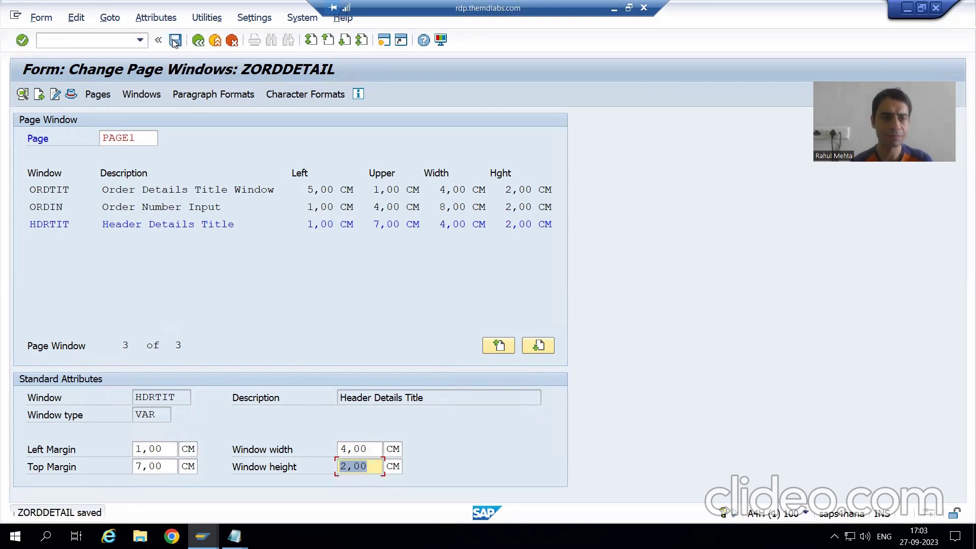
click(395, 224)
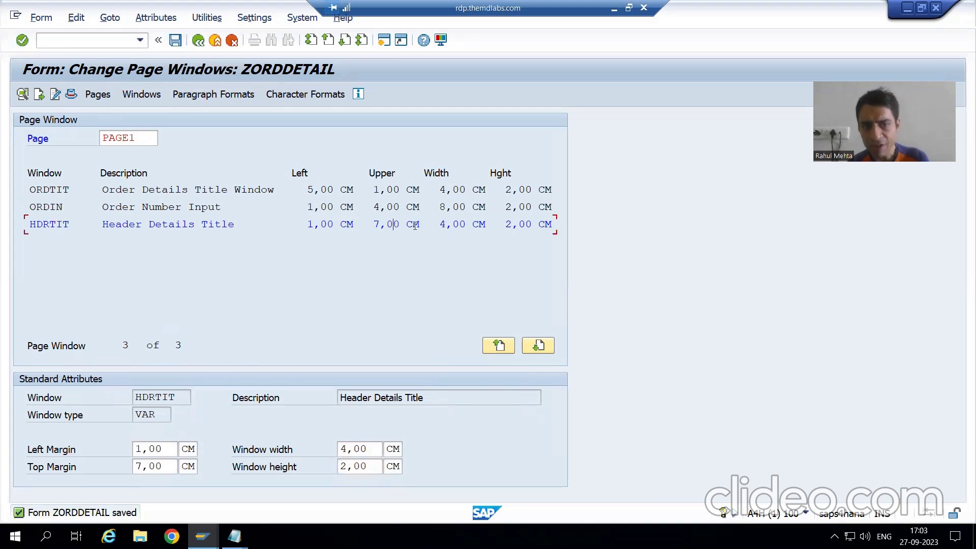
click(519, 224)
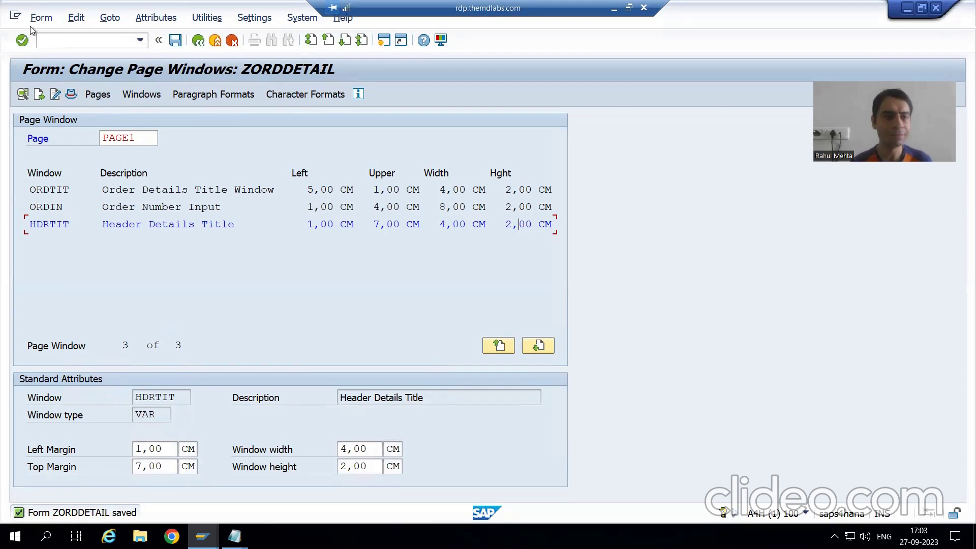
- Add the Header Values window HDRVAL to PAGE1, checking the delivery, payment and date lines in the Script Layout notes before choosing it
click(81, 20)
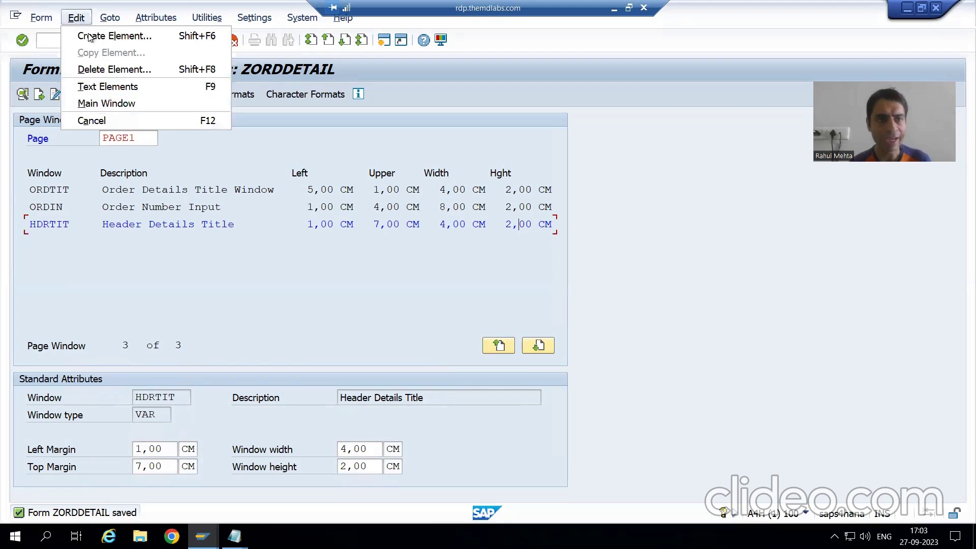
click(90, 36)
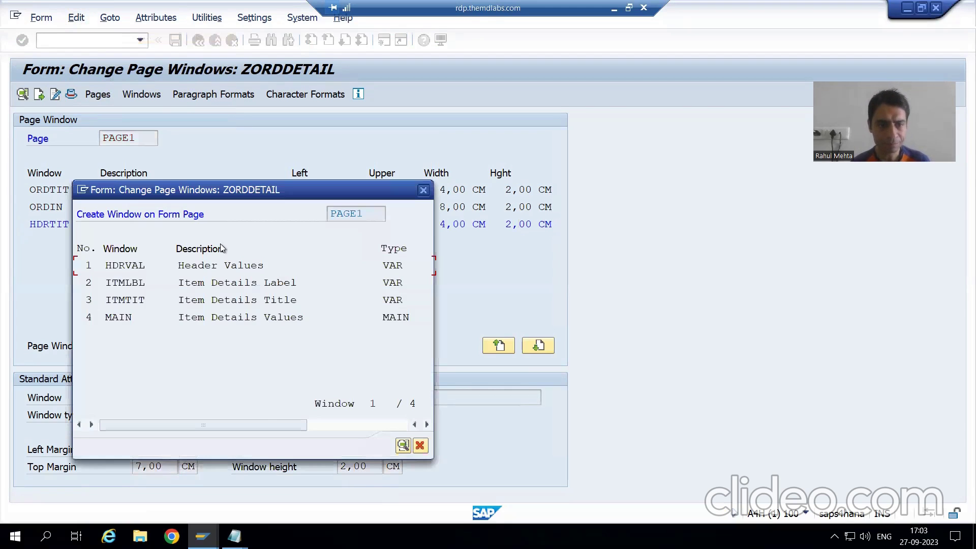
mouse_move(234, 535)
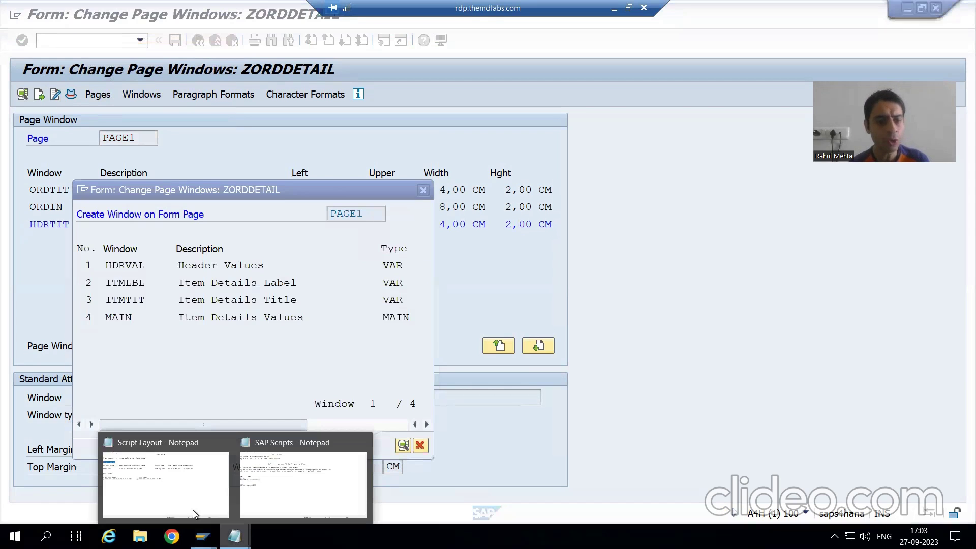
click(158, 468)
drag(5, 113, 260, 139)
drag(430, 135, 715, 142)
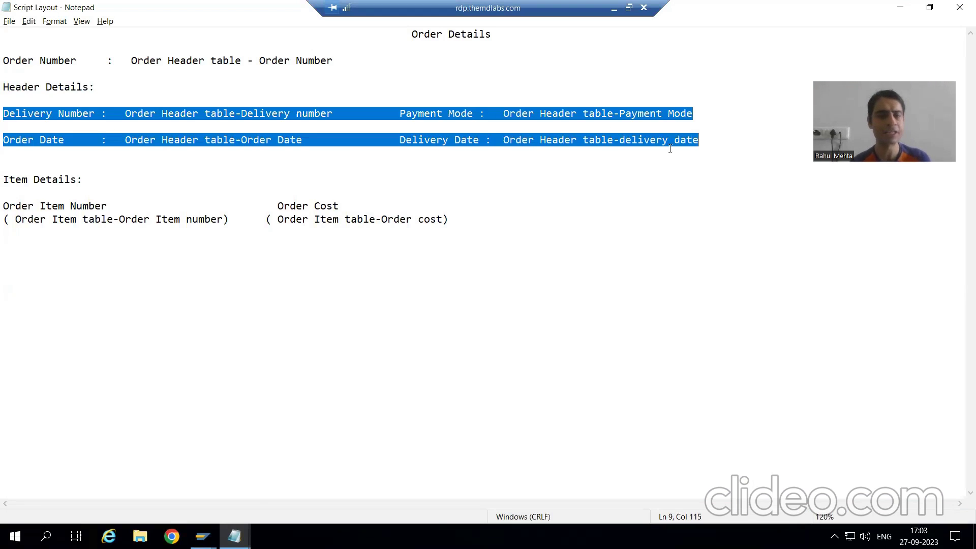
key(alt+Tab)
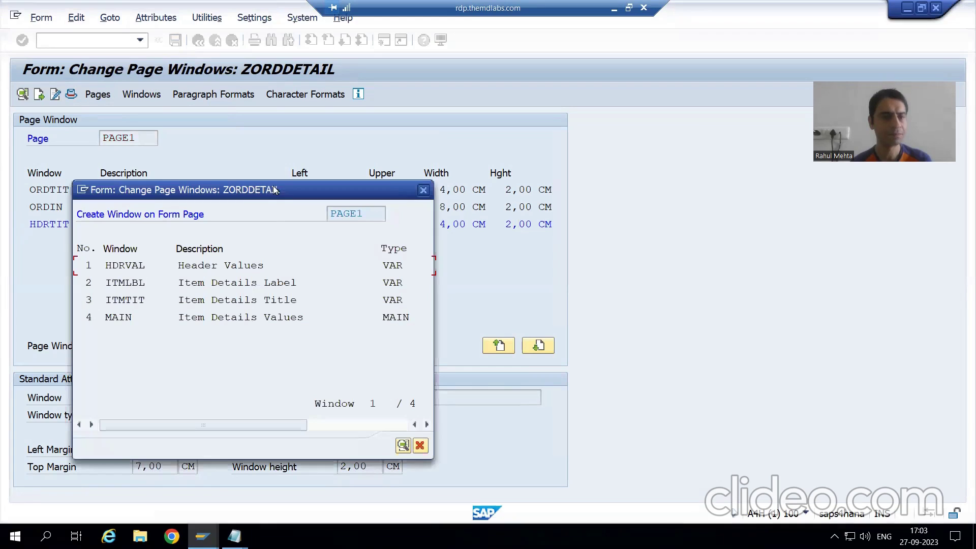
double_click(133, 265)
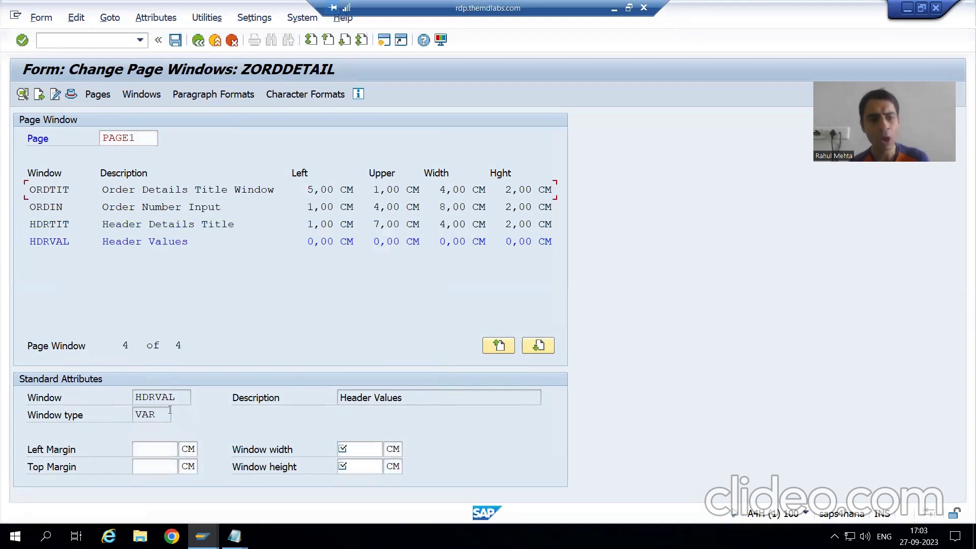
- Set HDRVAL's left margin to 1,00 CM and top margin to 10,00 CM
click(154, 449)
text(1,00)
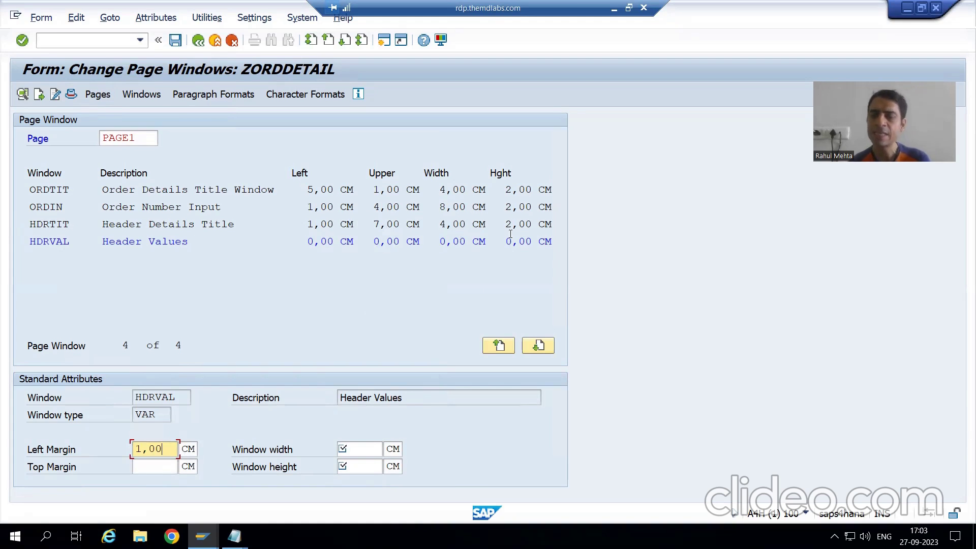
click(143, 464)
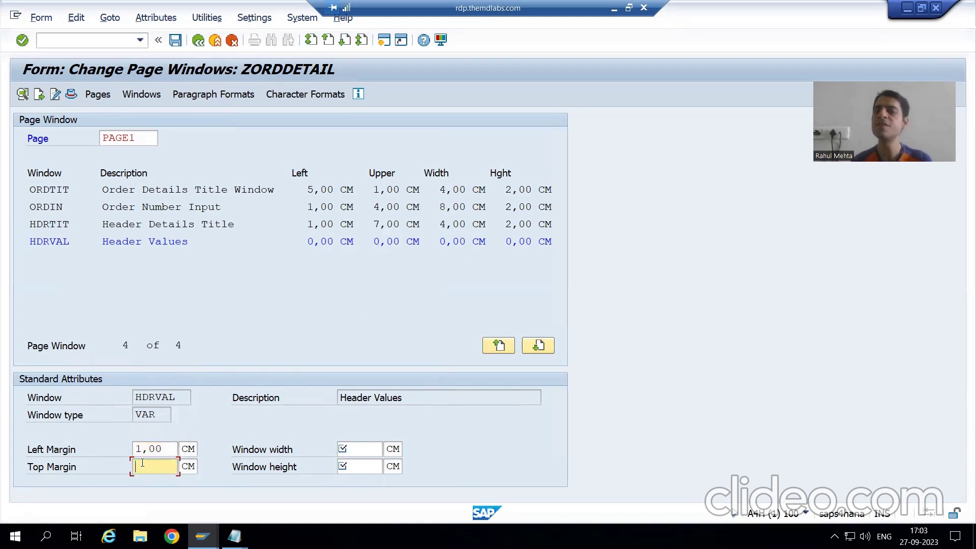
text(10)
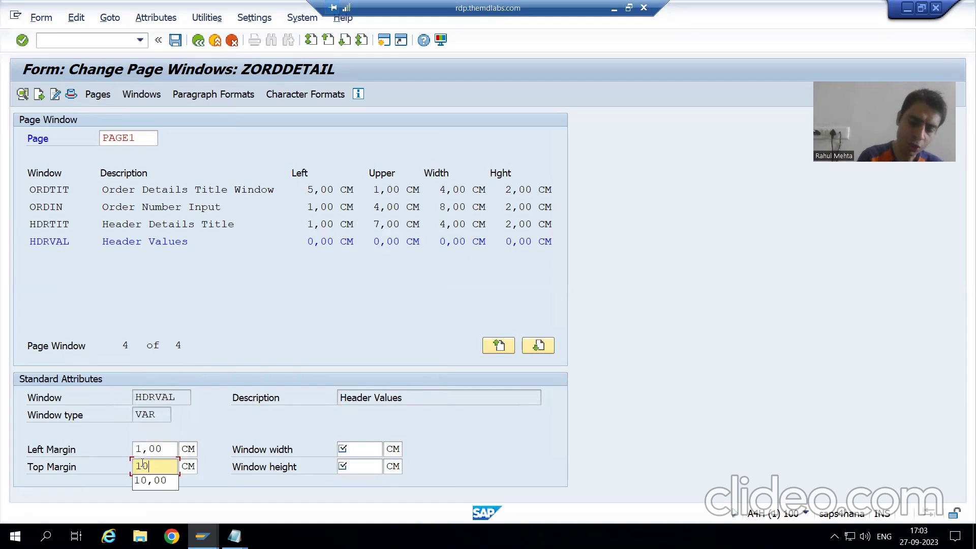
text(,00)
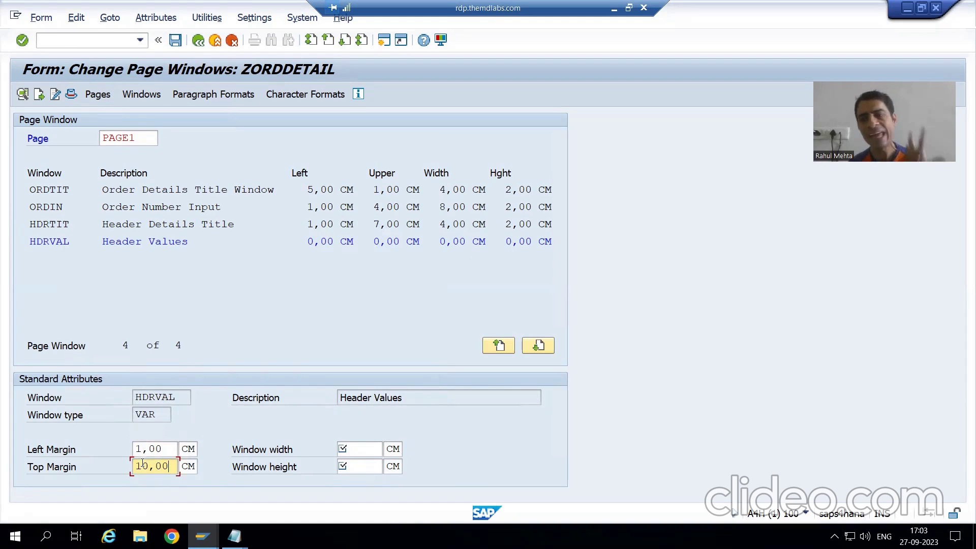
- Check the full length of the Delivery Number and Payment Mode line in the Script Layout notes and set HDRVAL's window width to 12,00 CM
click(343, 448)
key(alt+Tab)
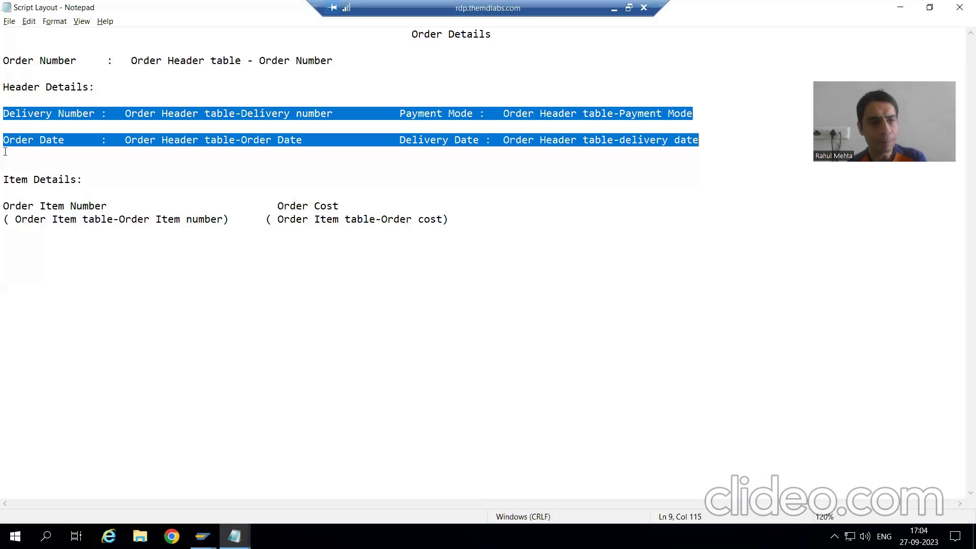
click(63, 121)
drag(4, 114, 693, 114)
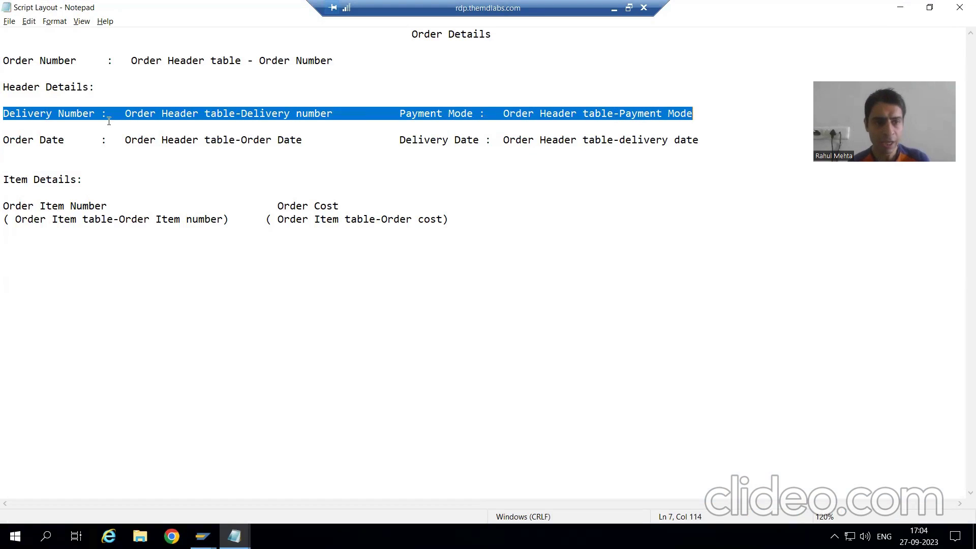
click(64, 113)
click(268, 114)
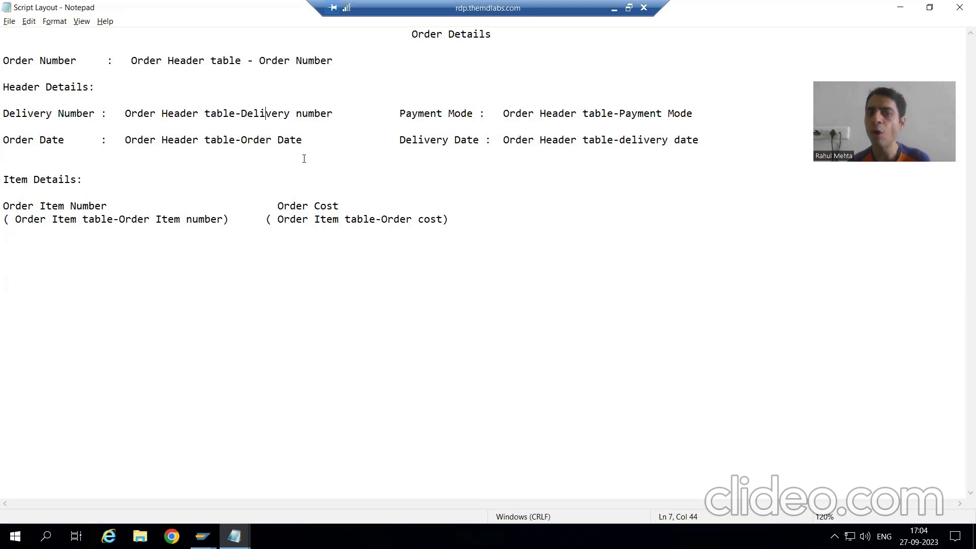
click(564, 113)
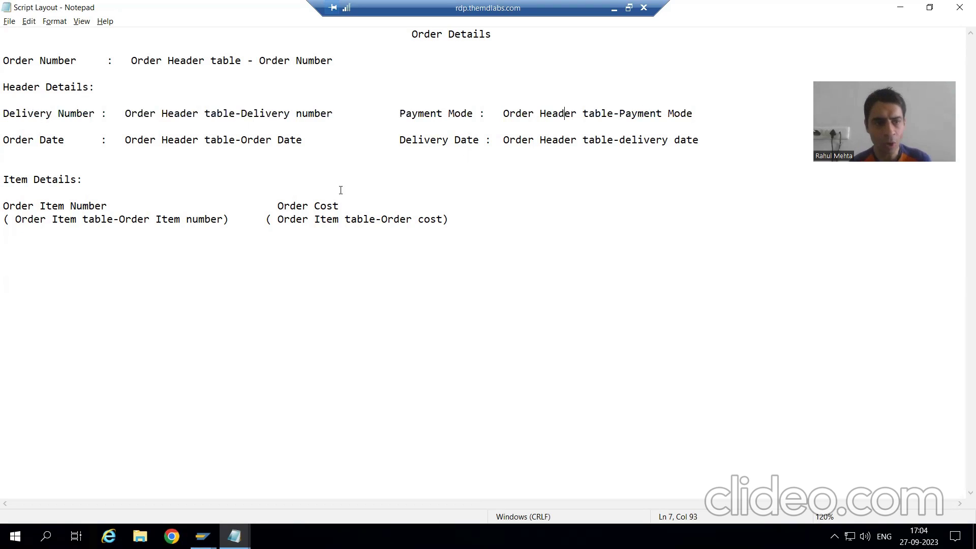
key(alt+Tab)
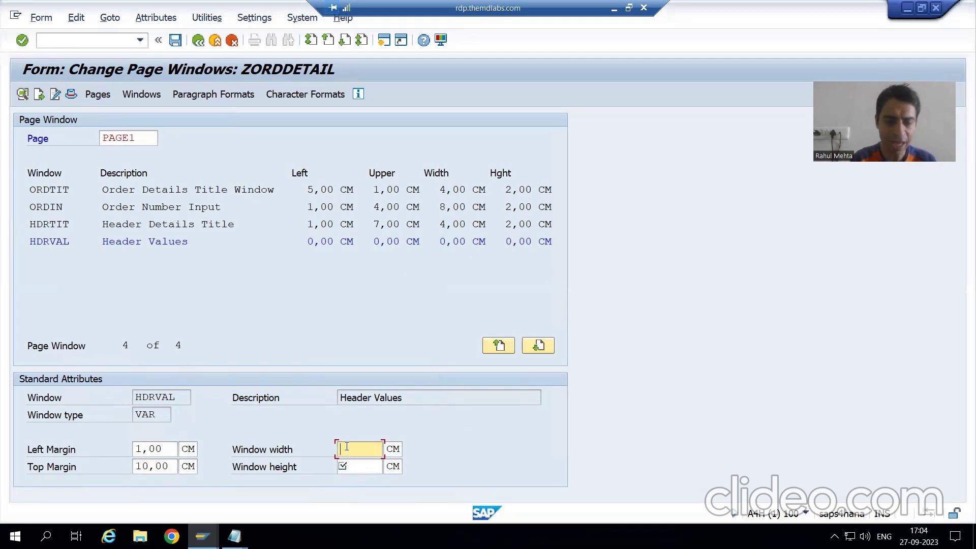
text(1)
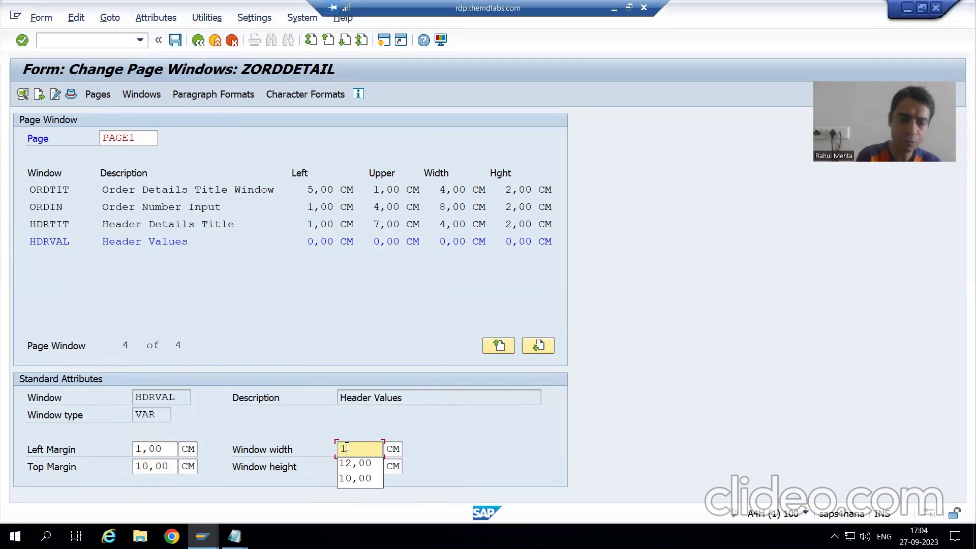
text(2,00)
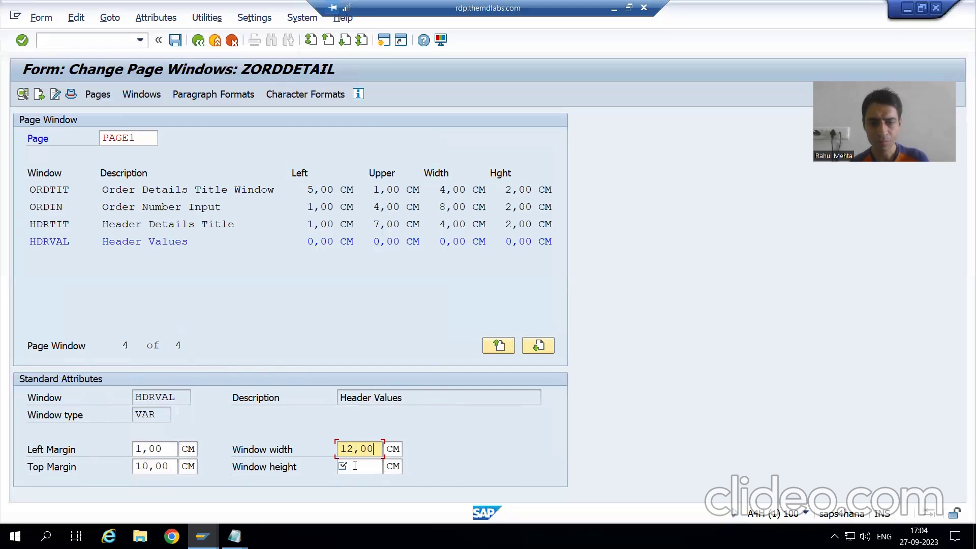
- Check the two rows of header values in the Script Layout notes and set HDRVAL's window height to 4,00 CM
click(354, 466)
key(alt+Tab)
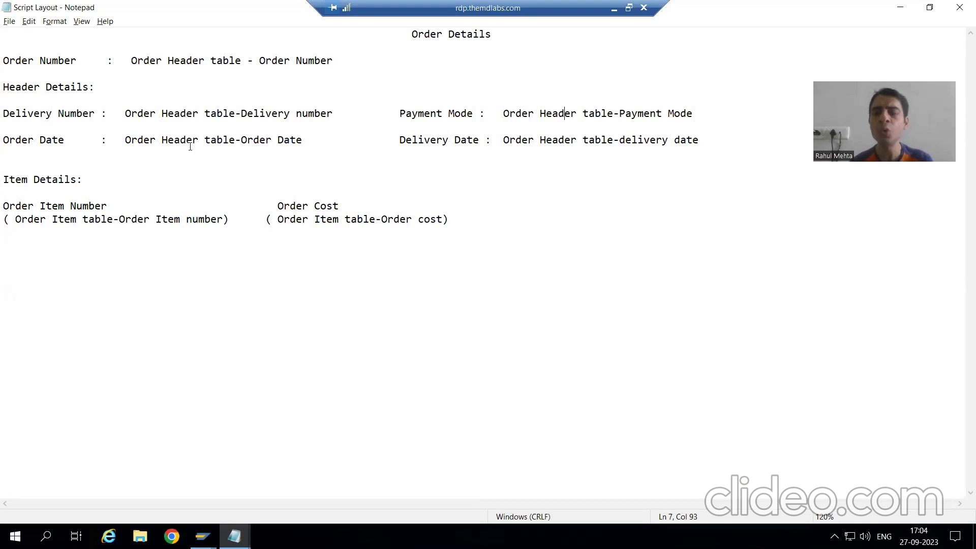
key(alt+Tab)
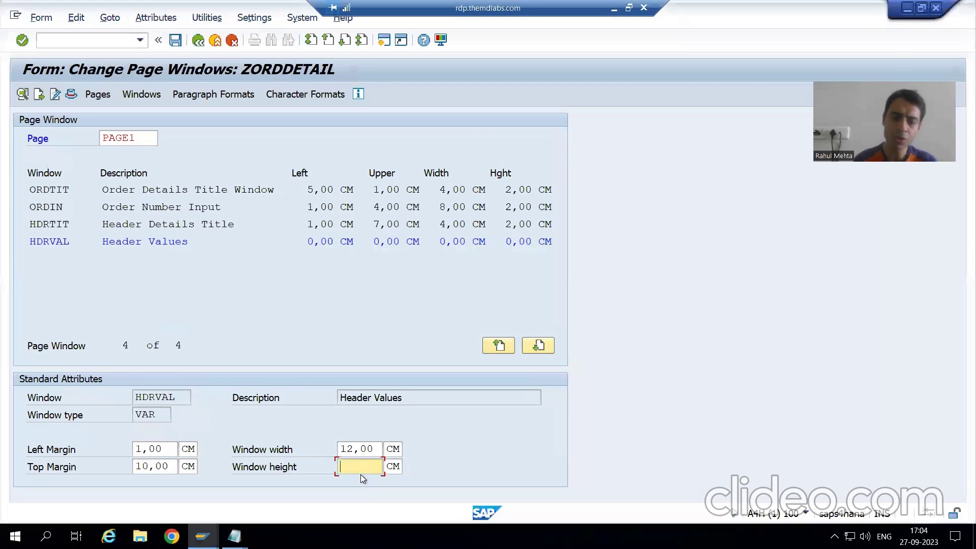
text(4)
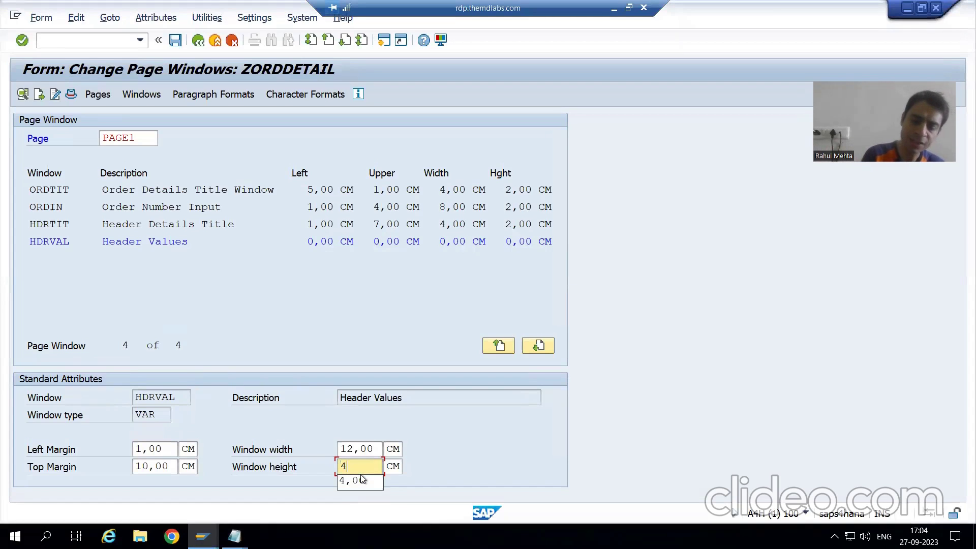
text(,)
click(362, 480)
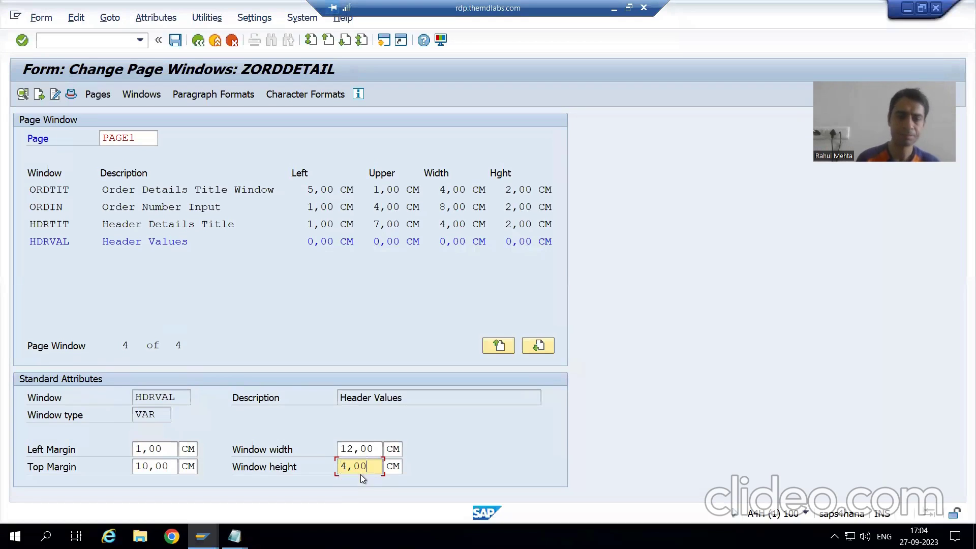
- Save the form, check the Item Details heading in the Script Layout notes, and add the Item Details Title window ITMTIT to PAGE1
click(175, 40)
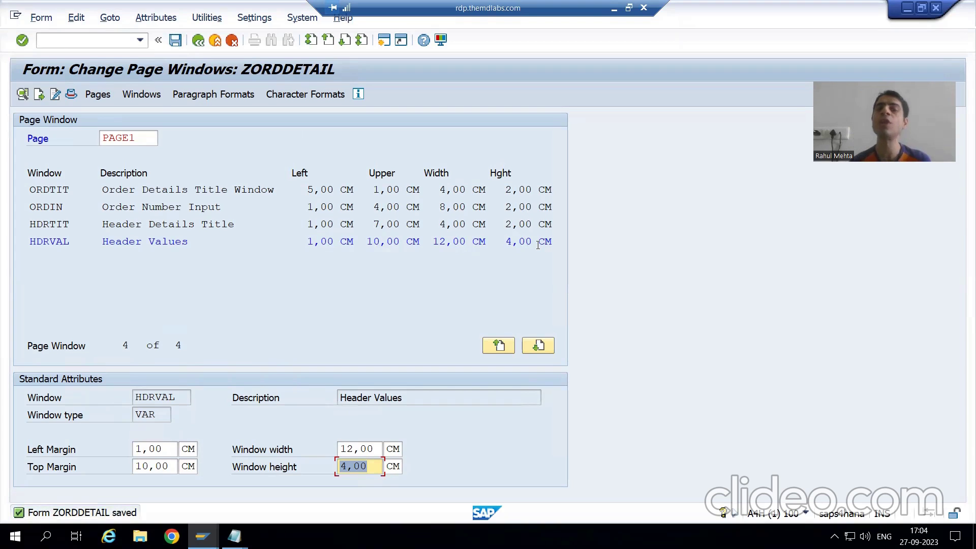
key(alt+Tab)
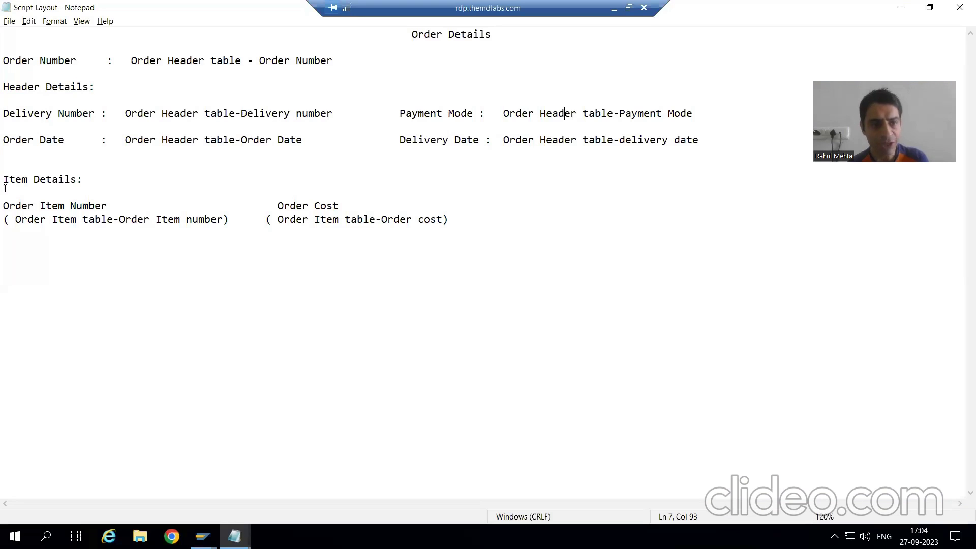
drag(3, 179, 91, 180)
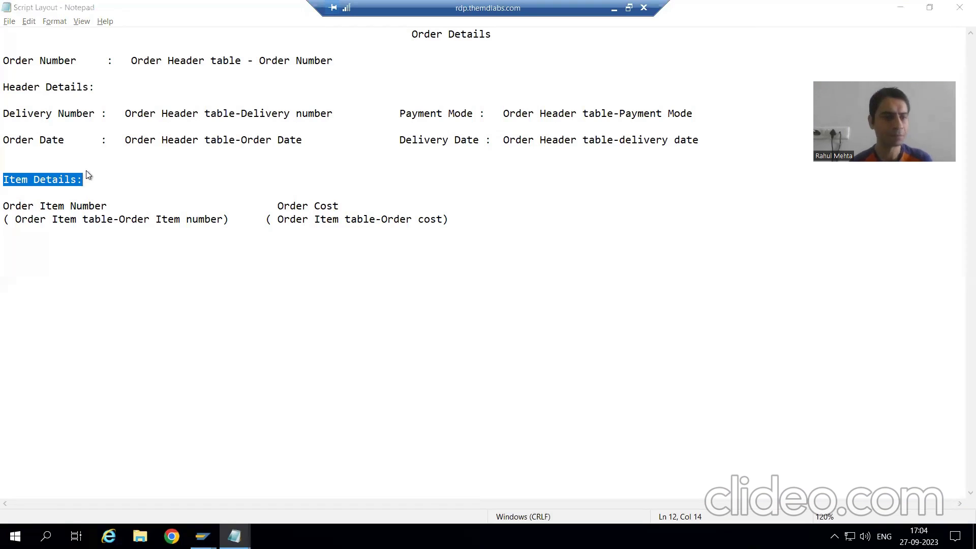
key(alt+Tab)
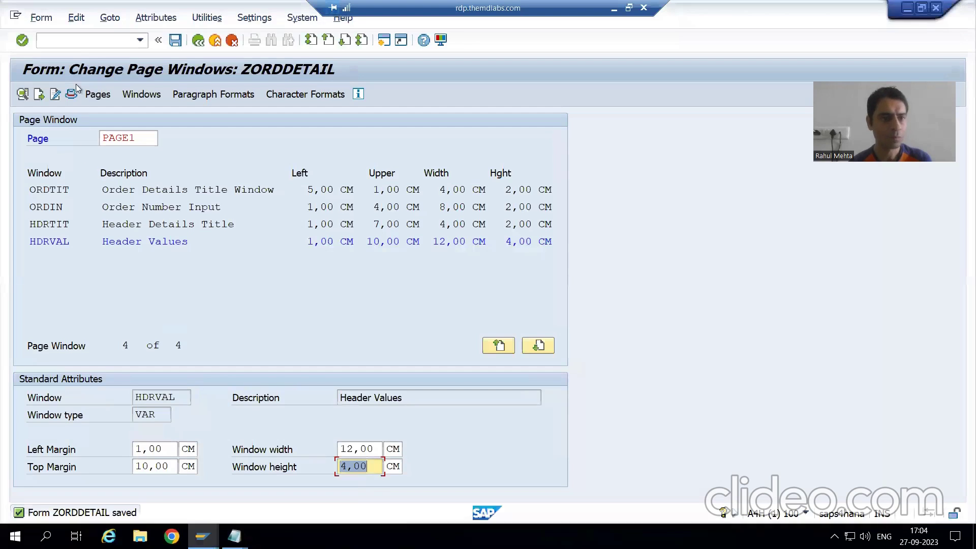
click(77, 23)
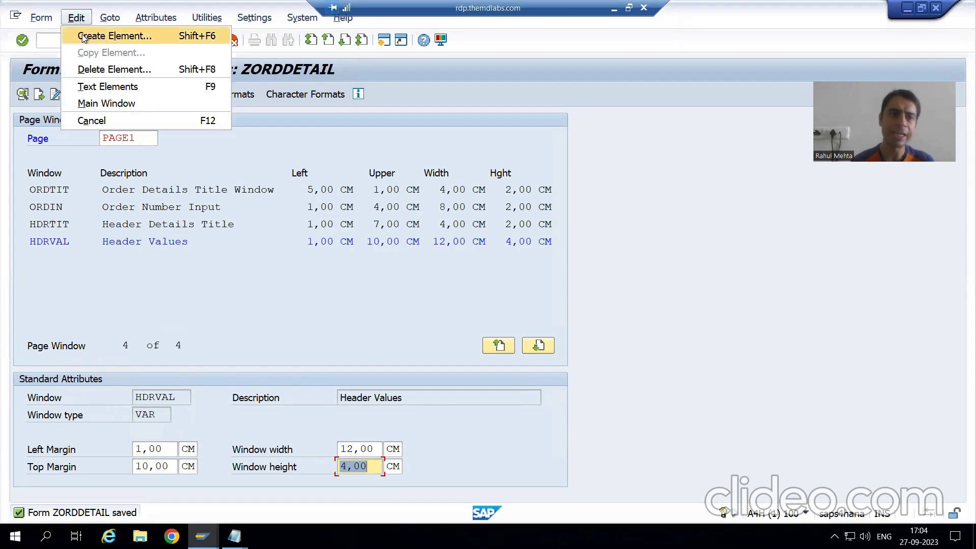
click(83, 36)
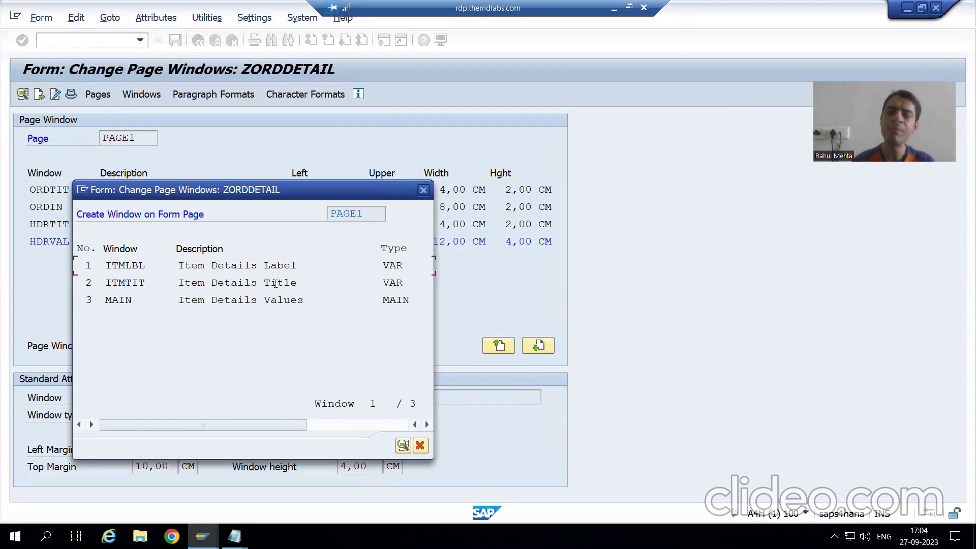
double_click(134, 282)
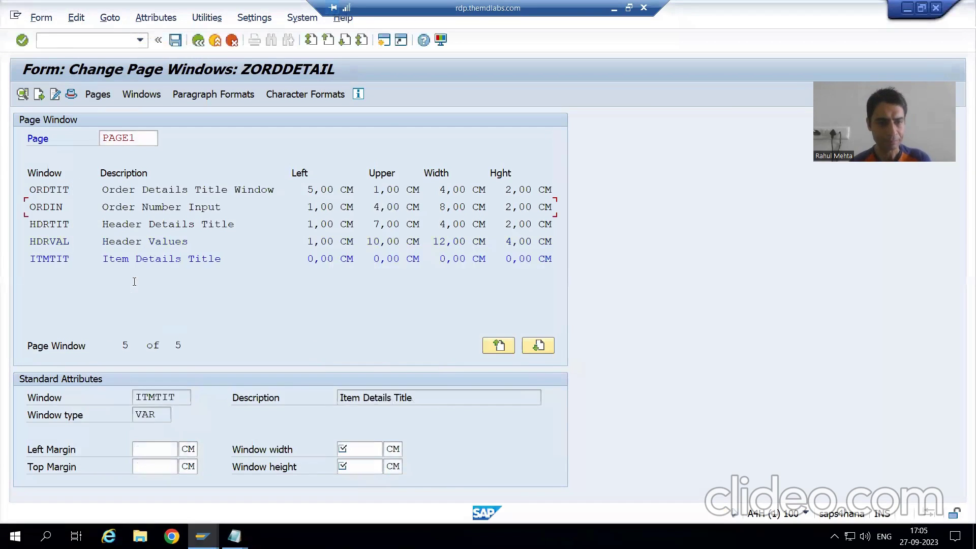
- Set ITMTIT's left margin to 1,00 CM and top margin to 15,00 CM
click(160, 449)
text(1,00)
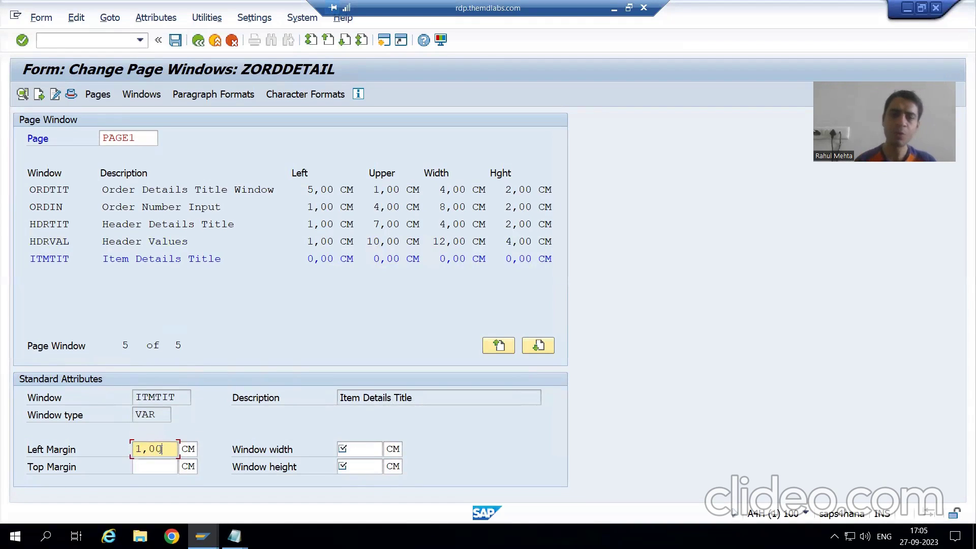
click(159, 466)
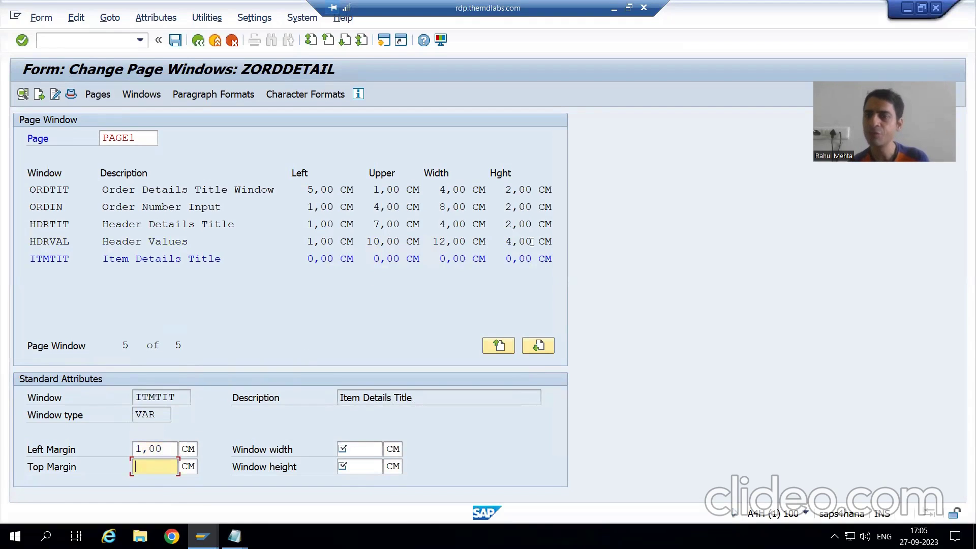
text(1)
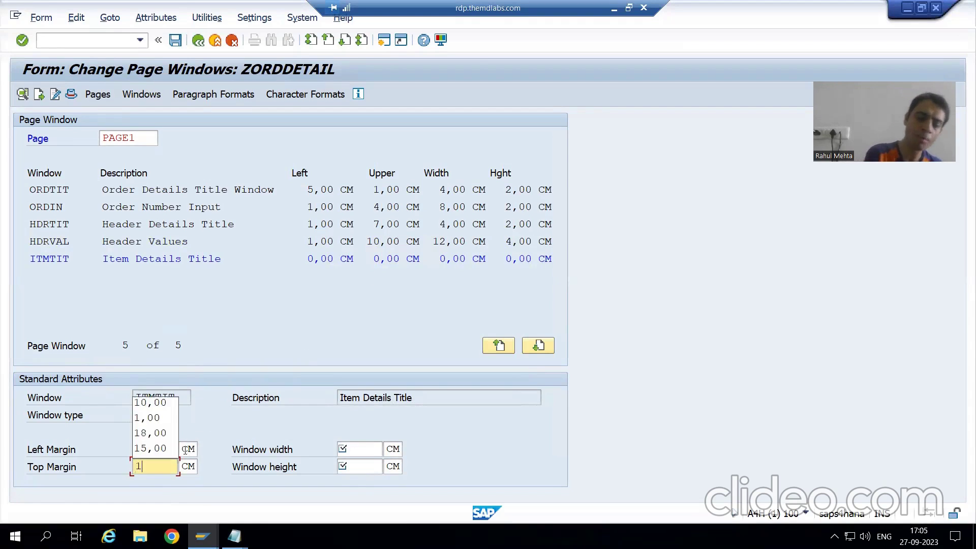
text(5,00)
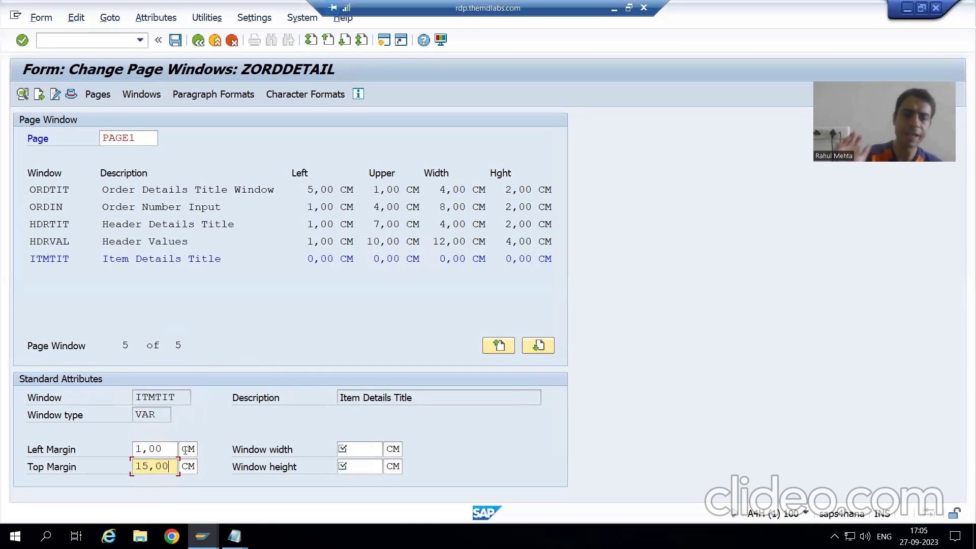
- Set ITMTIT's window width to 4,00 CM and compare it with the Item Details heading's length in the Script Layout notes
click(356, 451)
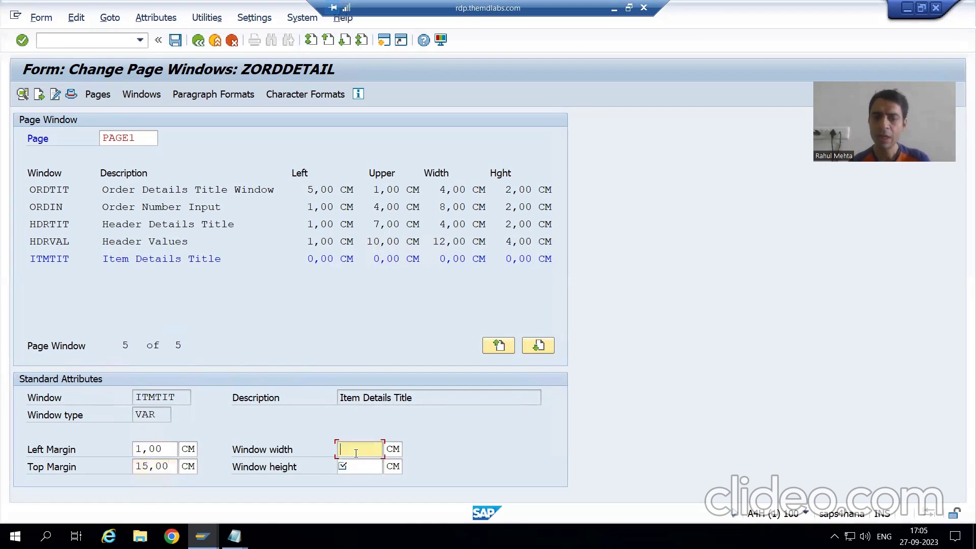
text(4,00)
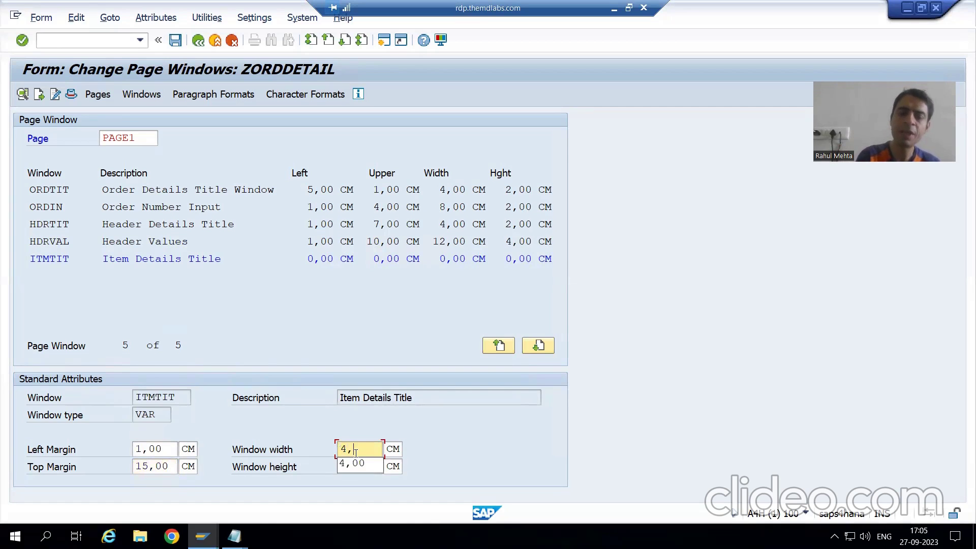
key(alt+Tab)
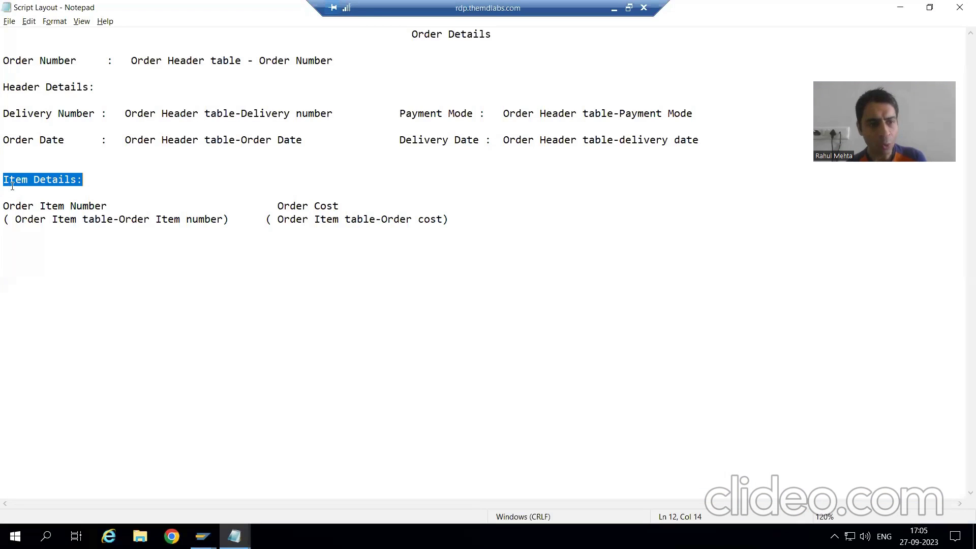
key(Left)
key(shift+Right)
key(shift+Right)
key(shift+Right)
key(shift+Right)
key(shift+Right)
key(shift+Right)
key(shift+Right)
key(shift+Right)
key(shift+Right)
key(shift+Right)
key(shift+Right)
key(shift+Right)
key(shift+Right)
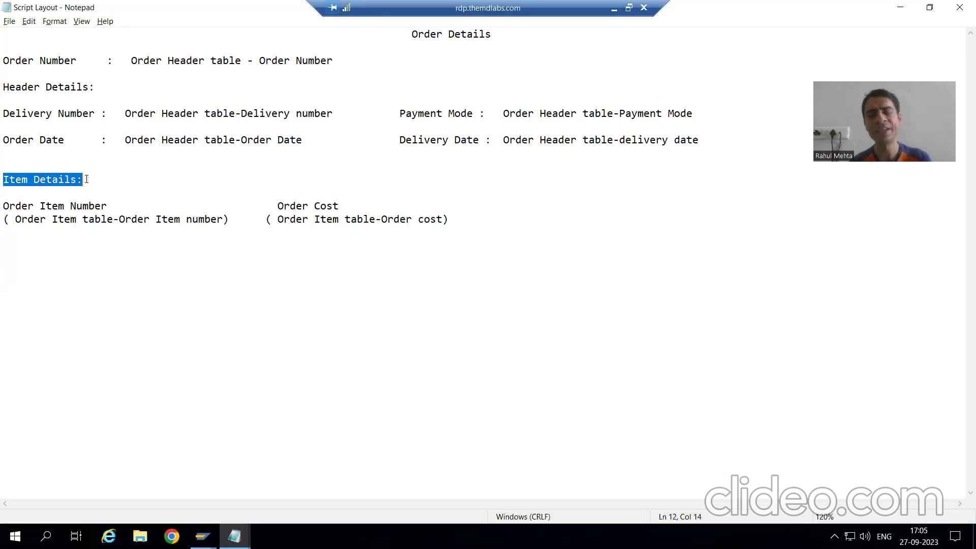
key(alt+Tab)
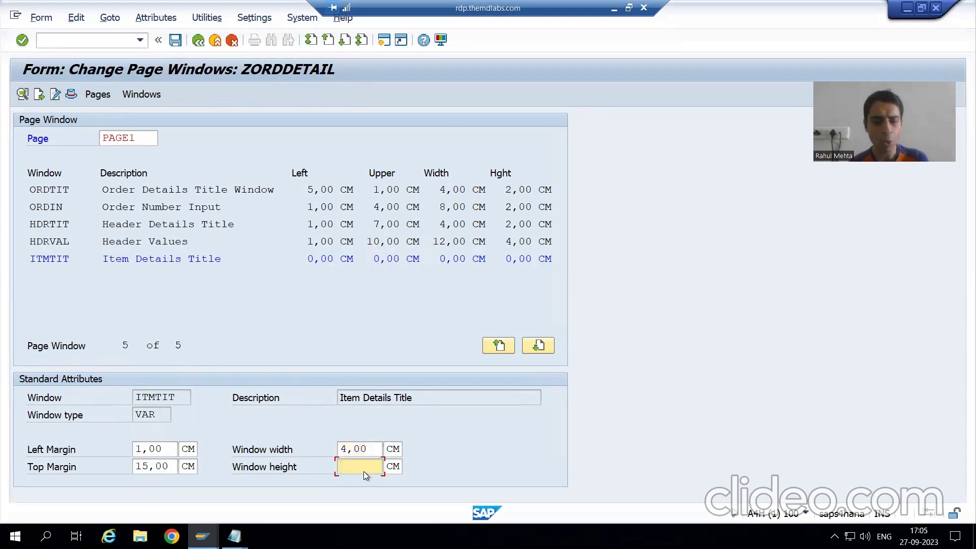
- Set ITMTIT's window height to 2,00 CM, checking the Script Layout notes, and save the form
key(alt+Tab)
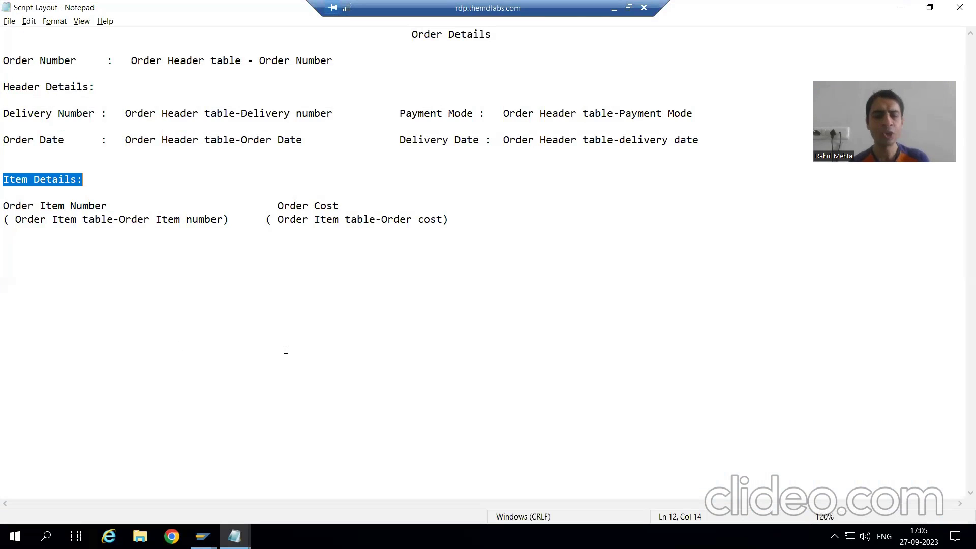
key(alt+Tab)
text(2,00)
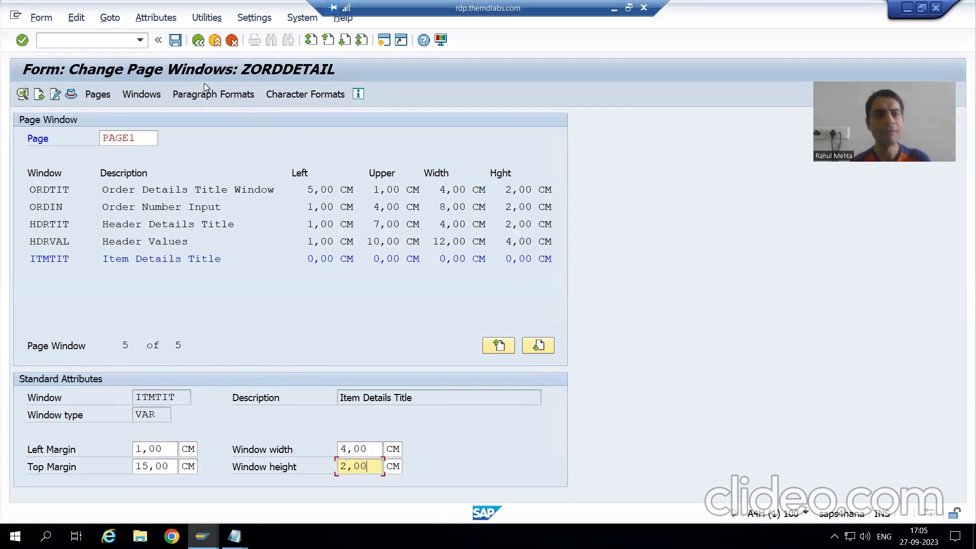
click(176, 41)
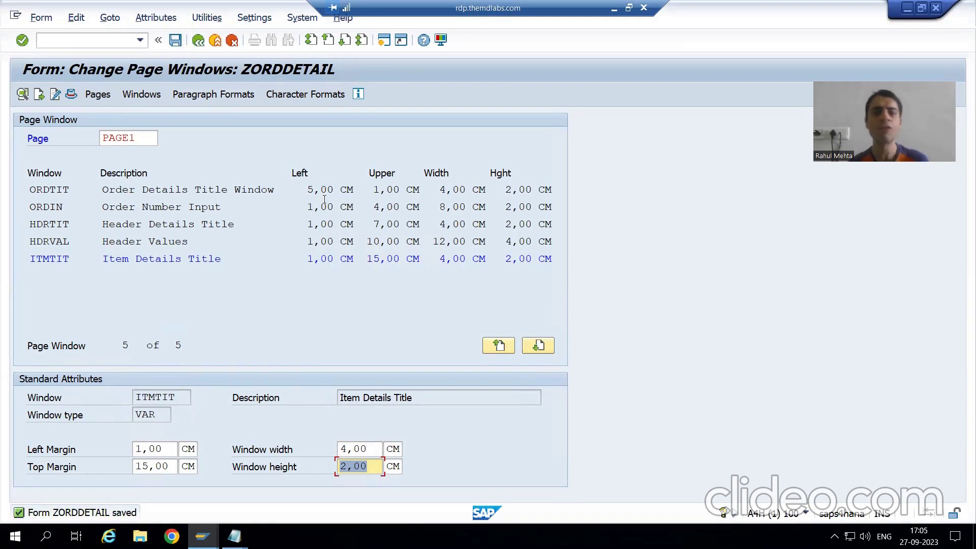
- Add the Item Details Label window ITMLBL to PAGE1, checking the Order Item Number and Order Cost line in the Script Layout notes before choosing it
click(75, 20)
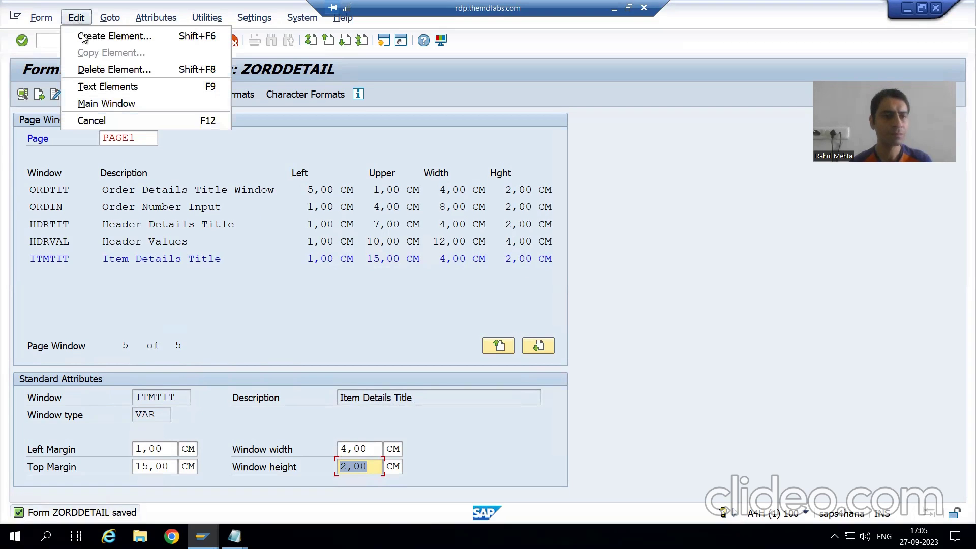
click(83, 37)
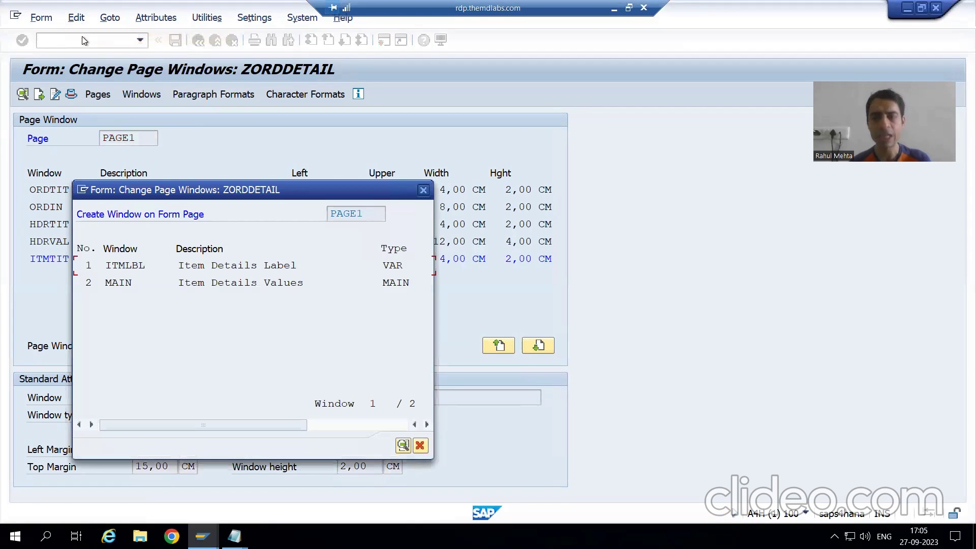
click(234, 536)
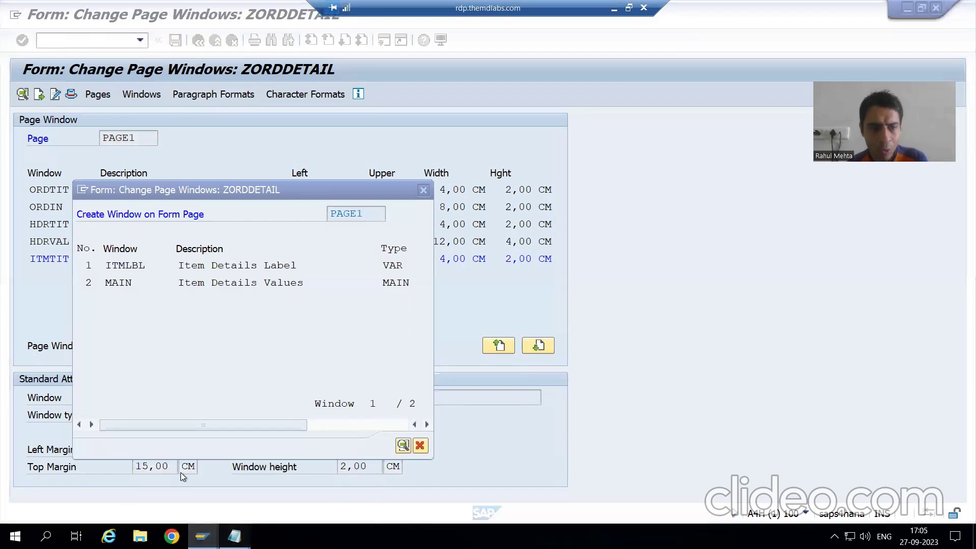
click(197, 486)
click(87, 219)
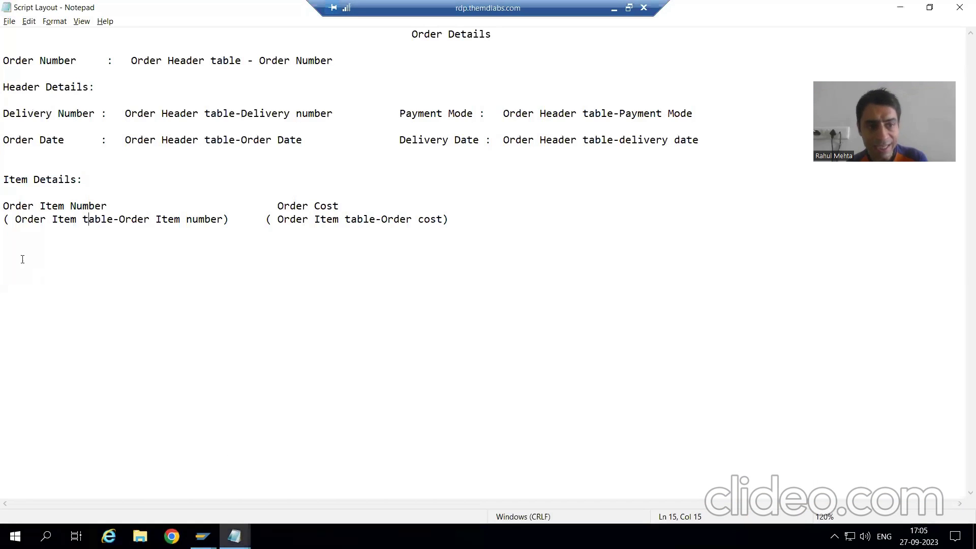
drag(4, 206, 356, 205)
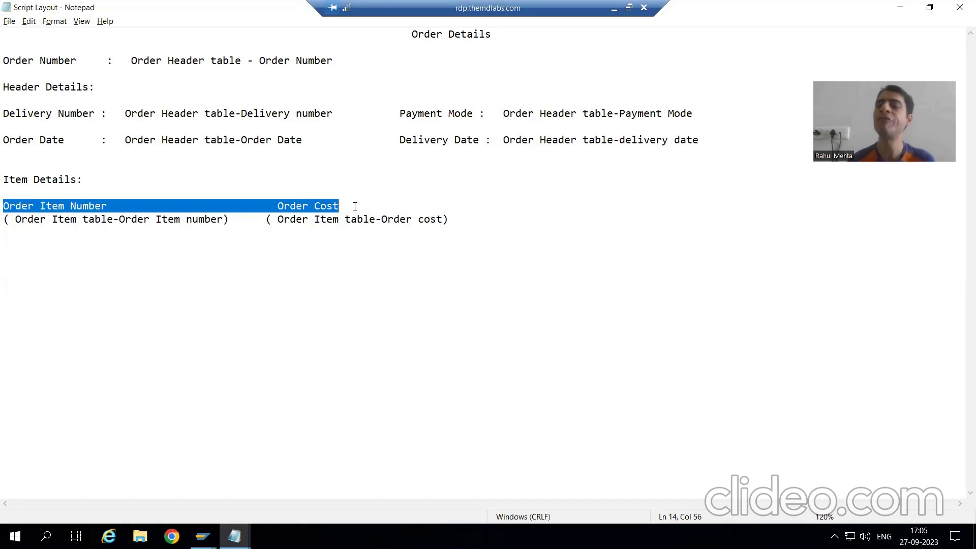
drag(340, 205, 5, 220)
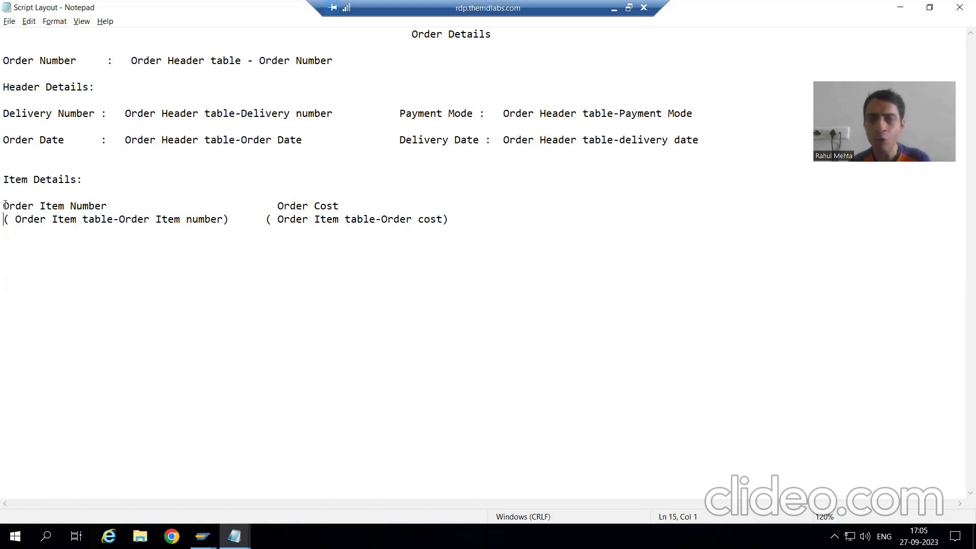
shift+click(5, 205)
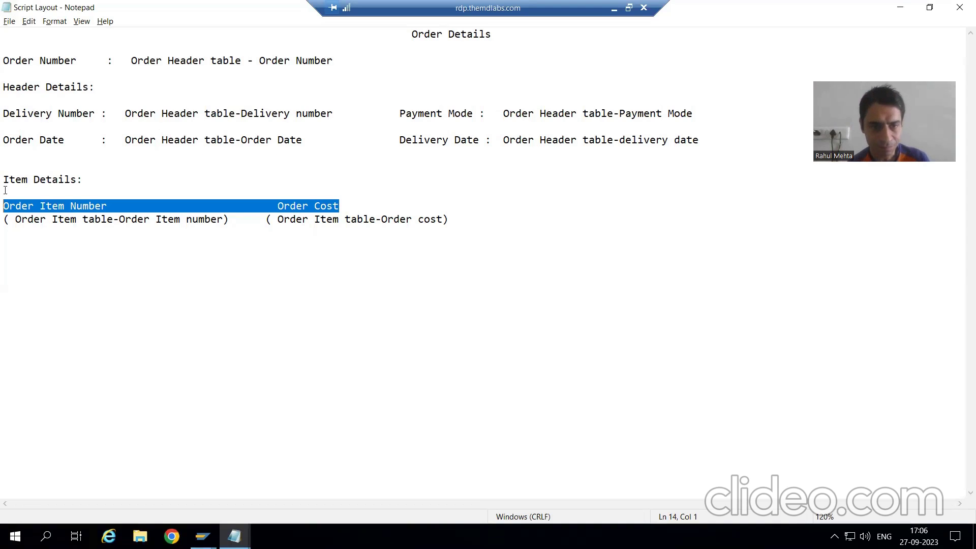
click(5, 190)
key(alt+Tab)
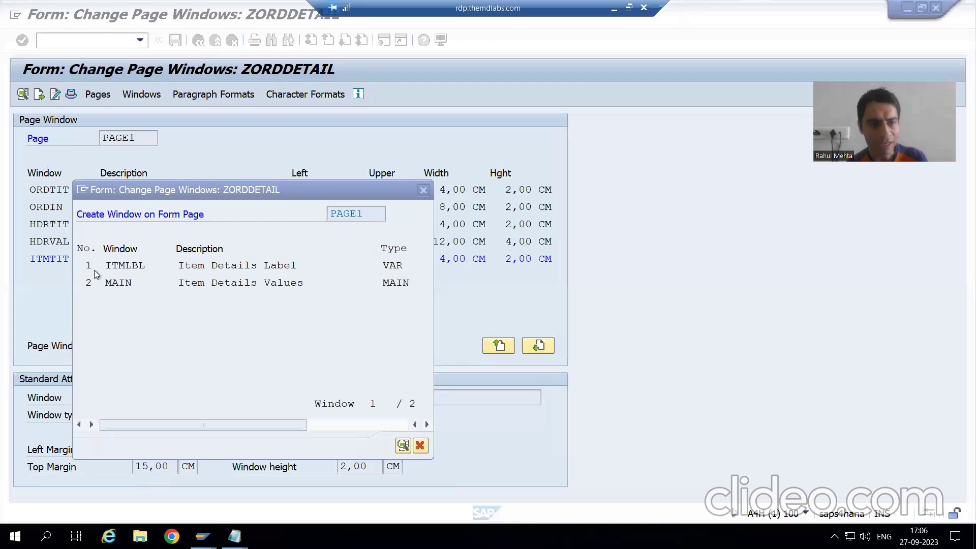
double_click(130, 265)
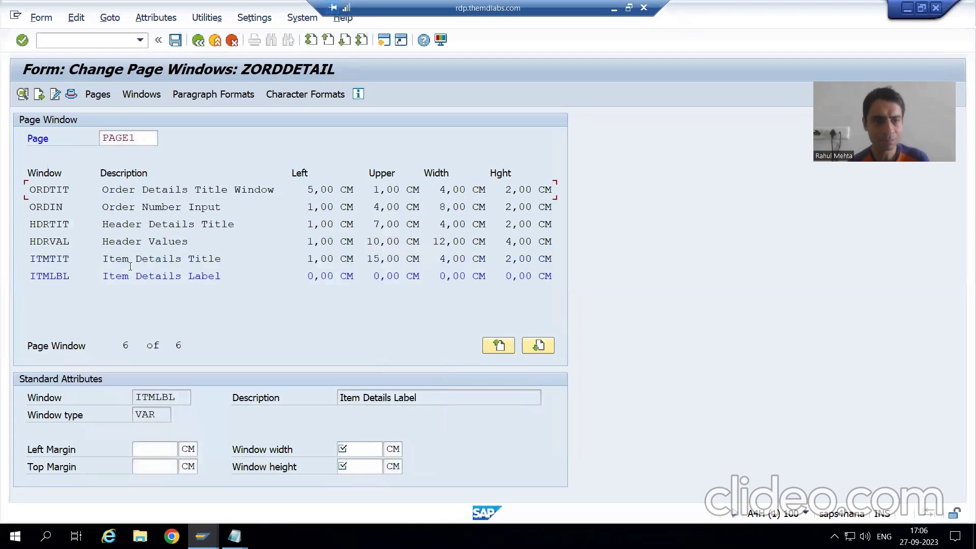
- Set ITMLBL's left margin to 1,00 CM and top margin to 18,00 CM
click(160, 448)
text(1,00)
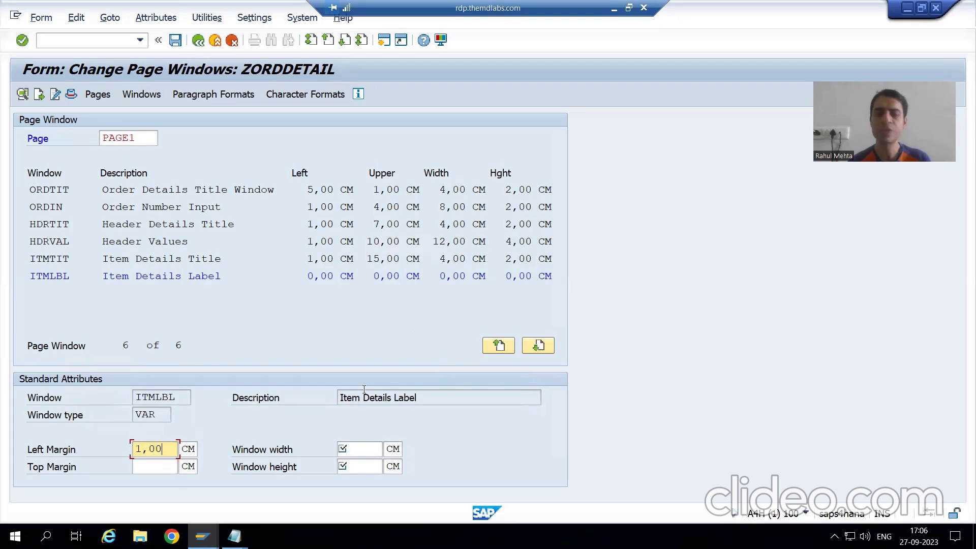
click(152, 470)
text(18,00)
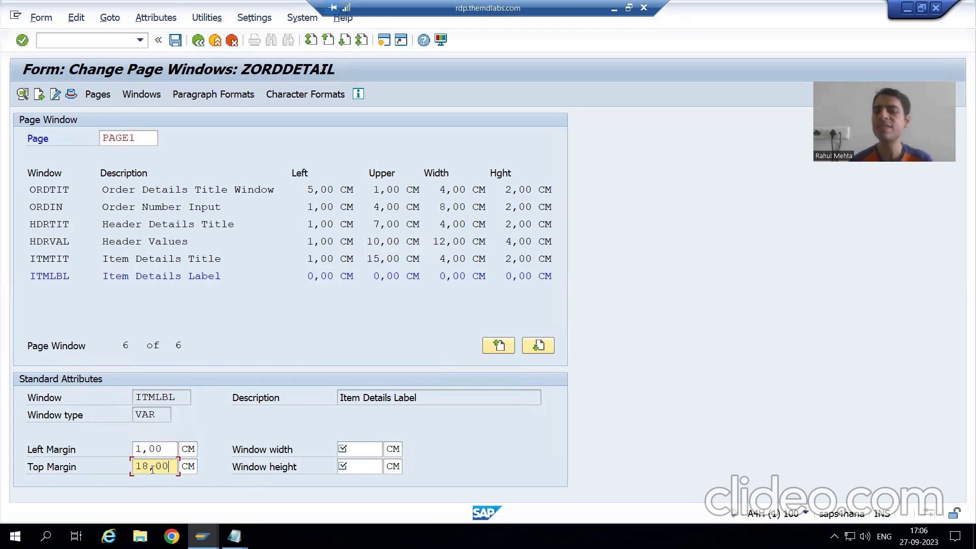
- Check the length of the Order Item Number and Order Cost line in the Script Layout notes and set ITMLBL's window width to 8,00 CM
click(351, 442)
key(alt+Tab)
drag(6, 204, 349, 204)
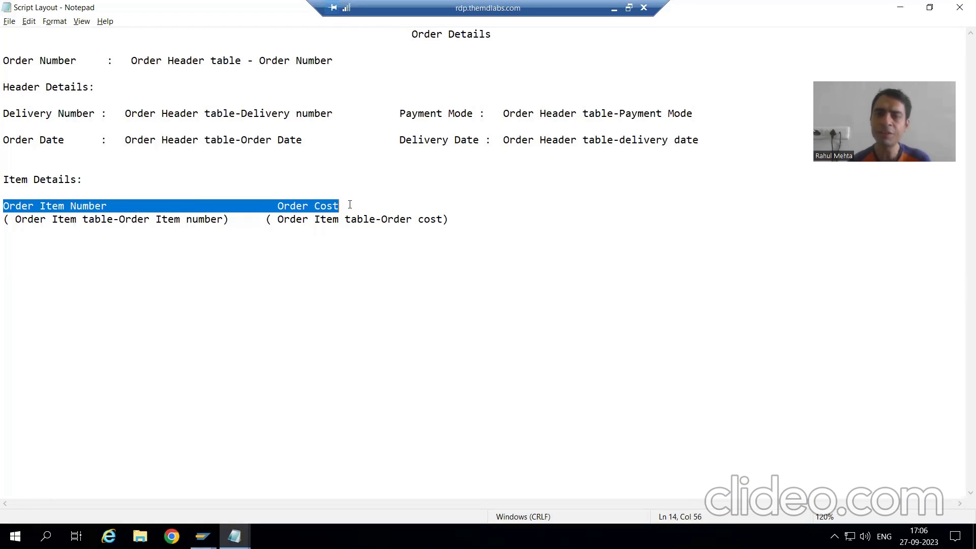
key(alt+Tab)
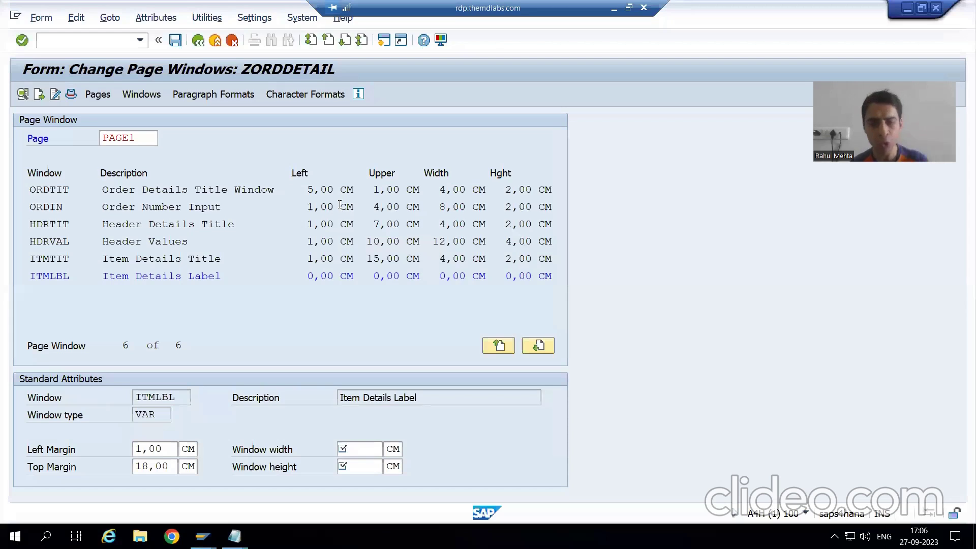
text(8,00)
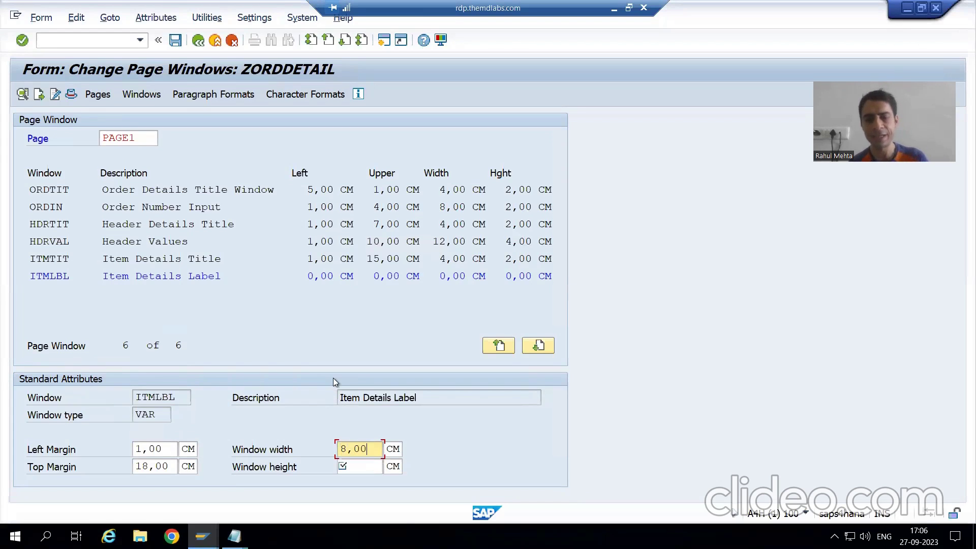
- Set ITMLBL's window height to 2,00 CM and save the form
click(359, 465)
text(2)
key(alt+Tab)
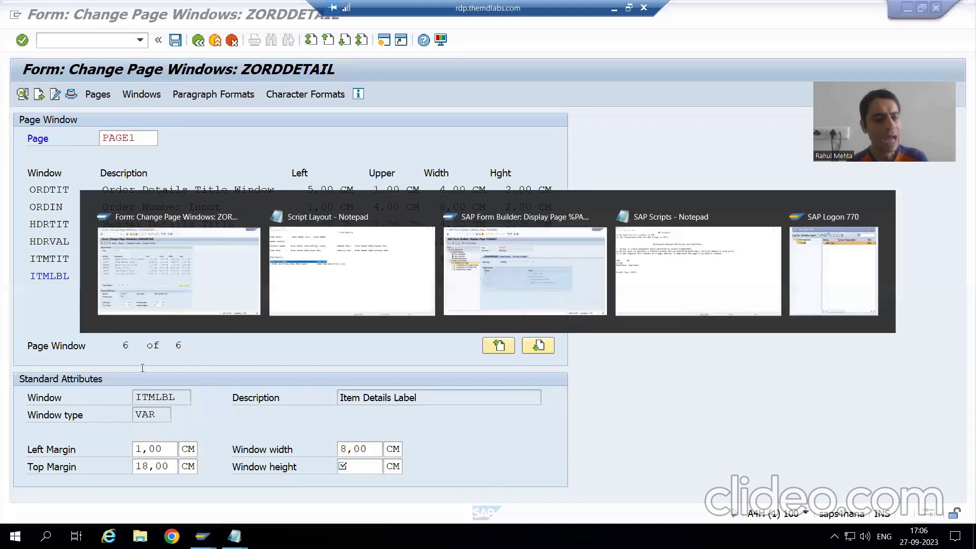
key(alt+Tab)
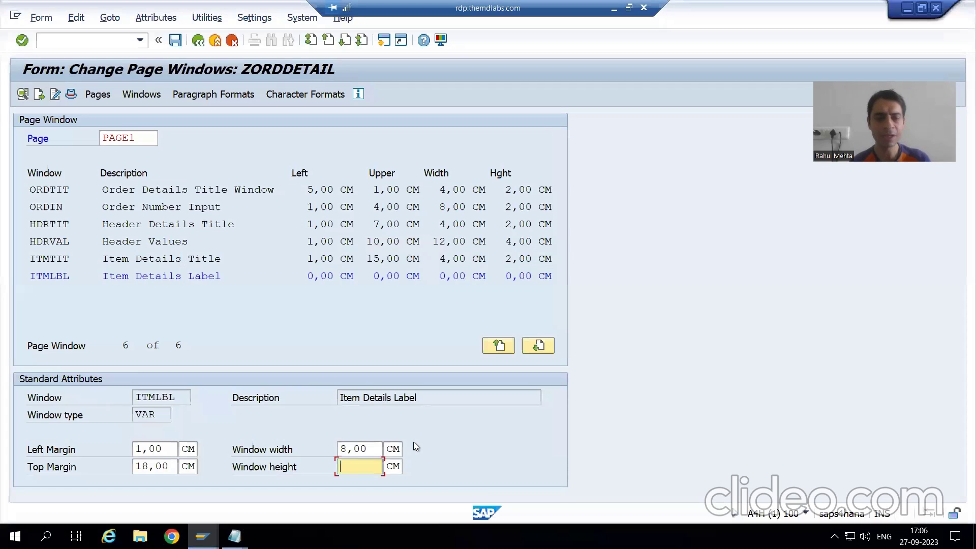
text(2,00)
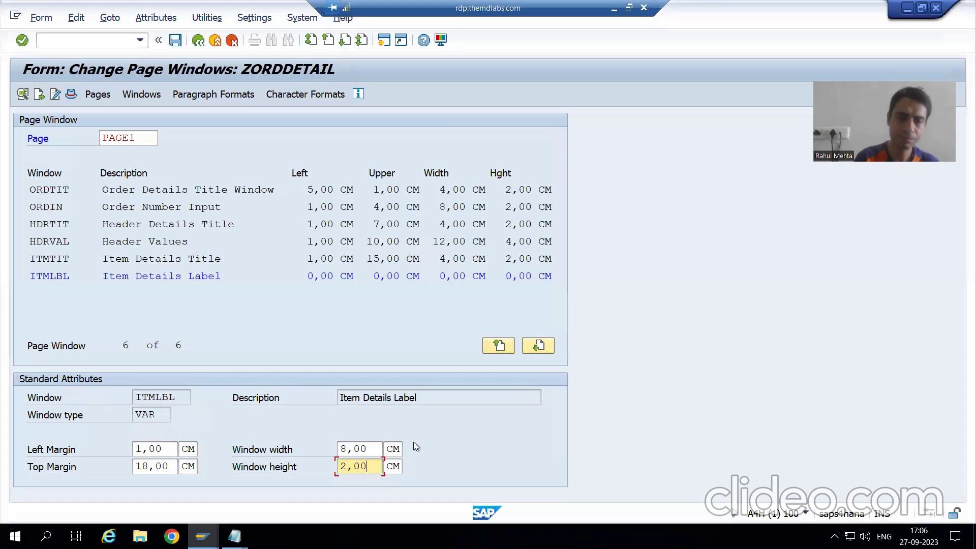
click(175, 41)
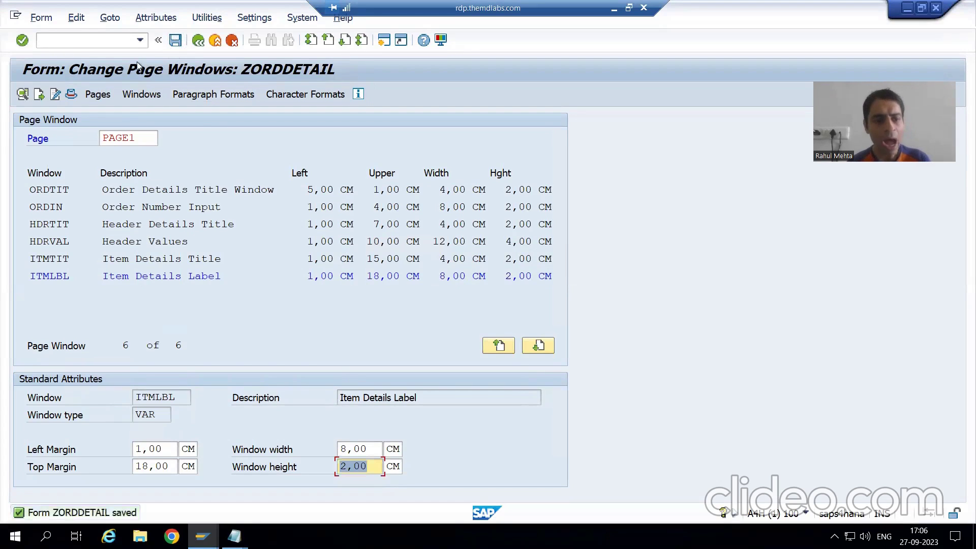
- Add the Item Details Values window MAIN to PAGE1, checking the order item values line in the Script Layout notes before choosing it
click(79, 20)
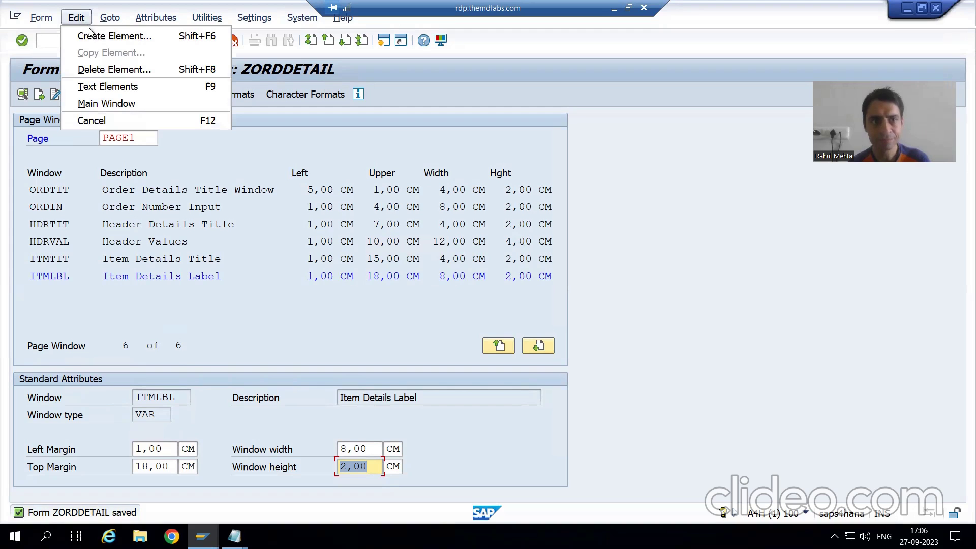
click(93, 37)
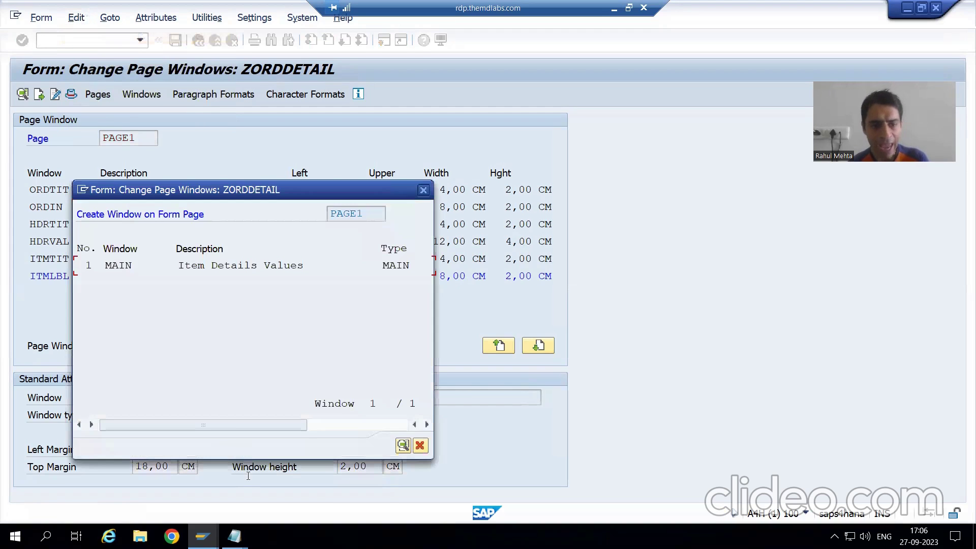
mouse_move(234, 536)
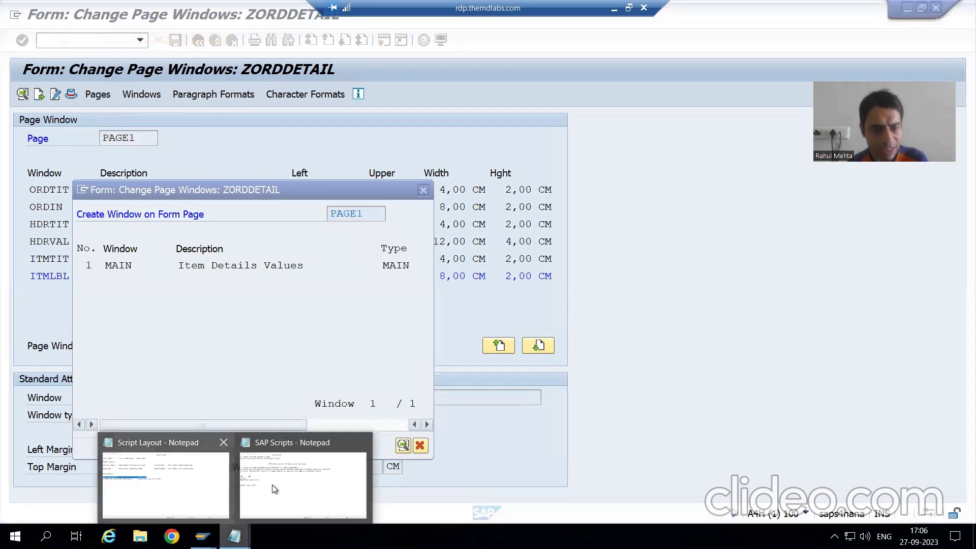
click(302, 483)
mouse_move(234, 537)
click(163, 491)
drag(5, 219, 455, 220)
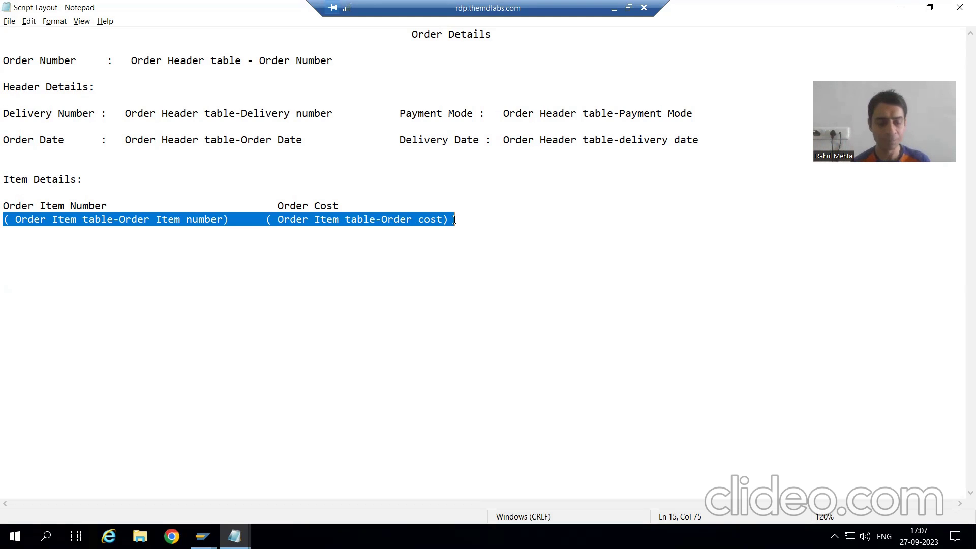
key(alt+Tab)
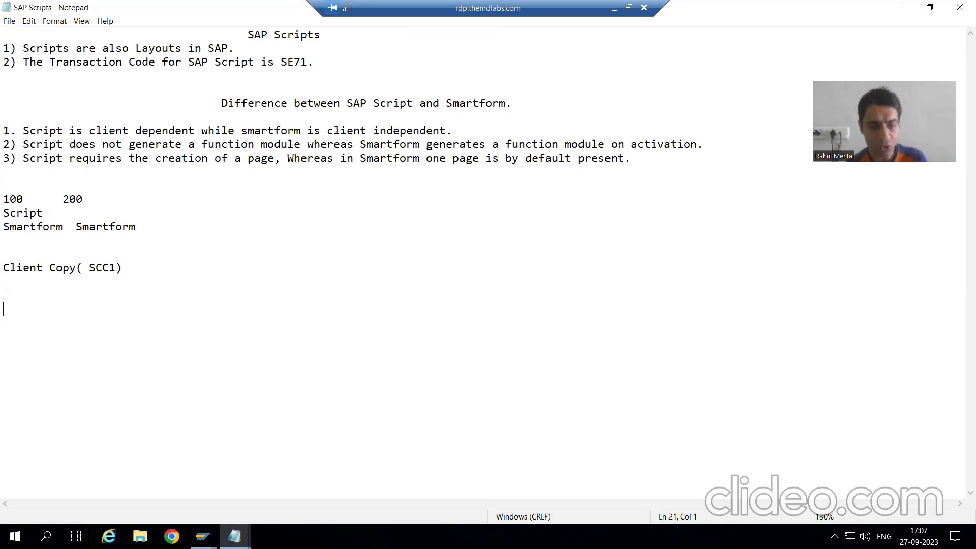
mouse_move(203, 536)
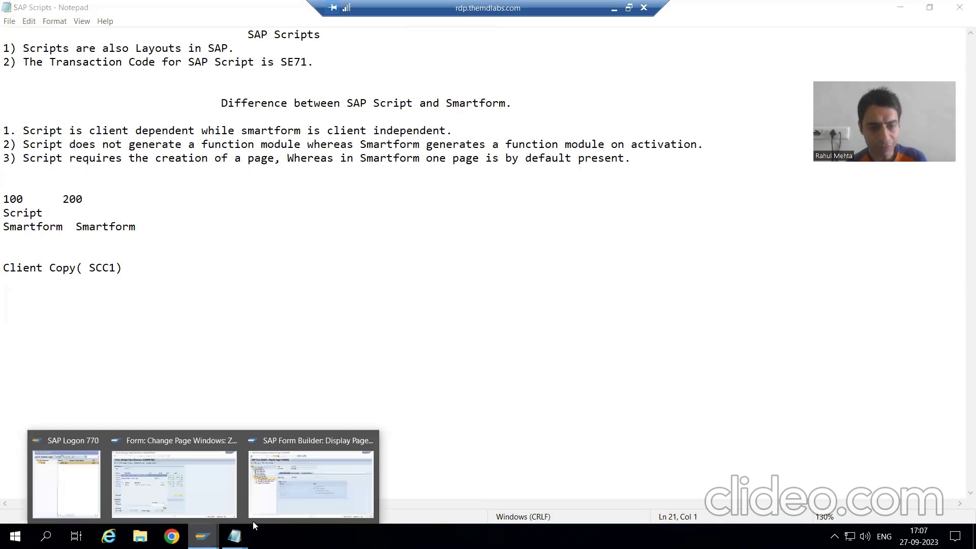
click(194, 486)
double_click(117, 265)
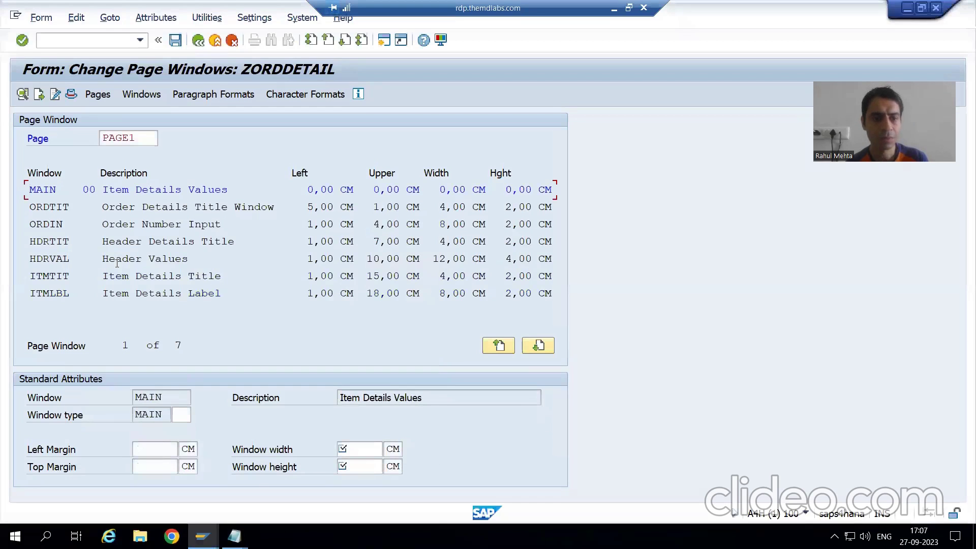
- Set MAIN's left margin to 1,00 CM
click(151, 450)
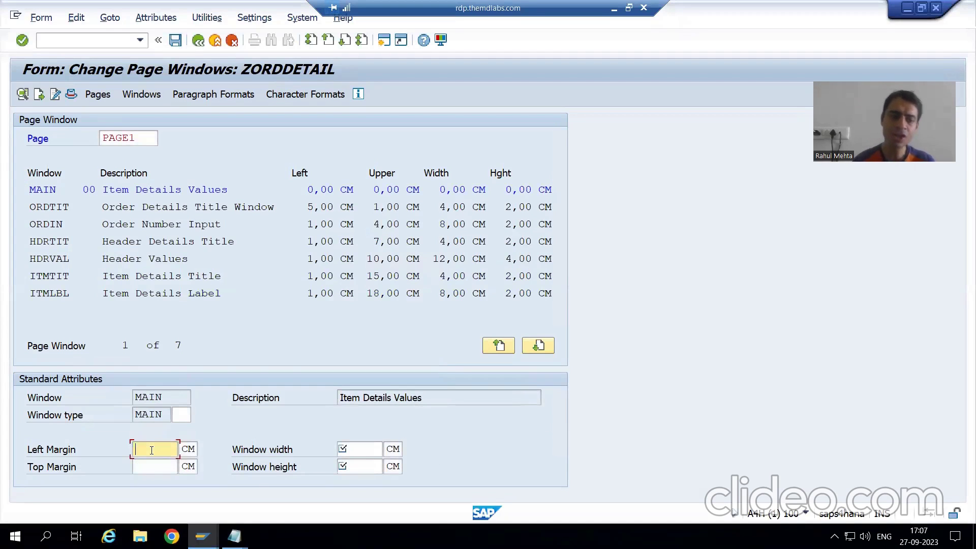
text(1,00)
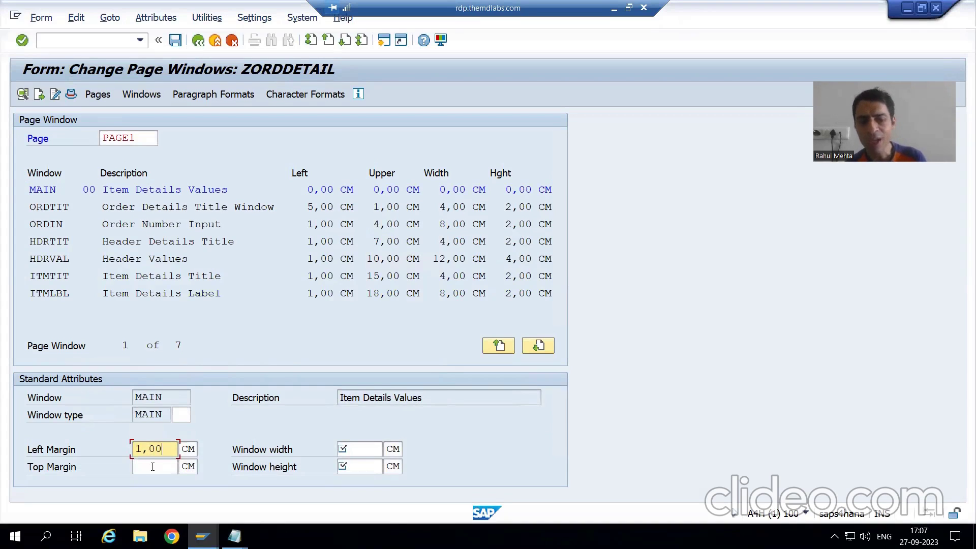
click(152, 466)
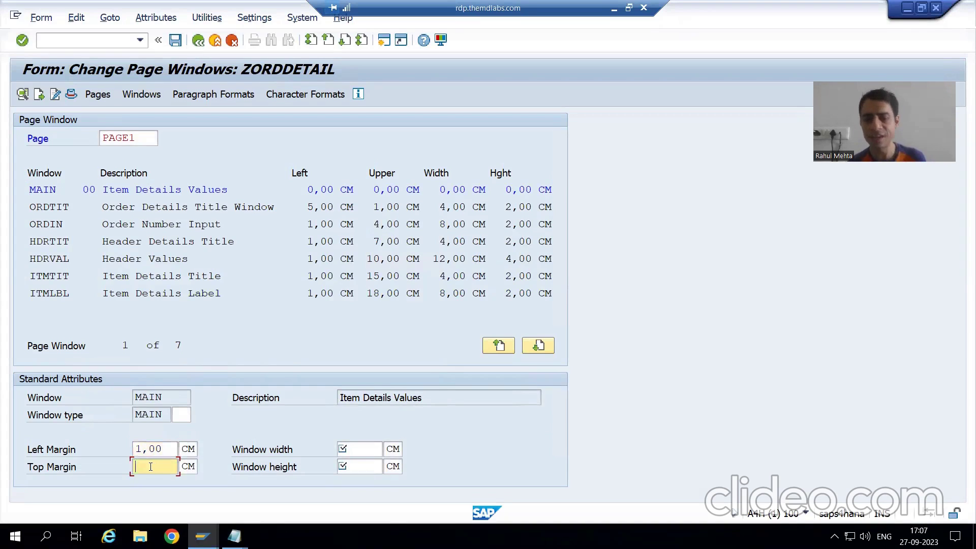
- Examine the vertical spacing between the Order Item Number and Order Cost label line and the values line below it in the Script Layout notes
mouse_move(234, 536)
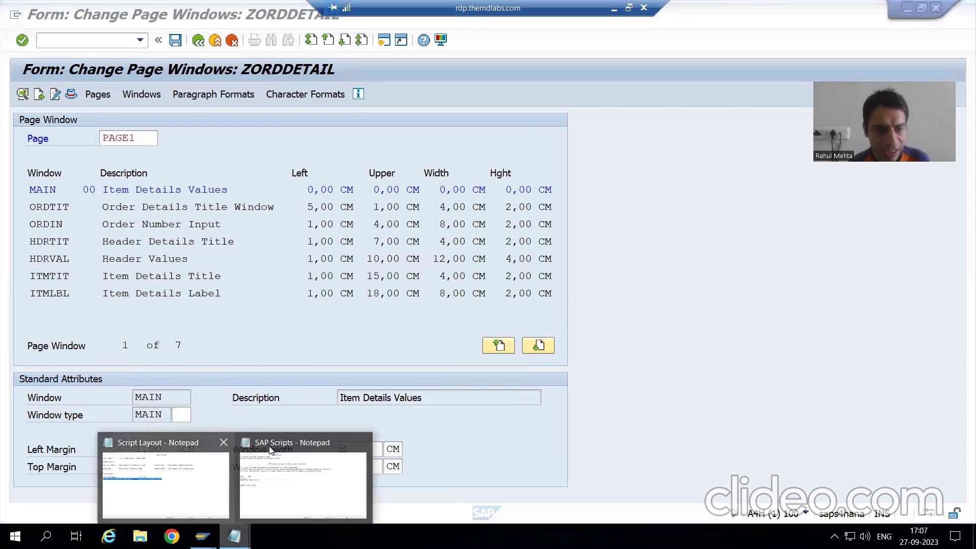
click(173, 486)
click(65, 294)
drag(3, 206, 370, 207)
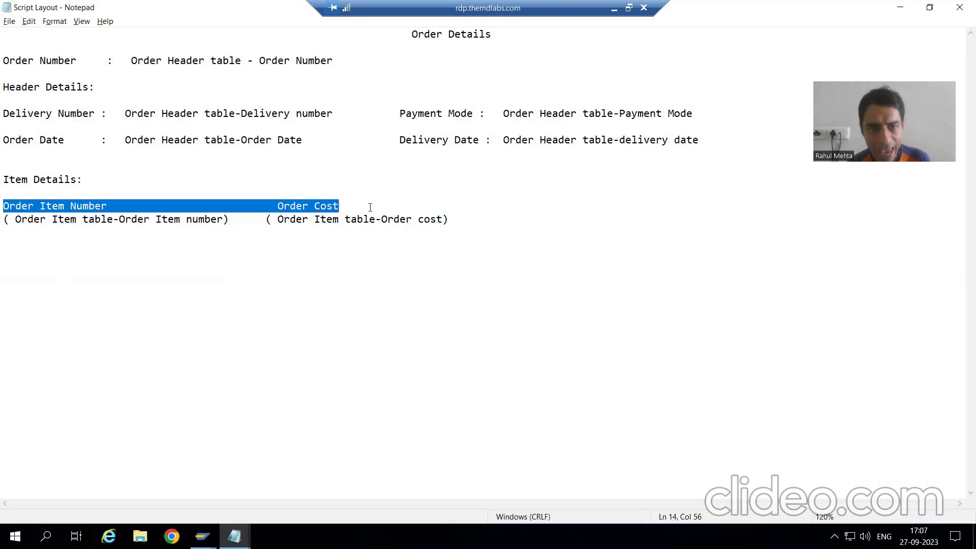
click(341, 205)
click(103, 219)
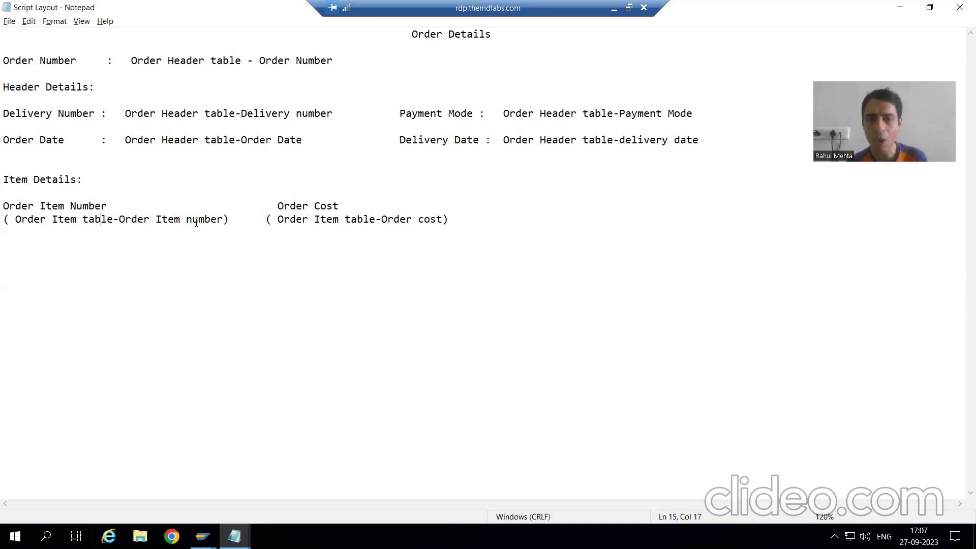
click(335, 207)
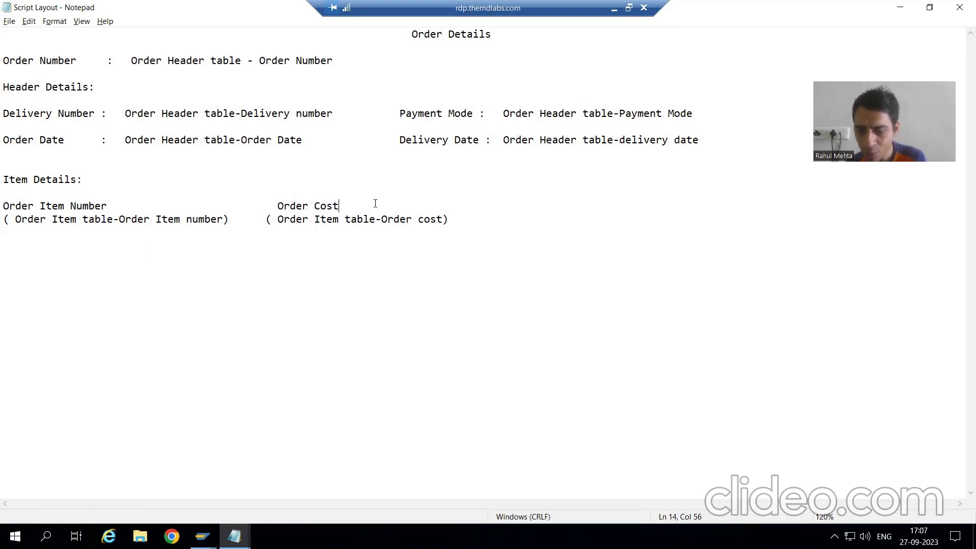
key(Return)
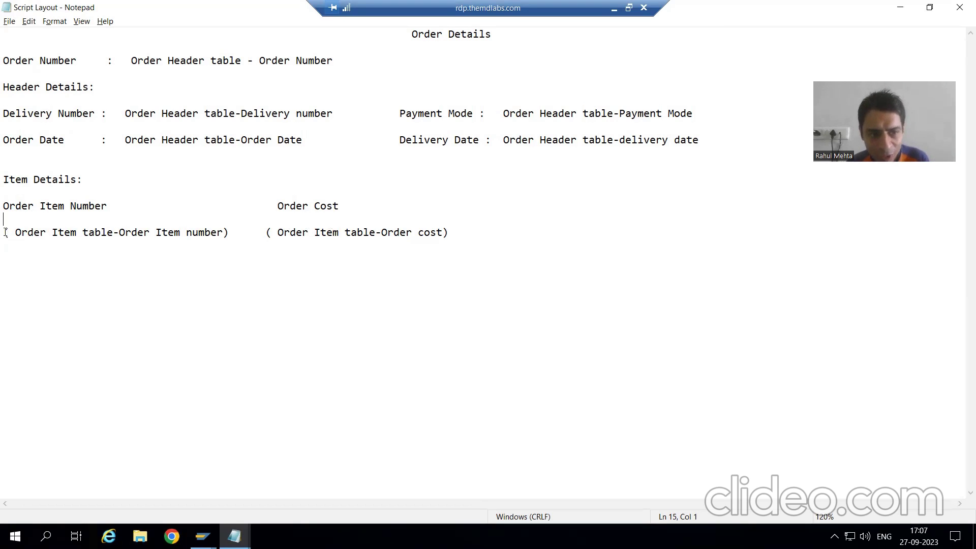
key(Delete)
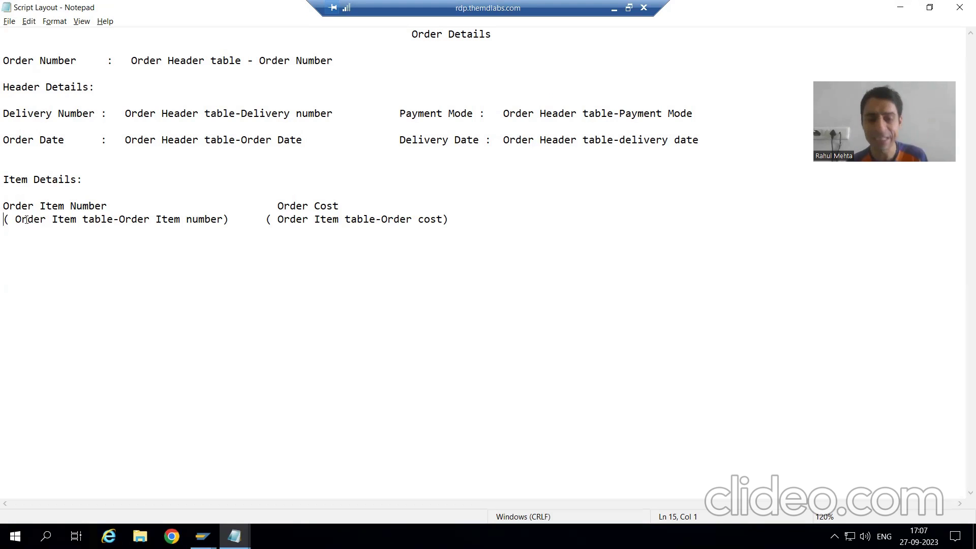
key(alt+Tab)
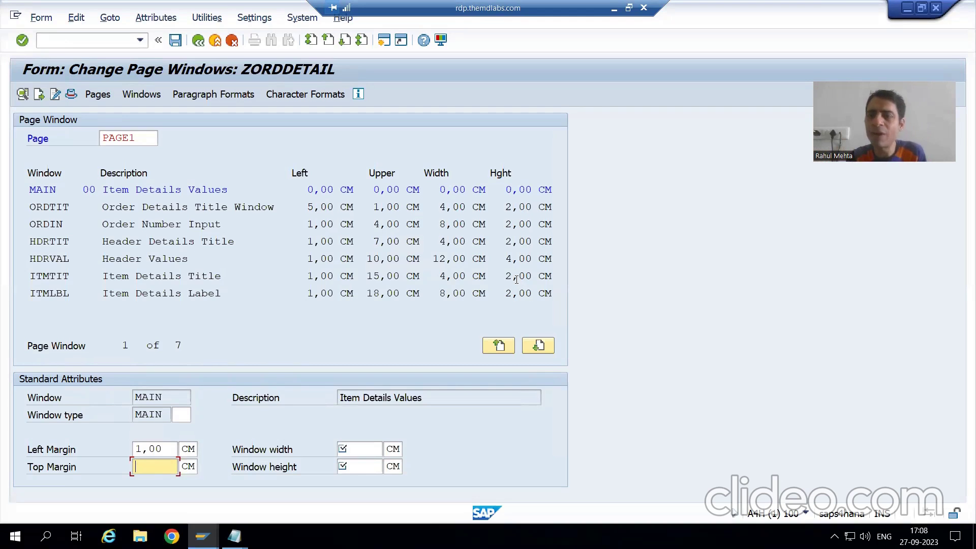
- Set MAIN's top margin to 17,2 CM and compare it with the gap between the item label and value lines in the Script Layout notes
text(17)
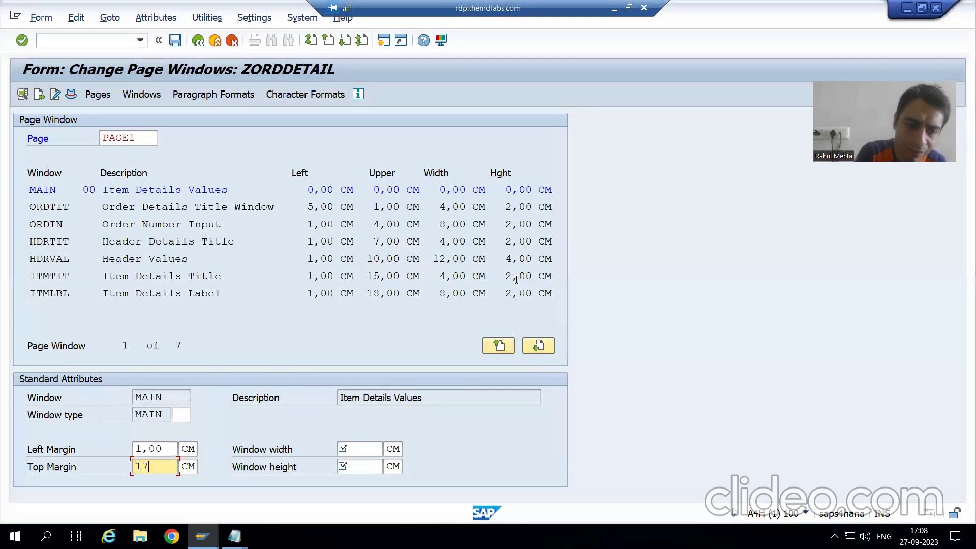
text(,2)
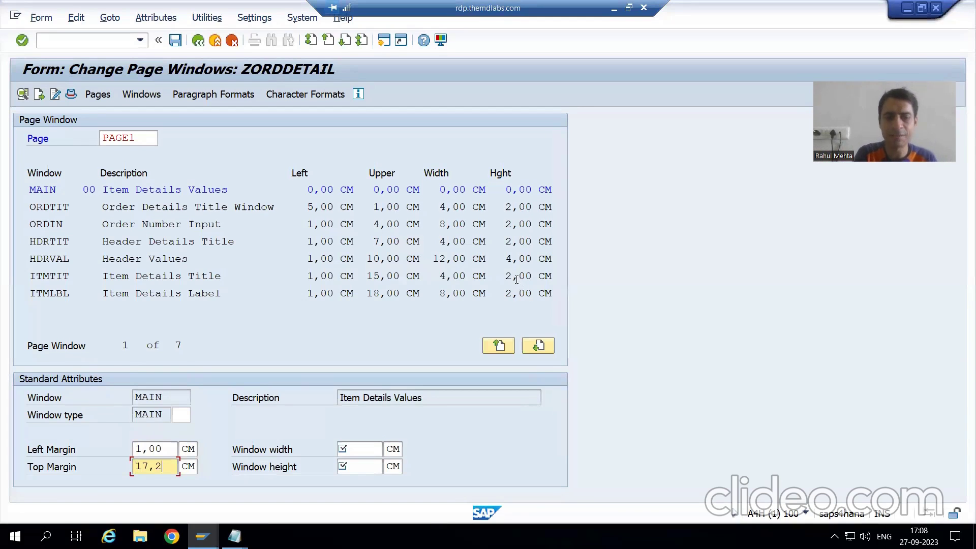
key(Return)
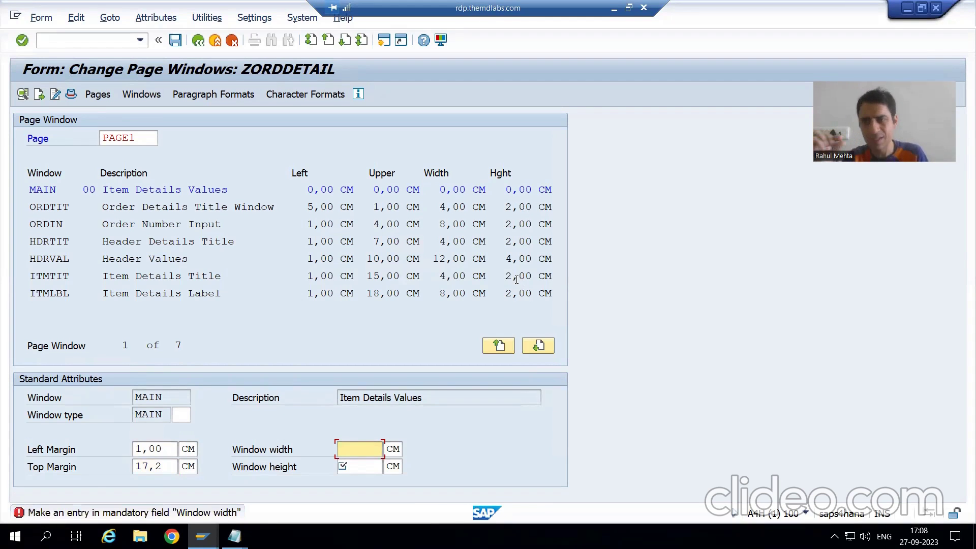
key(alt+Tab)
click(76, 206)
click(81, 220)
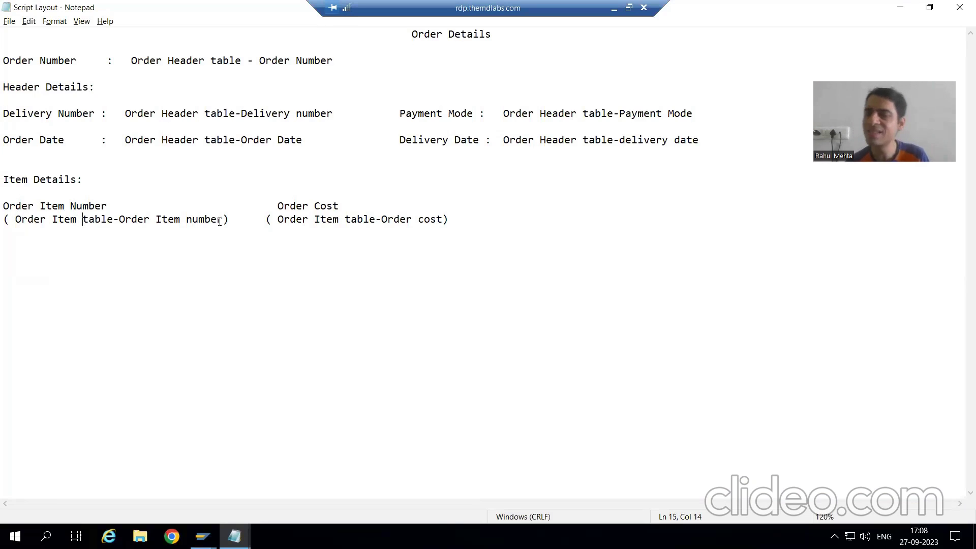
key(alt+Tab)
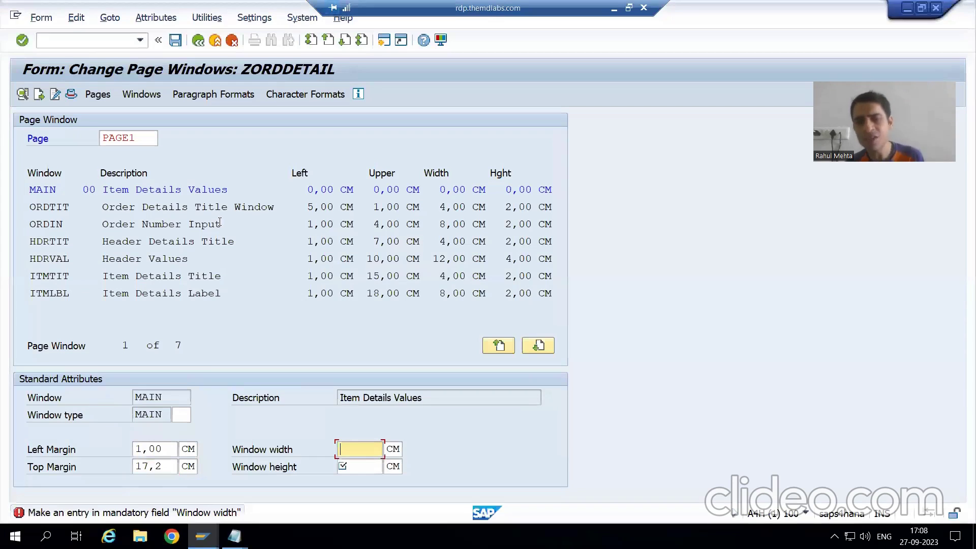
- Set MAIN's window width to 8,00 CM
click(165, 466)
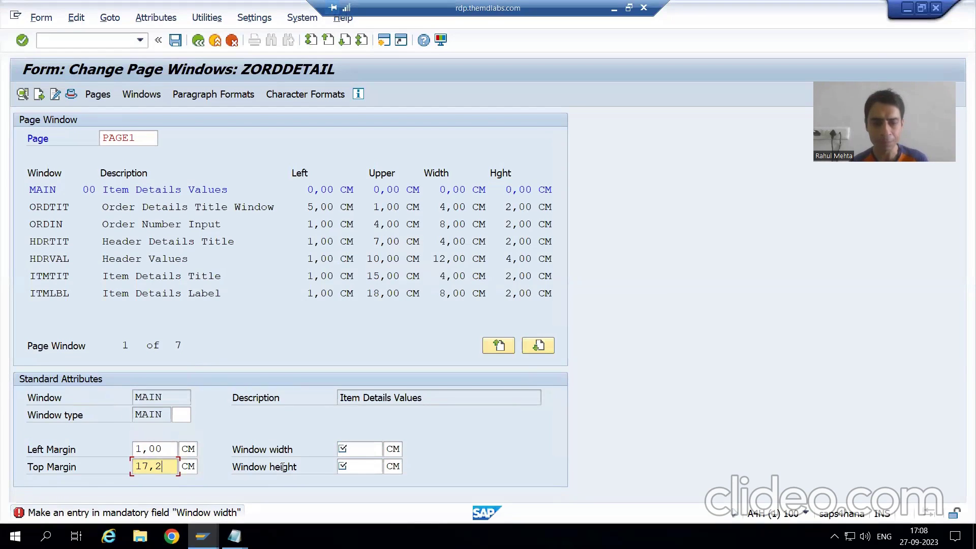
click(347, 449)
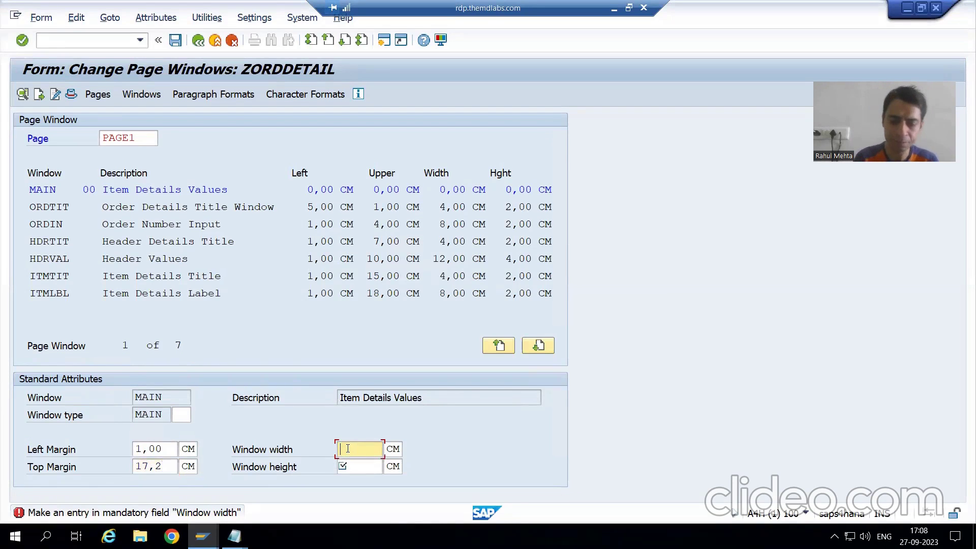
text(8,00)
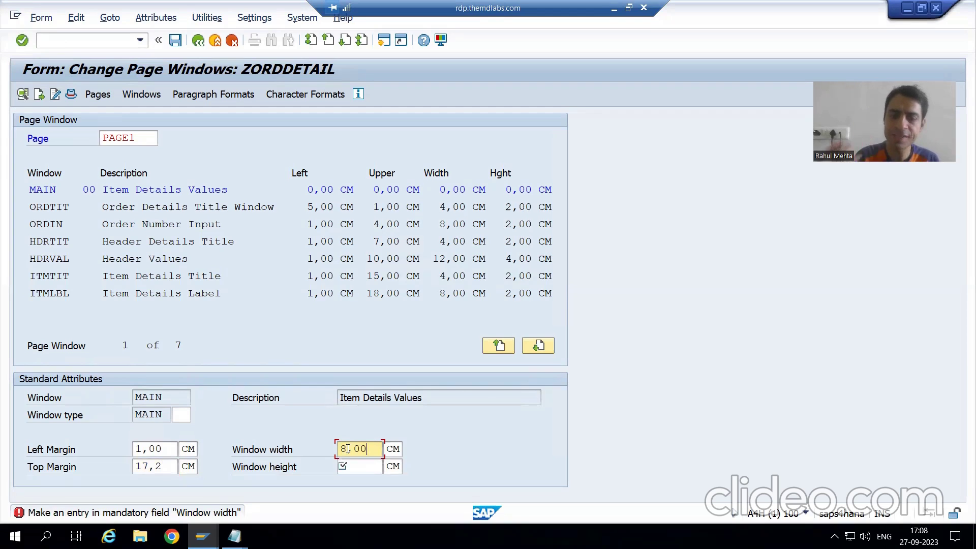
click(366, 472)
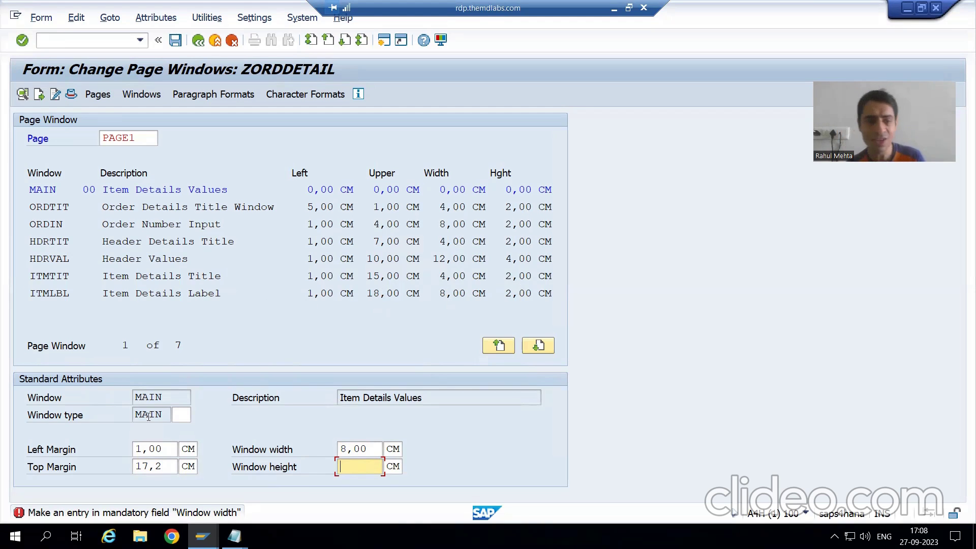
- Set MAIN's top margin to 20,2 CM and check the Order Item Number and Order Cost line in the Script Layout notes
click(148, 466)
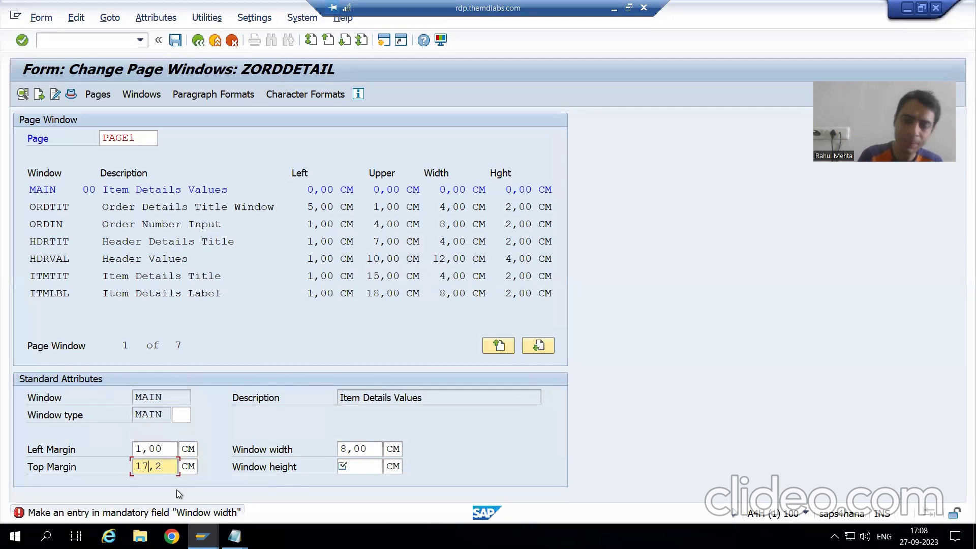
key(BackSpace)
key(BackSpace)
text(20)
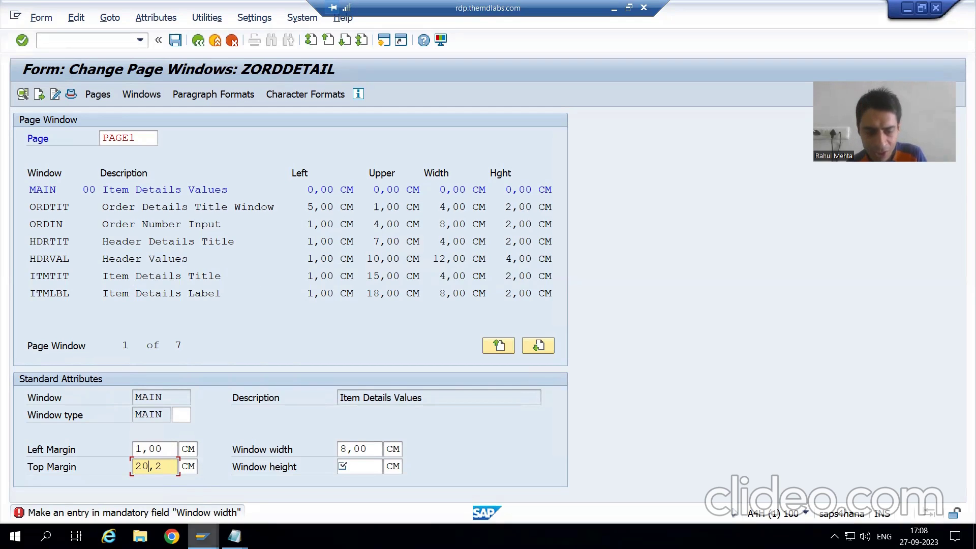
click(234, 537)
click(159, 469)
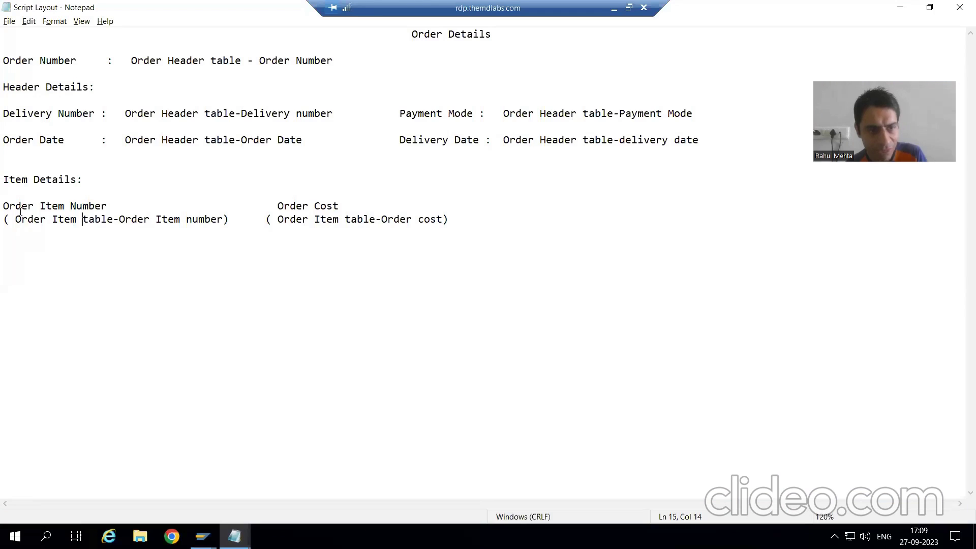
drag(3, 206, 342, 203)
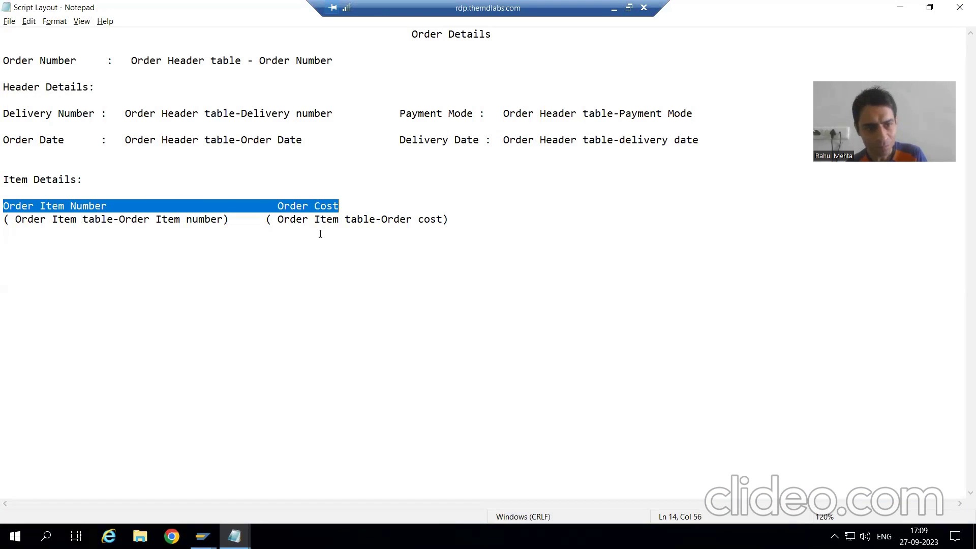
key(alt+Tab)
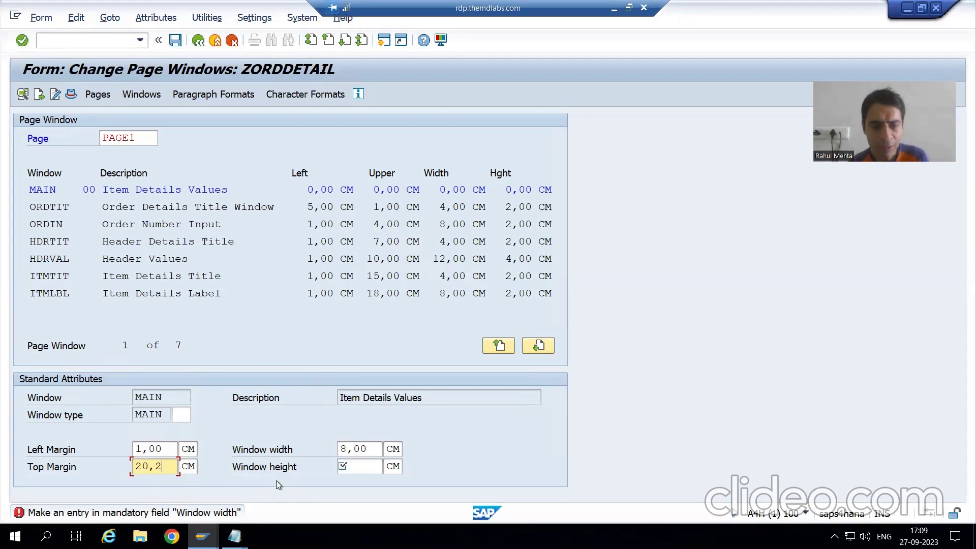
- Set MAIN's window height to 4,00 CM and save the form
key(alt+Tab)
drag(4, 219, 259, 222)
key(alt+Tab)
key(alt+Tab)
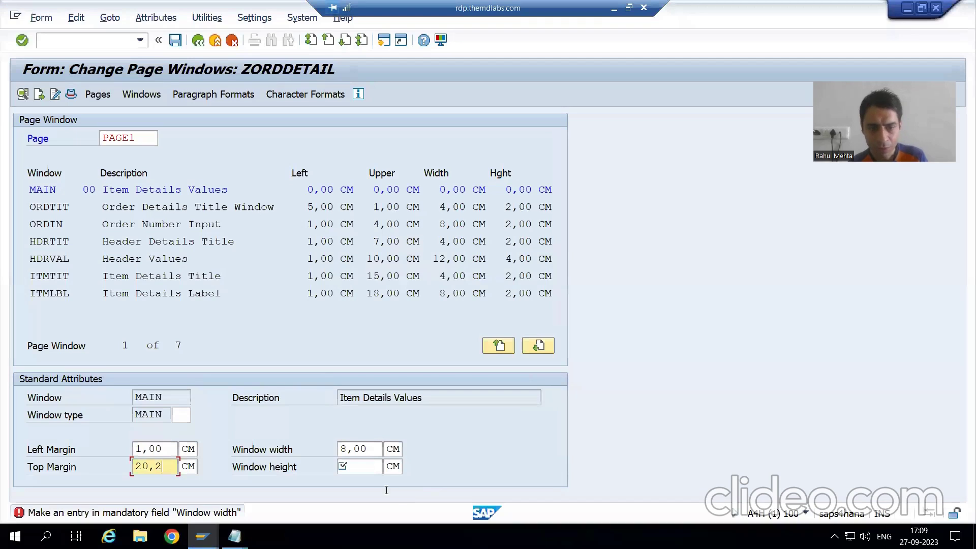
click(367, 466)
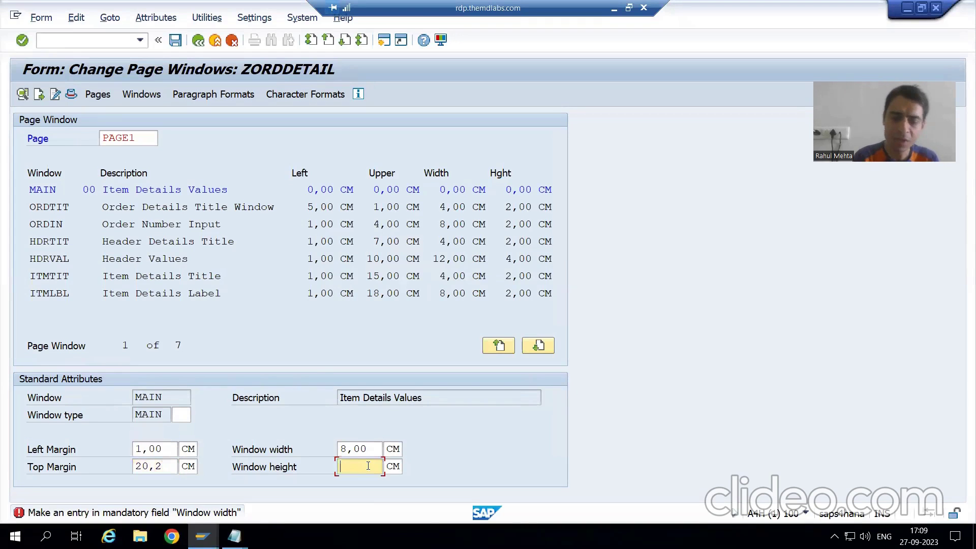
text(4,00)
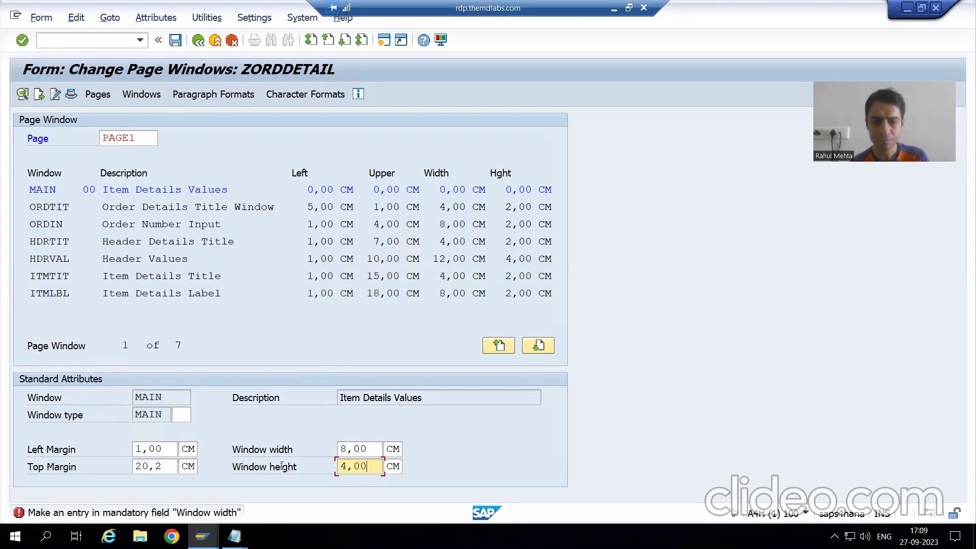
click(175, 41)
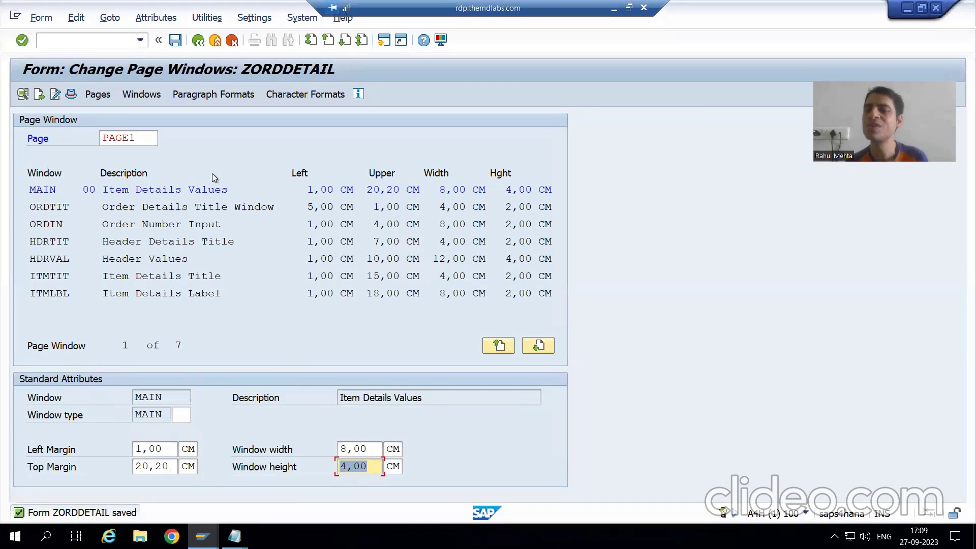
- Review %WINDOW2's position and size in the Smart Form ZSF_SALESORD and display its Form Painter layout for comparison
click(203, 536)
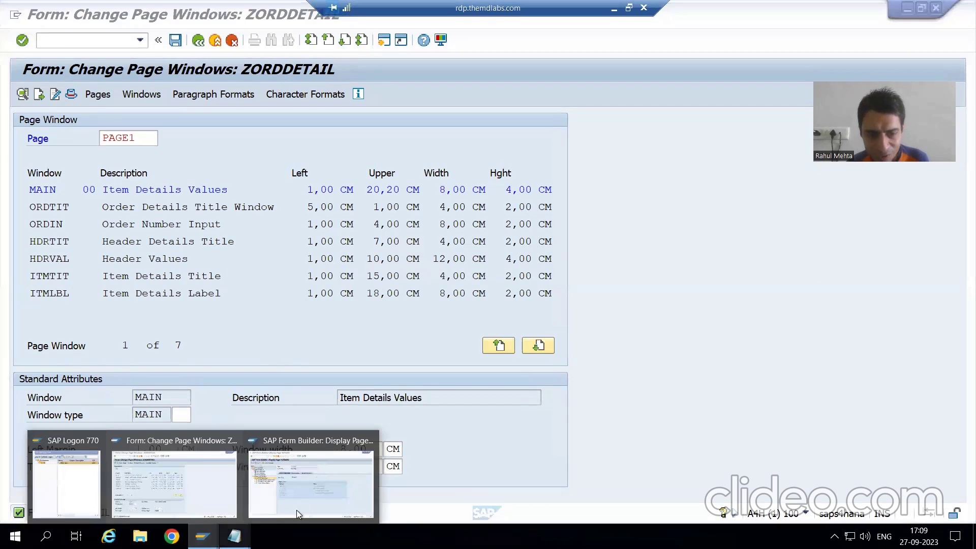
click(304, 496)
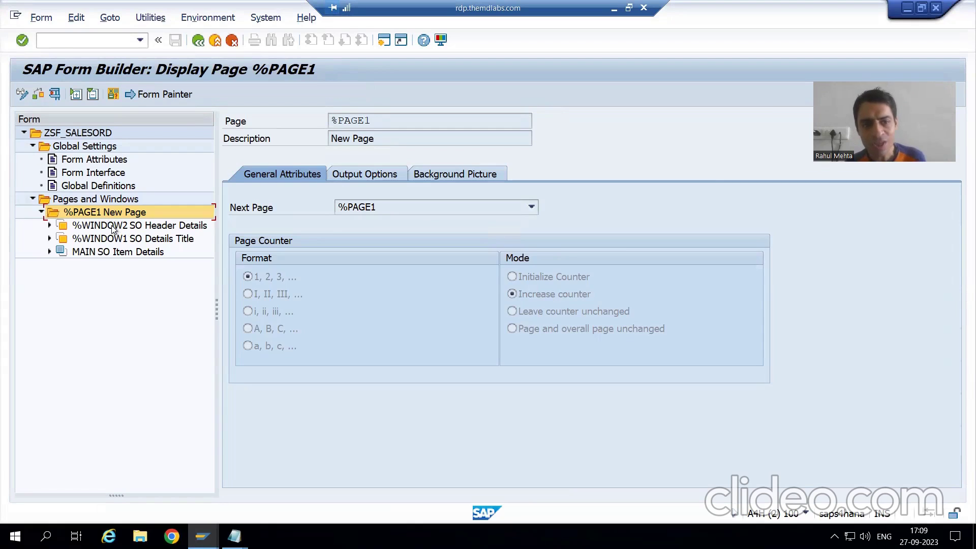
click(113, 227)
click(383, 172)
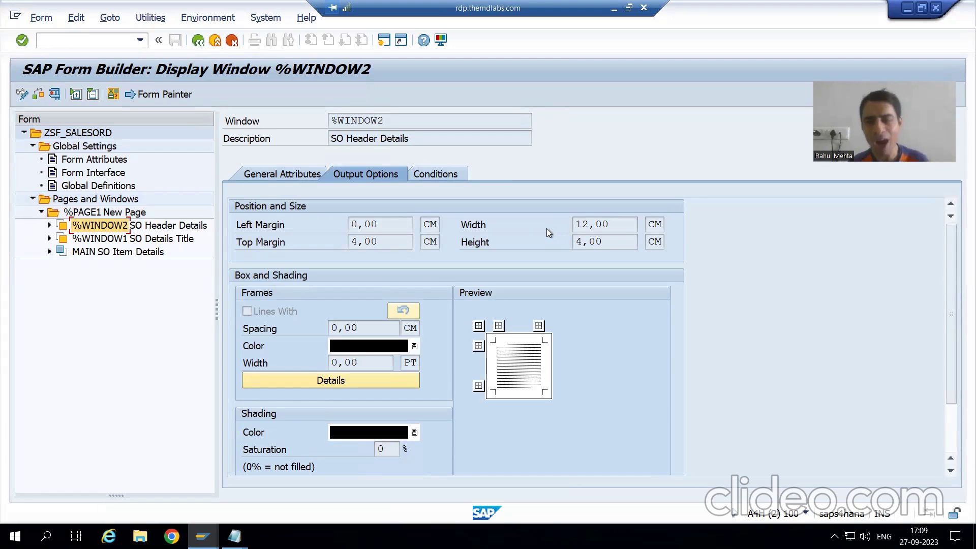
click(178, 96)
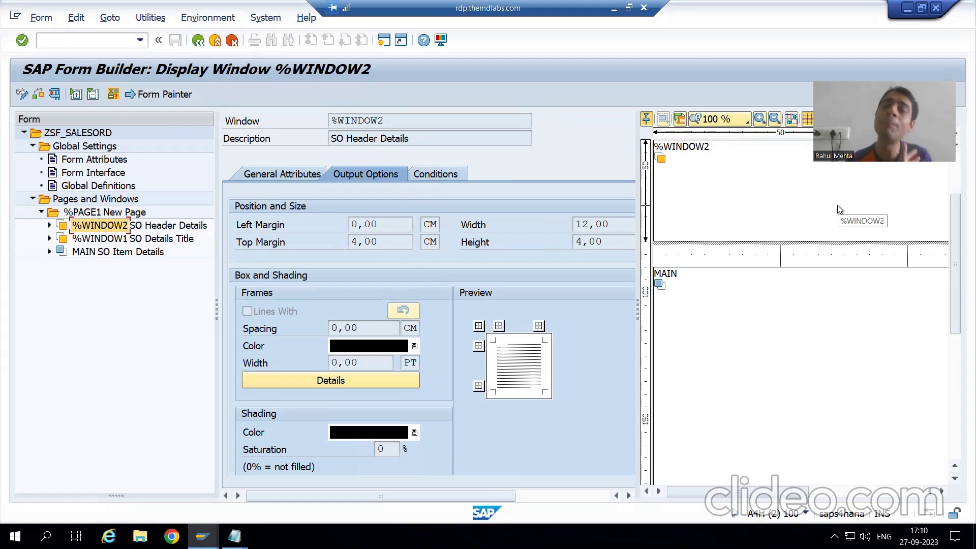
- Return to the ZORDDETAIL form and enable the Graphical Form Painter in the user-specific settings
key(alt+Tab)
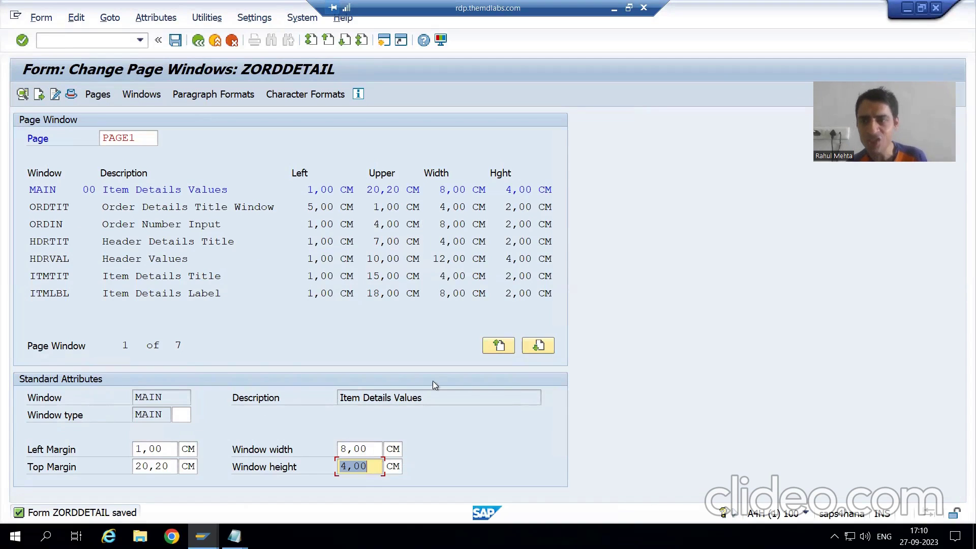
click(251, 20)
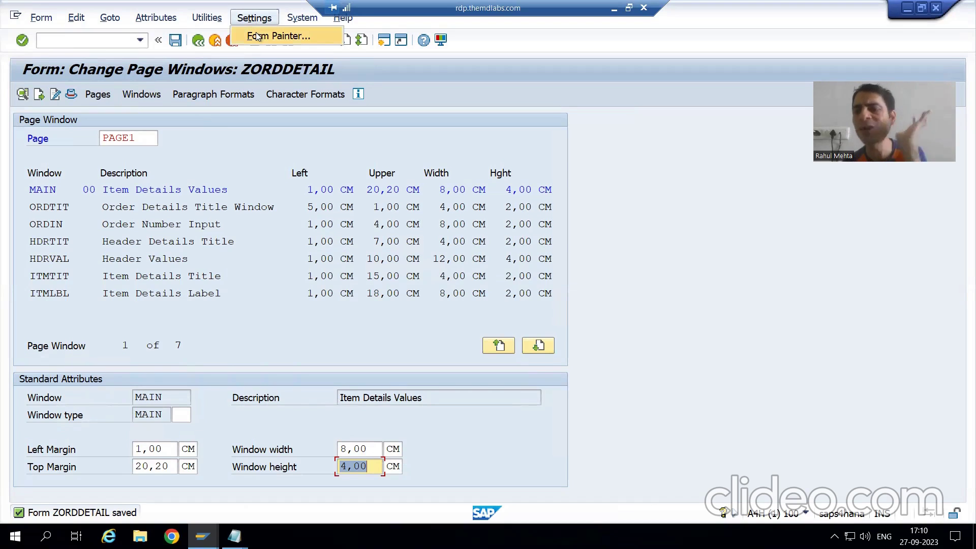
click(258, 36)
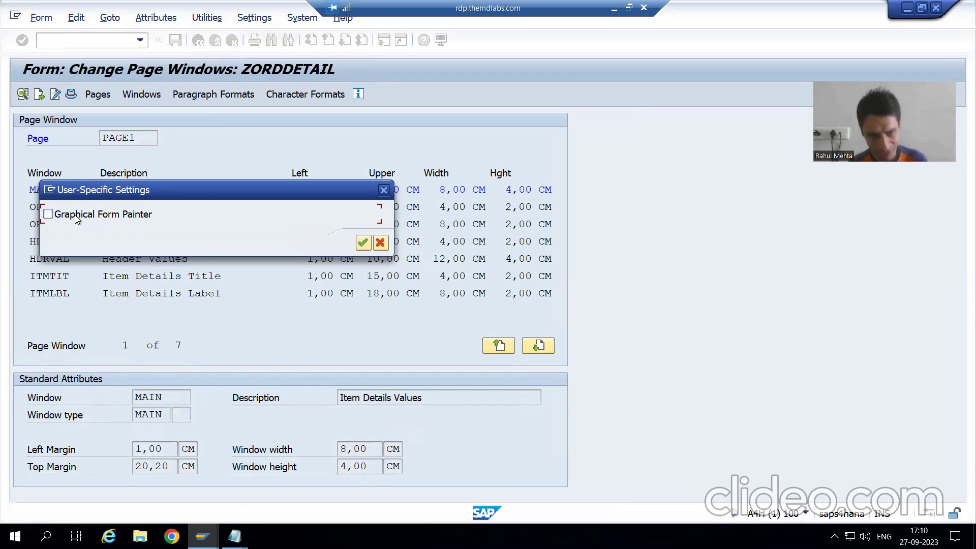
click(365, 244)
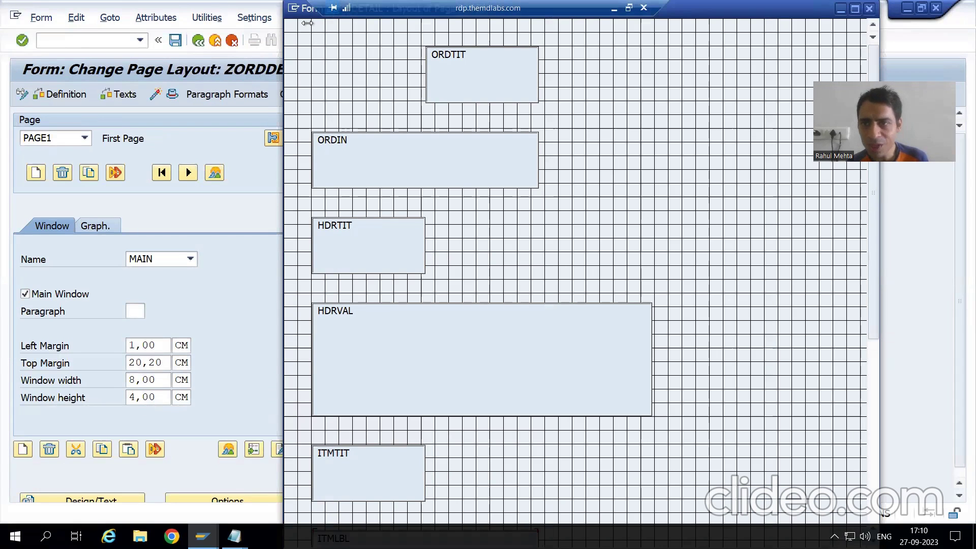
- Widen the ORDTIT window to 5,50 CM in PAGE1's graphical layout and shift the layout window aside to reveal its attributes
drag(307, 23, 60, 41)
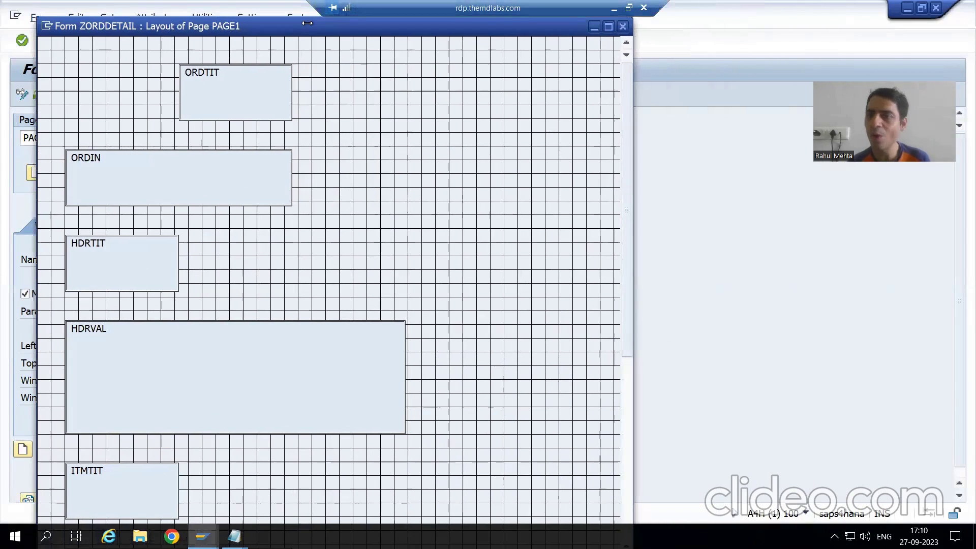
click(228, 98)
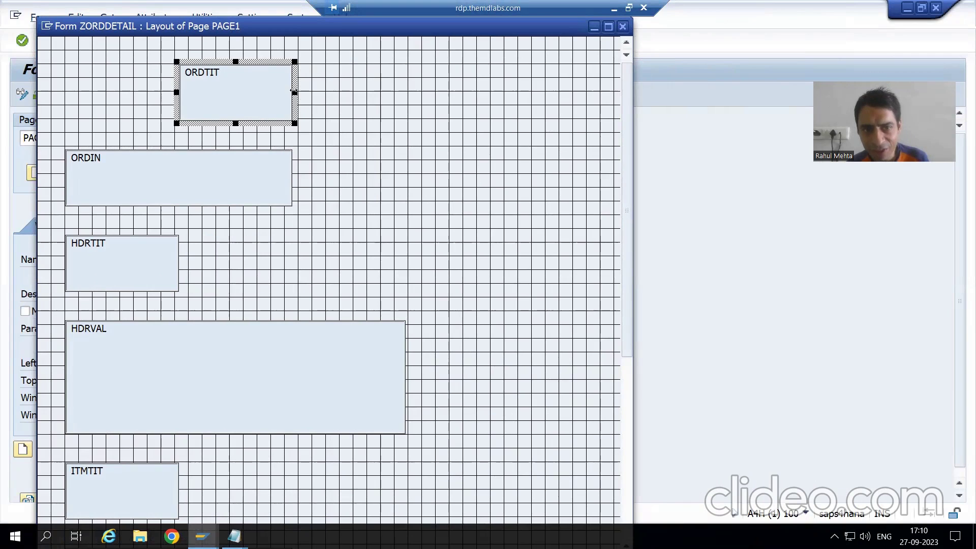
drag(307, 90, 343, 91)
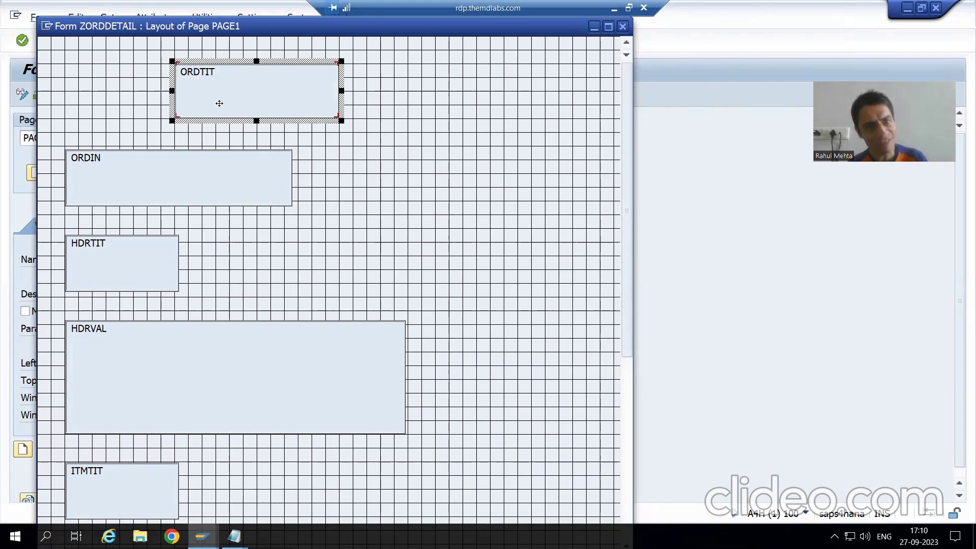
mouse_move(251, 26)
mouse_down()
mouse_move(407, 14)
mouse_move(563, 38)
mouse_move(564, 48)
mouse_move(534, 29)
mouse_up()
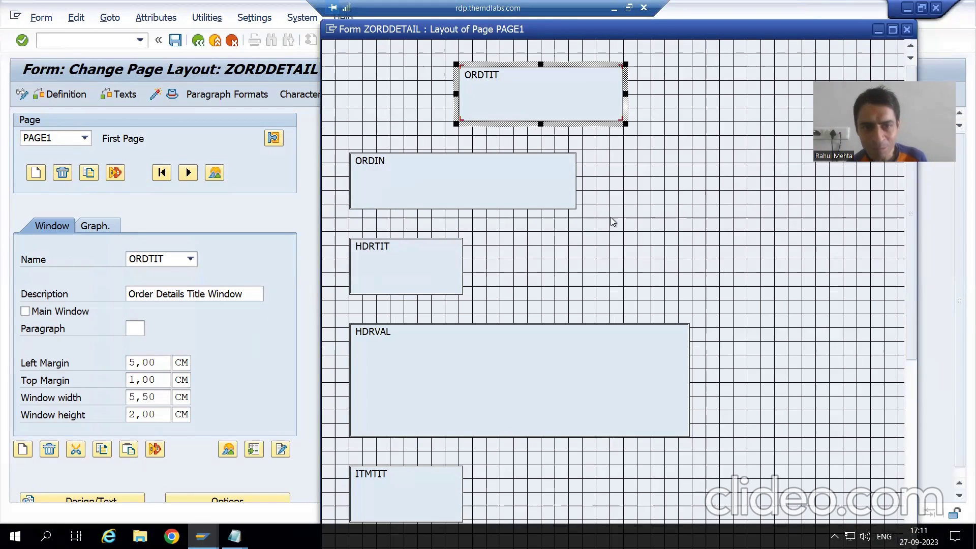
- Disable the Graphical Form Painter to return to the alphanumeric page windows list
click(257, 19)
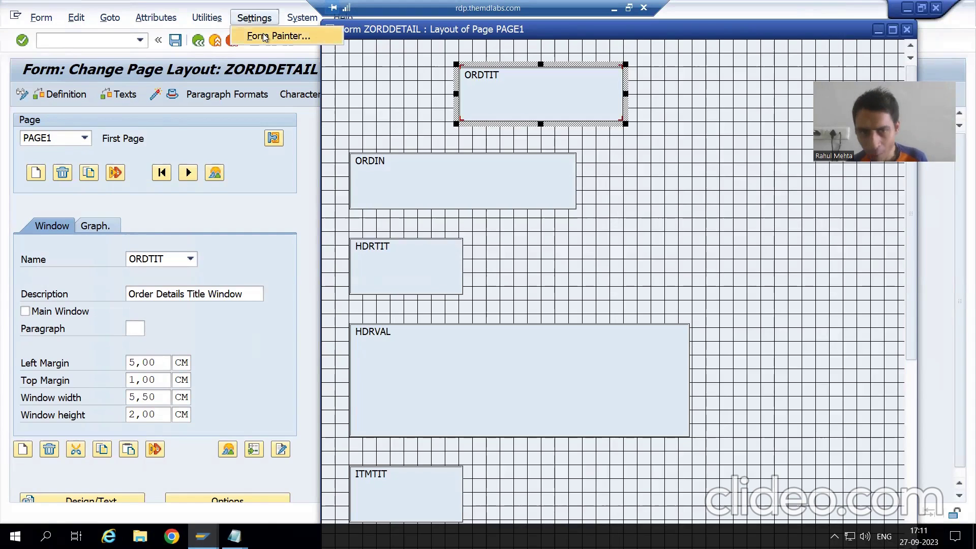
click(265, 36)
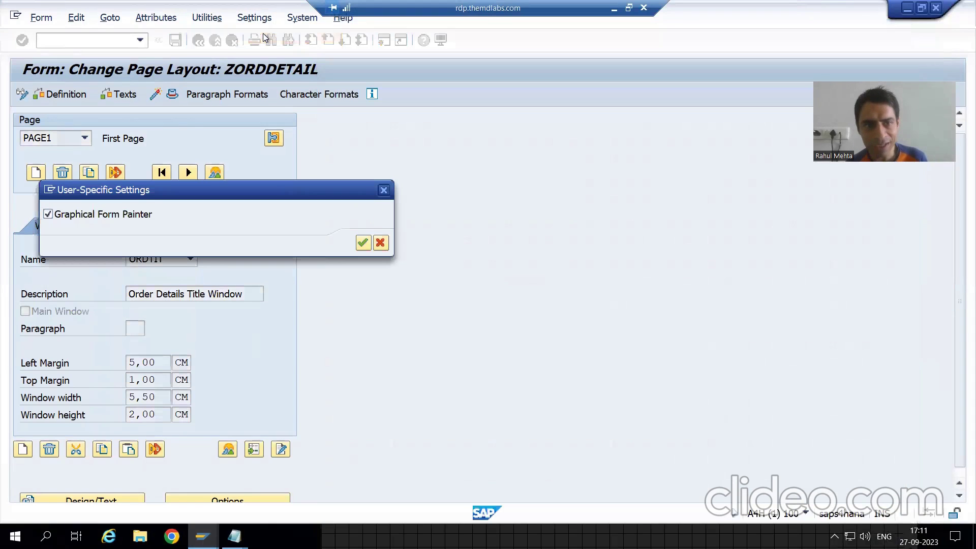
click(90, 217)
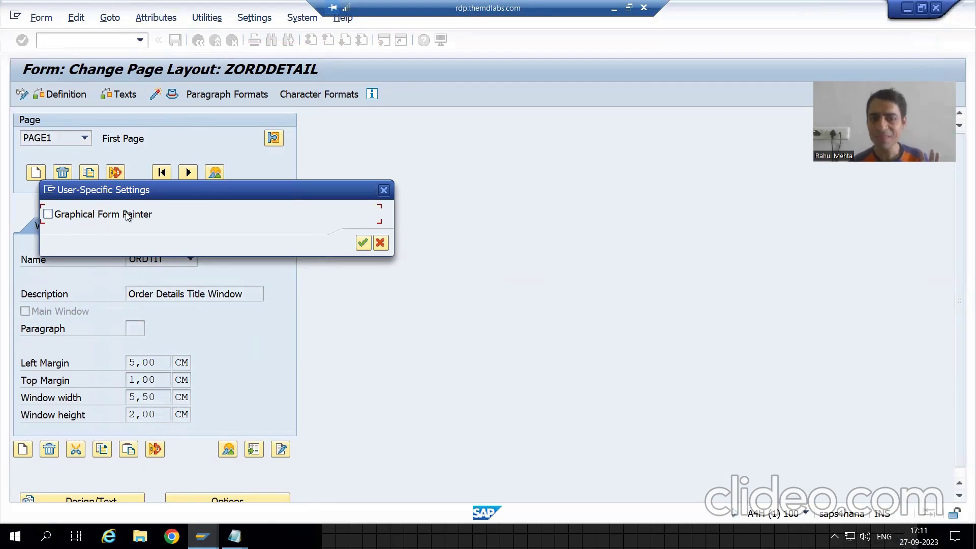
click(363, 243)
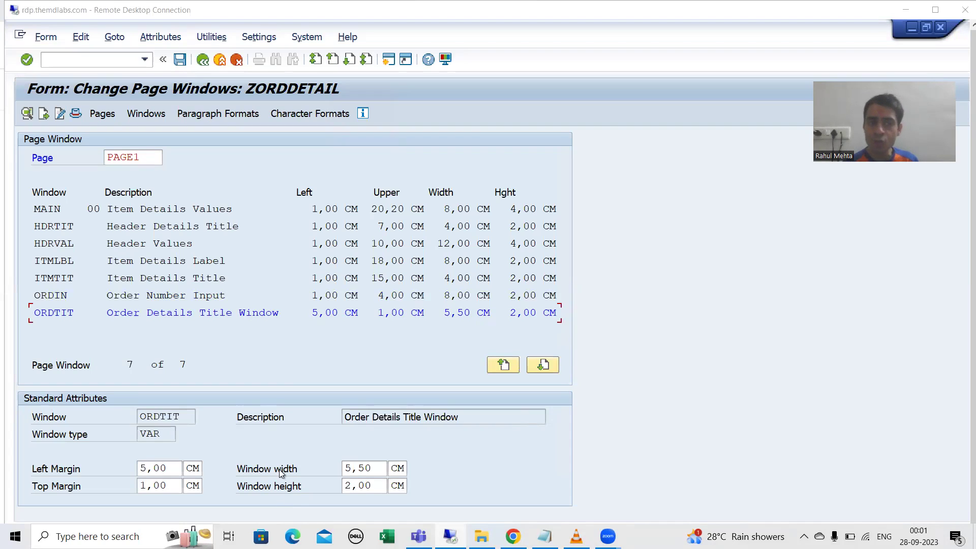
- View the form's pages and return to the page windows of PAGE1
click(102, 113)
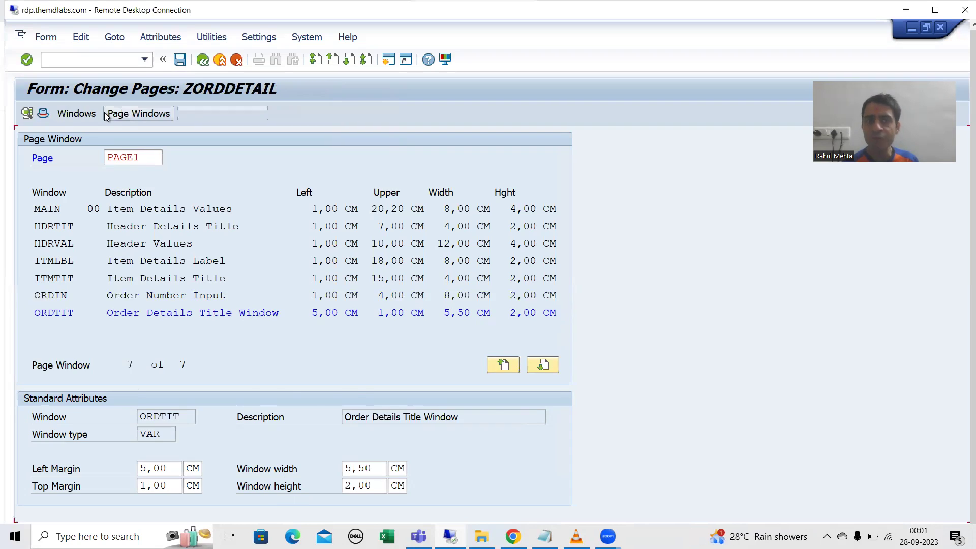
click(132, 115)
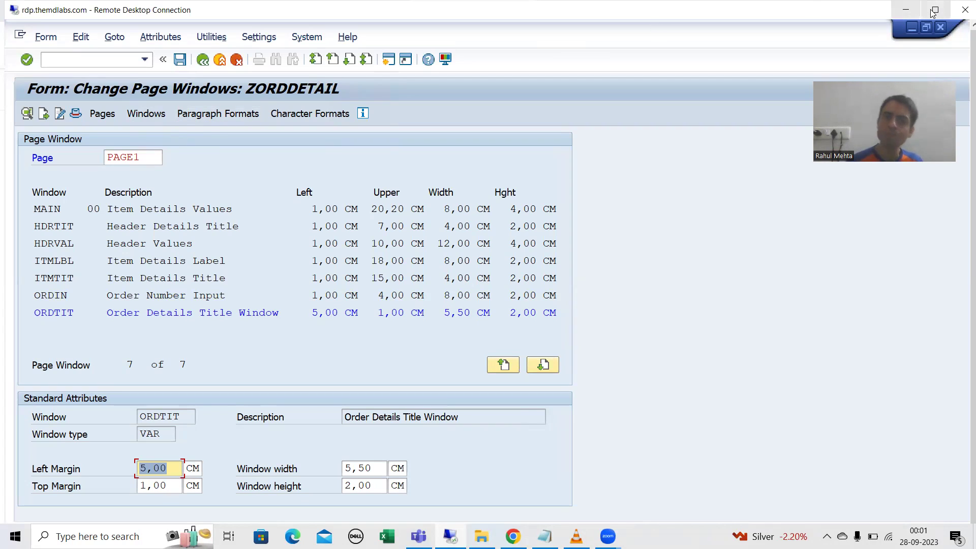
- Enable the Graphical Form Painter to view PAGE1's layout, and disable it again
key(alt+s)
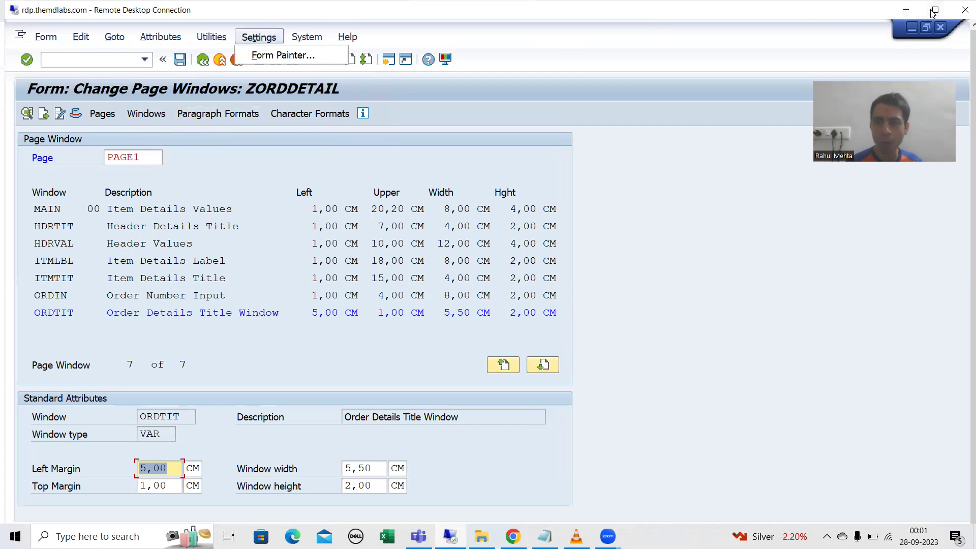
click(259, 55)
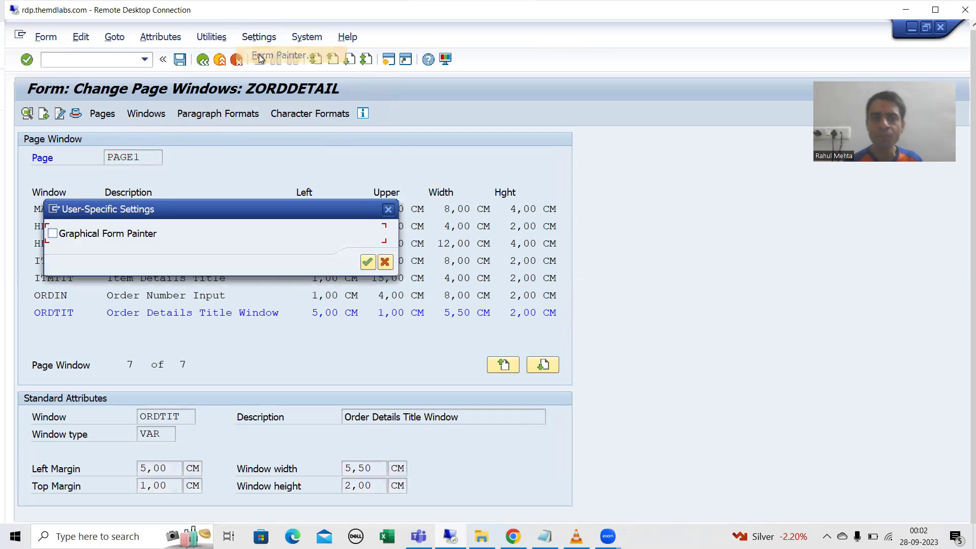
click(110, 233)
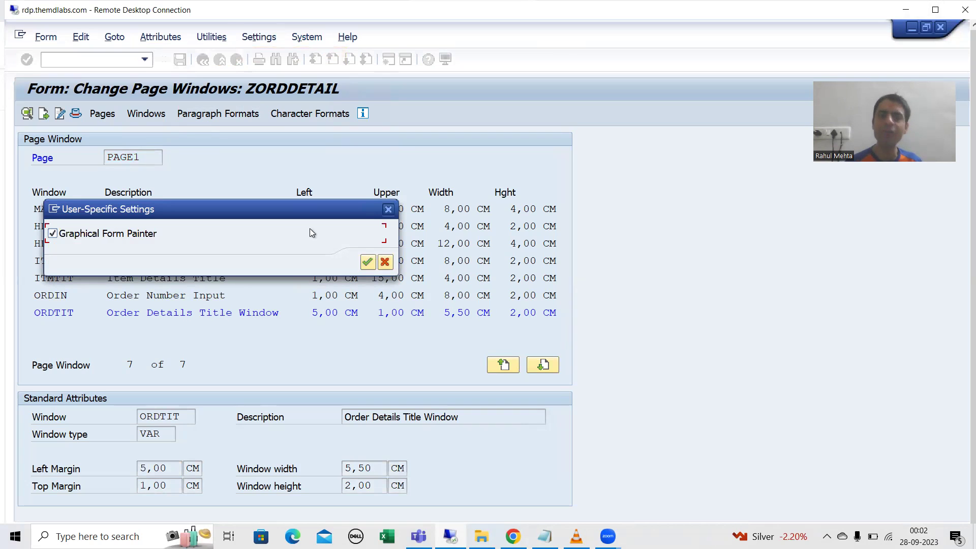
click(368, 262)
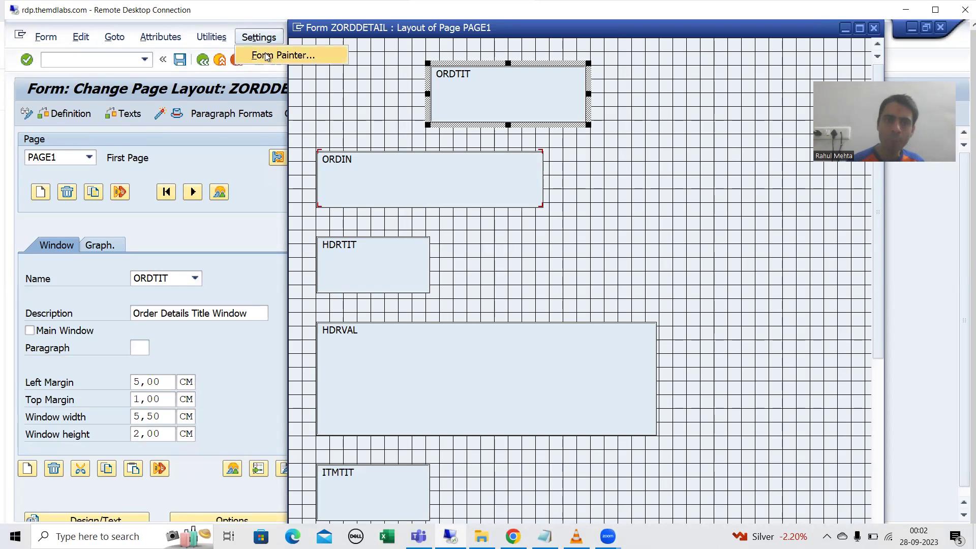
click(265, 53)
click(96, 235)
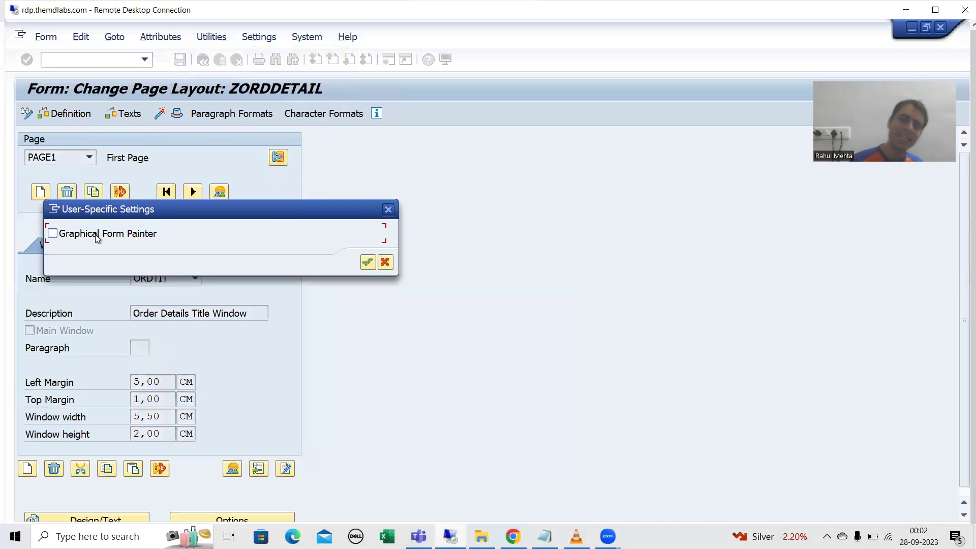
click(371, 264)
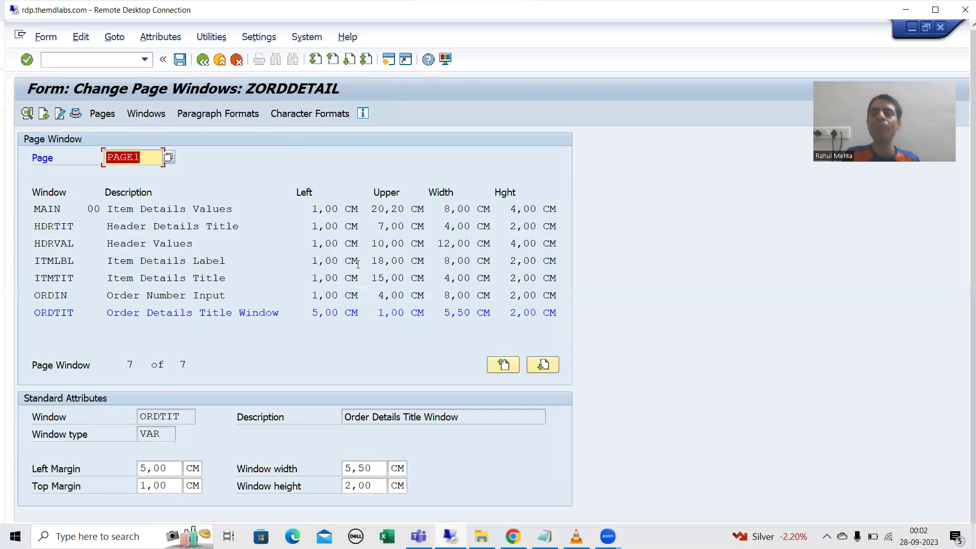